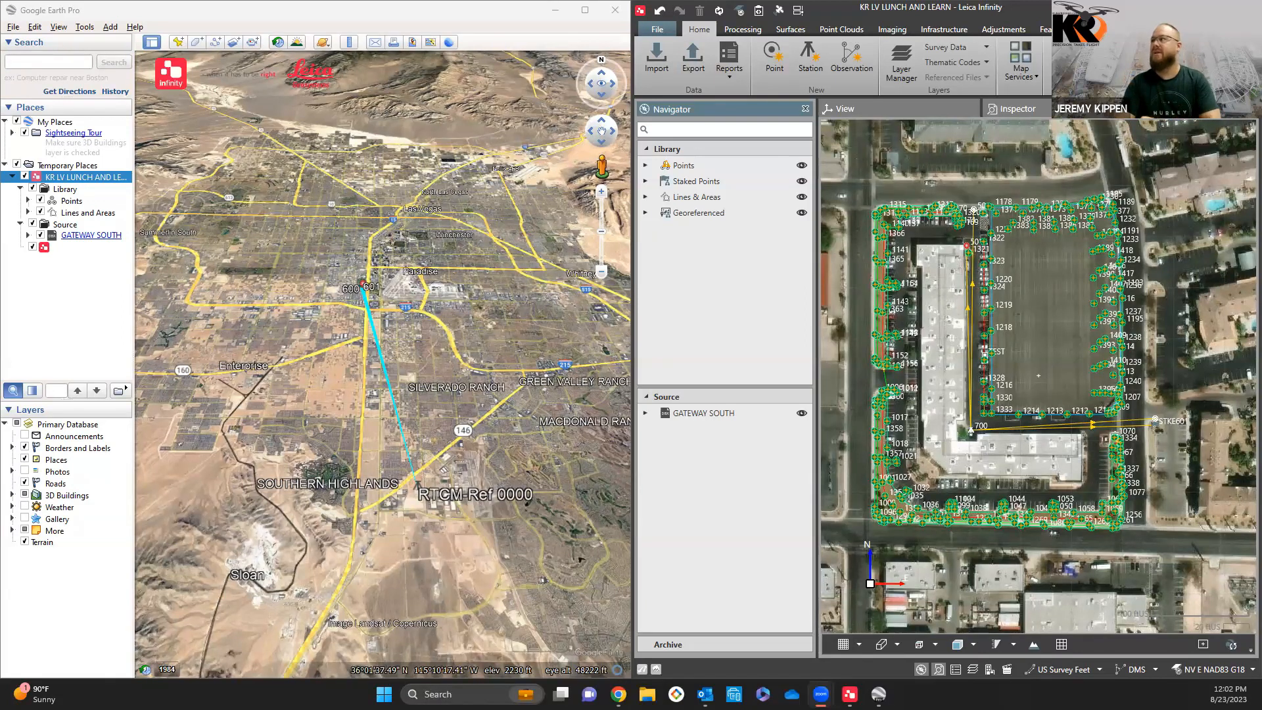
Step: Minimize Google Earth Pro, maximize the Leica Infinity project window and open its Welcome page
left_click(556, 10)
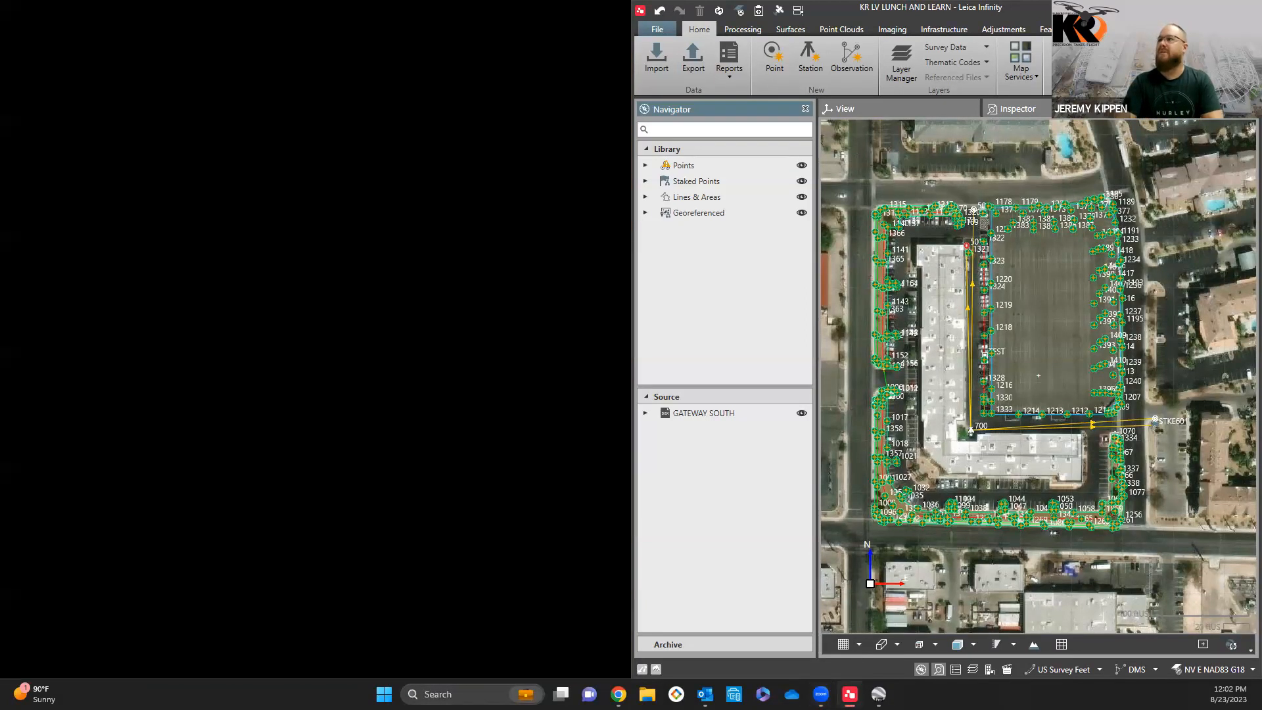
left_click(1217, 8)
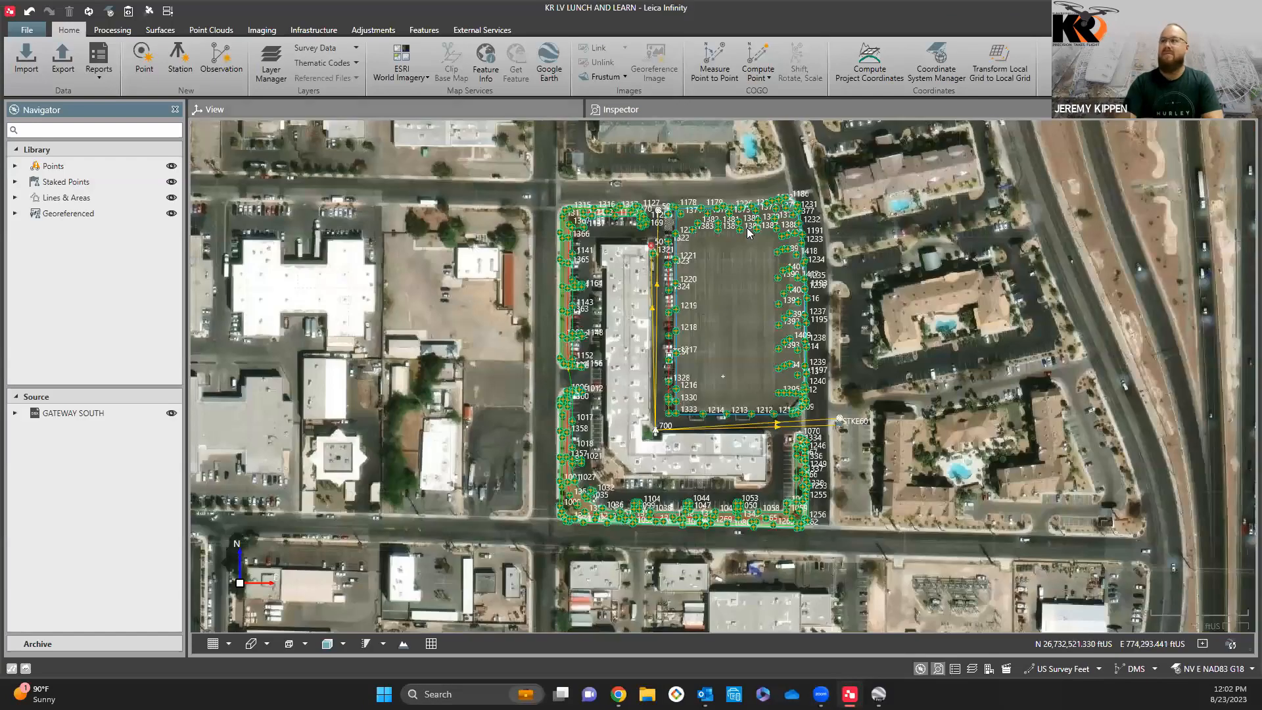
left_click(26, 30)
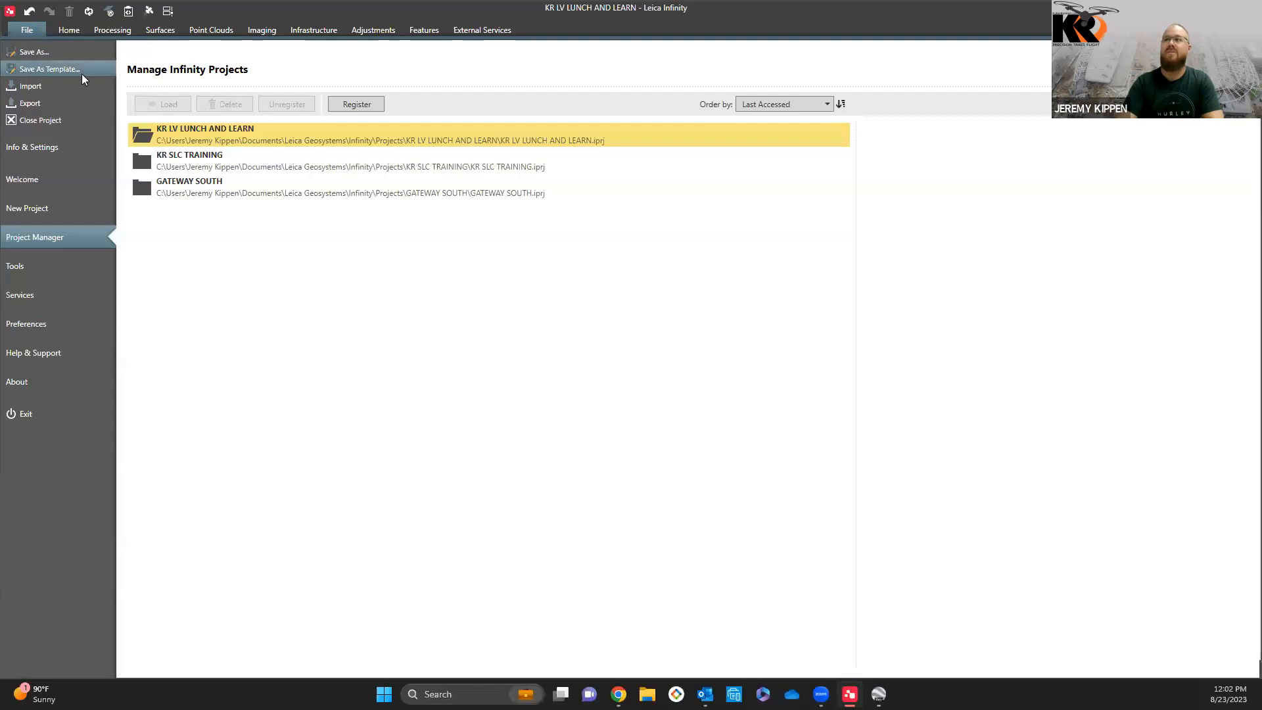
left_click(48, 179)
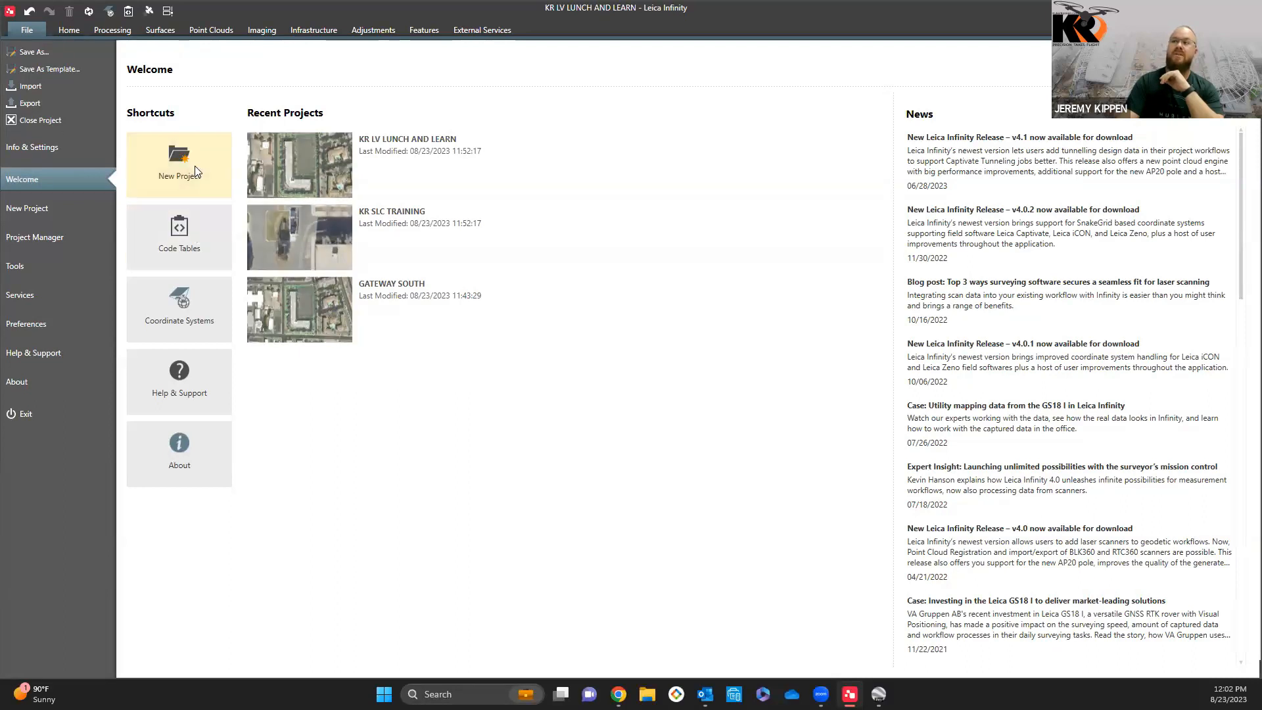
Step: Look over the Code Tables page, then return to the Welcome page and browse its news list
left_click(180, 233)
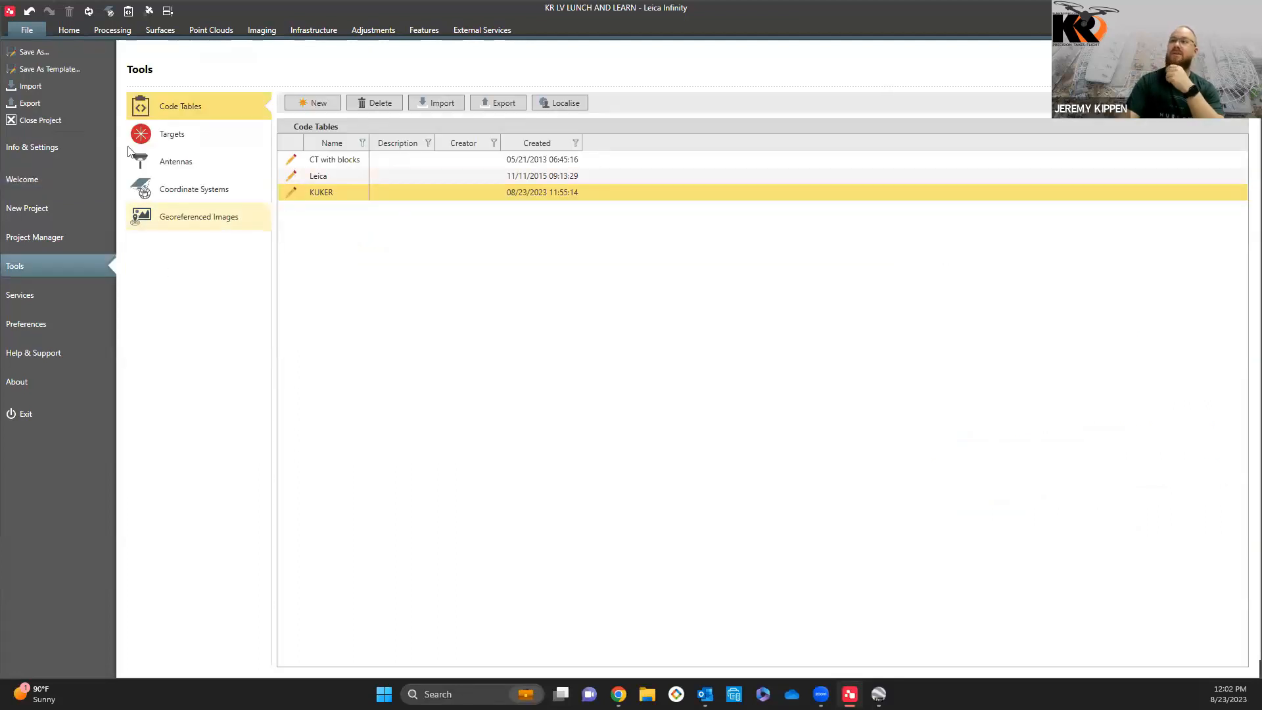
left_click(31, 13)
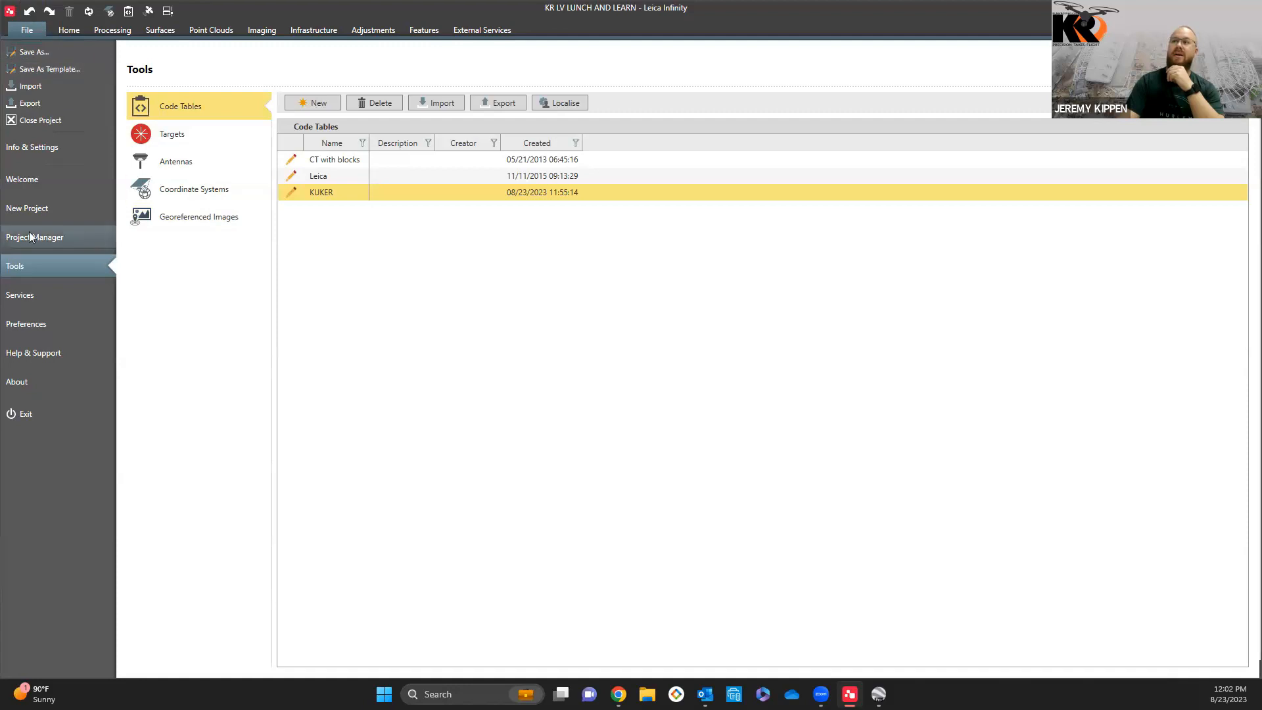
left_click(47, 179)
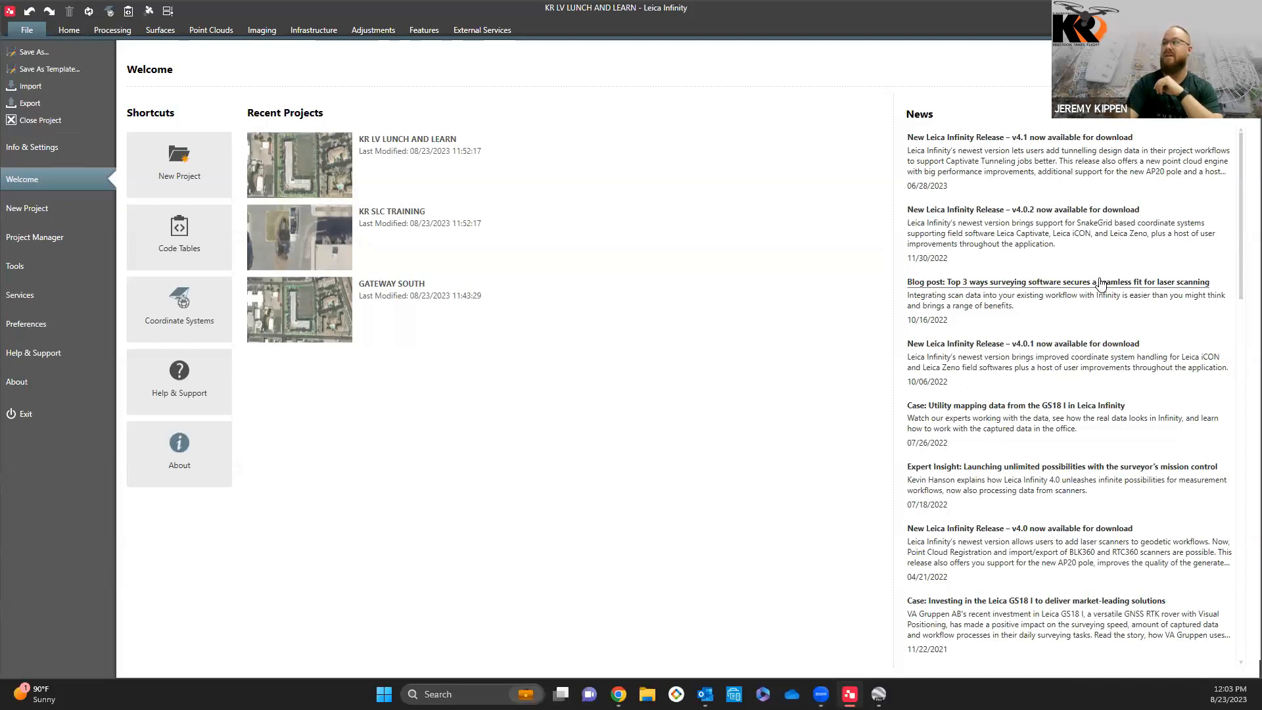
scroll(1066, 355, "down", 1)
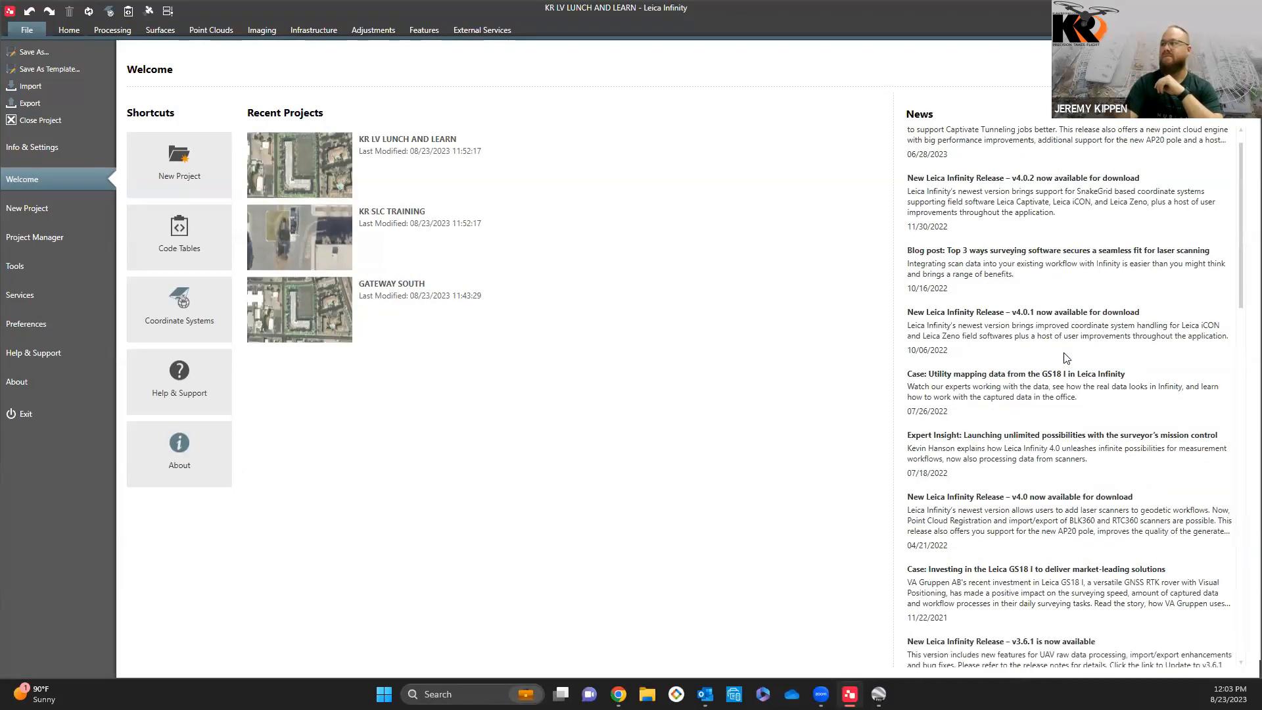
scroll(1072, 308, "down", 1)
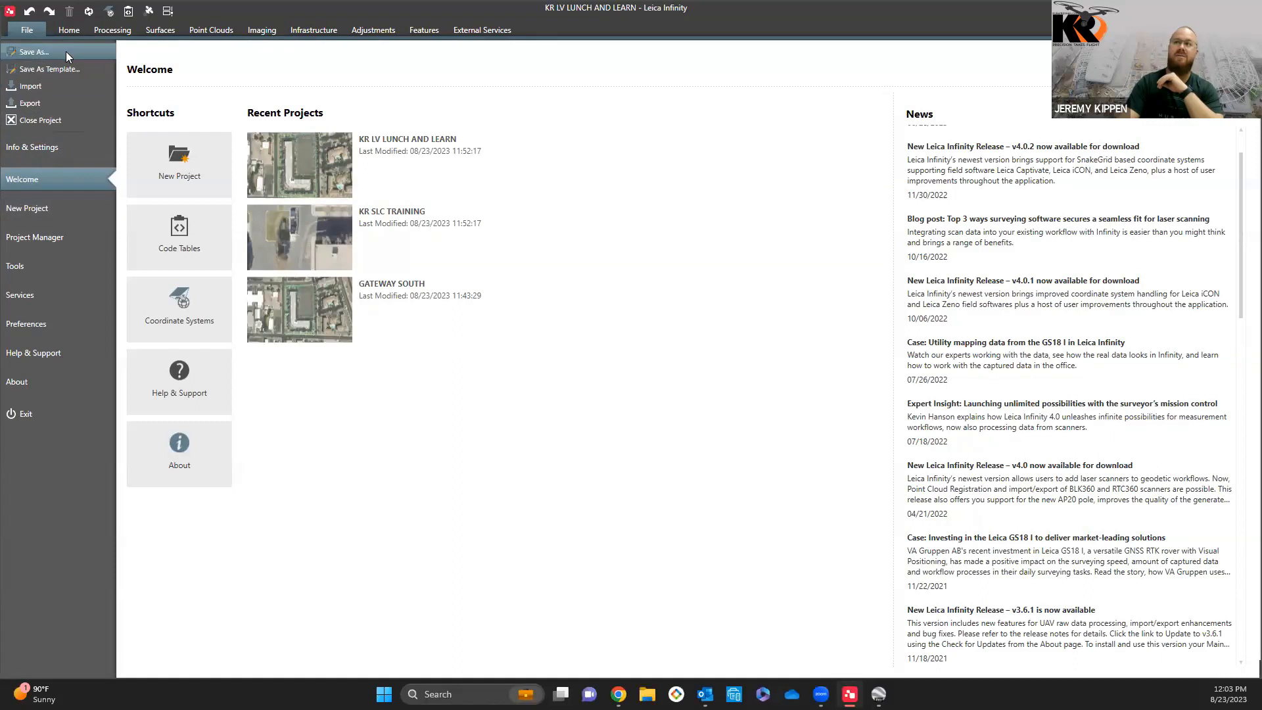
Step: Close the open project and order the Project Manager's project list by Created, then by Name
left_click(13, 121)
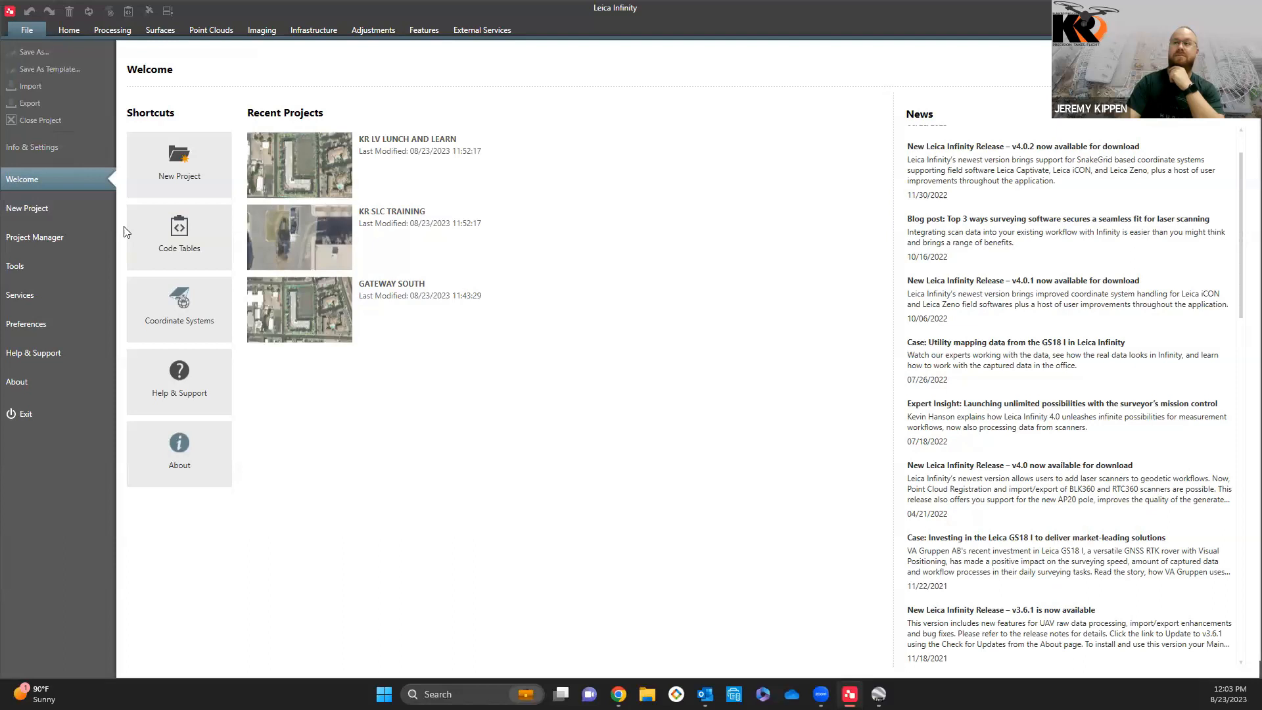
left_click(44, 238)
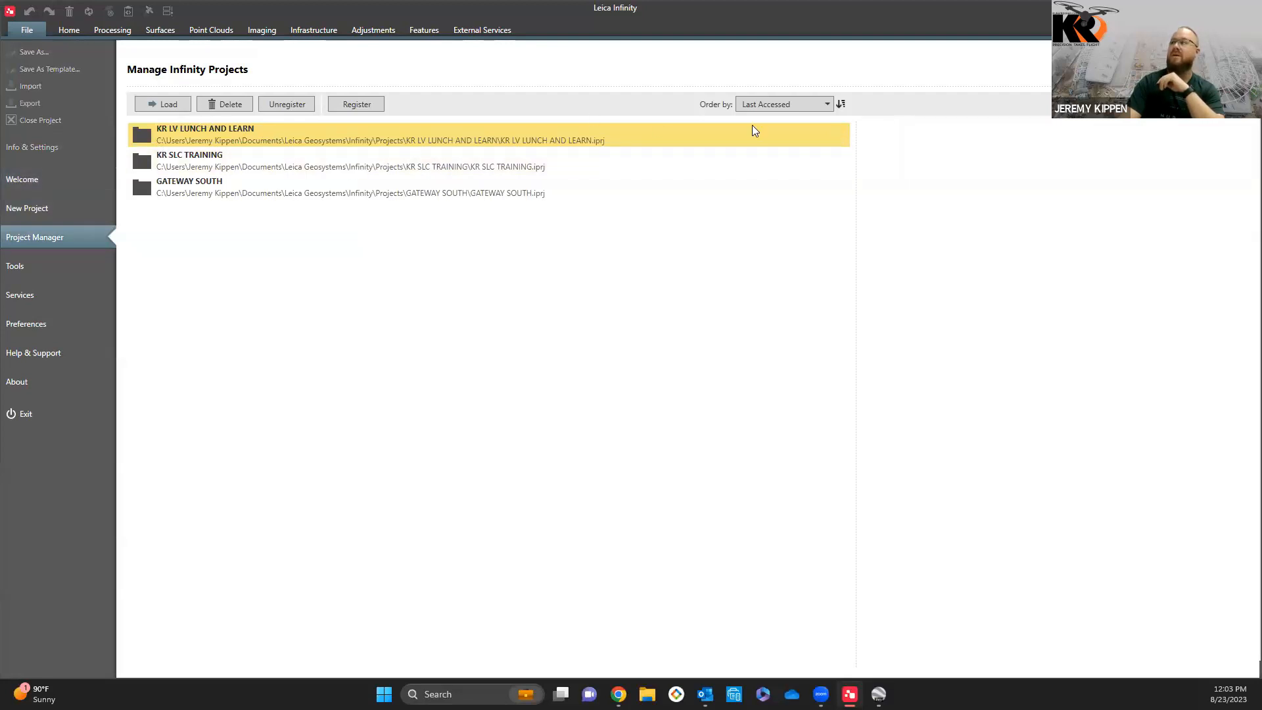
left_click(828, 105)
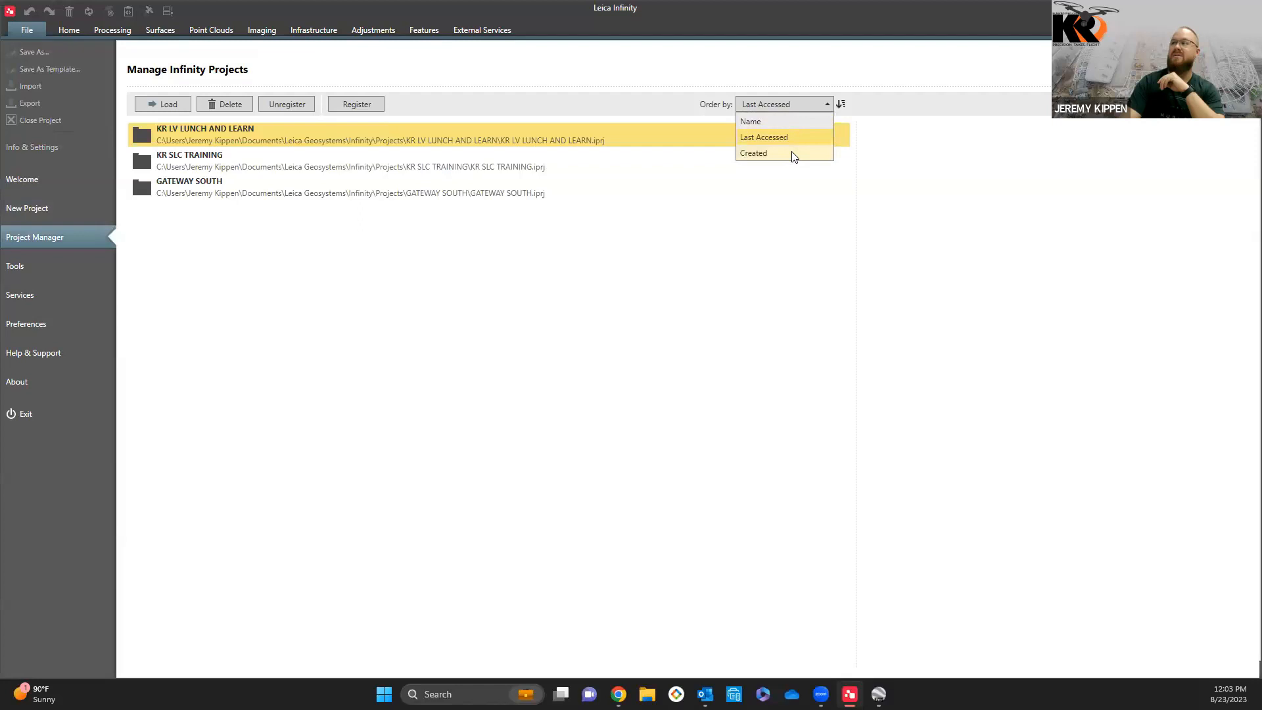
left_click(794, 154)
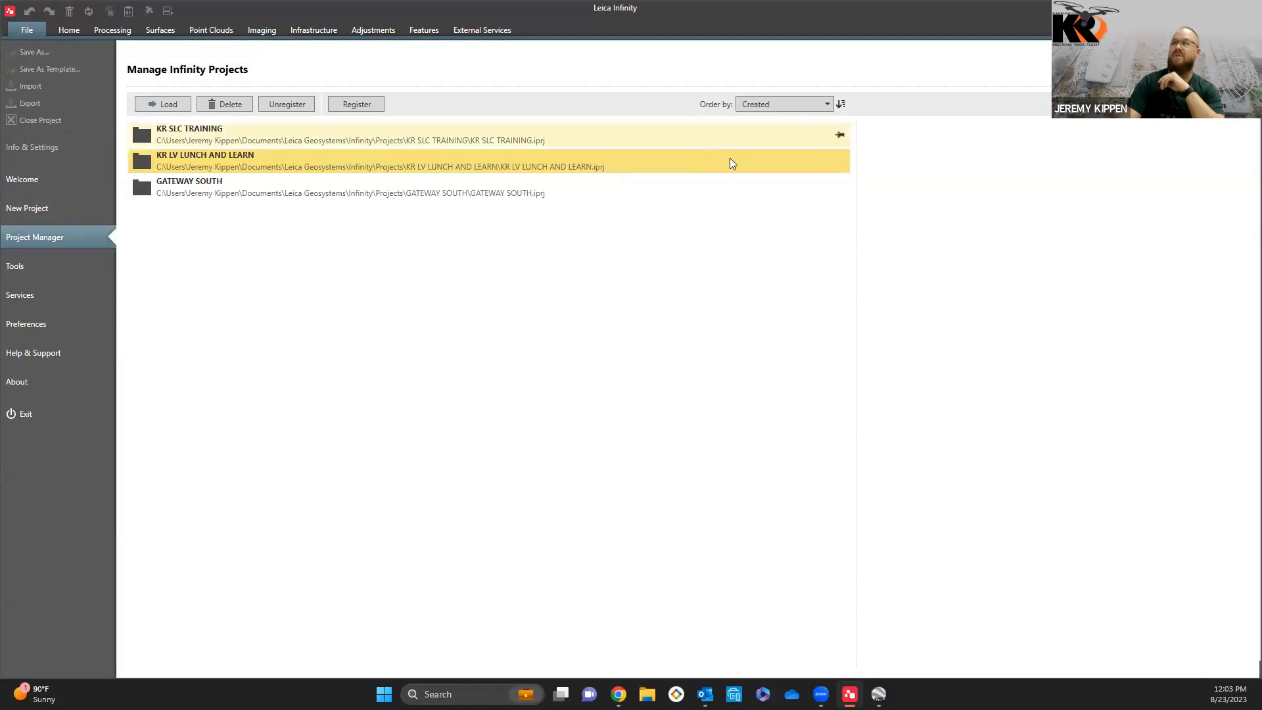
left_click(819, 105)
left_click(789, 125)
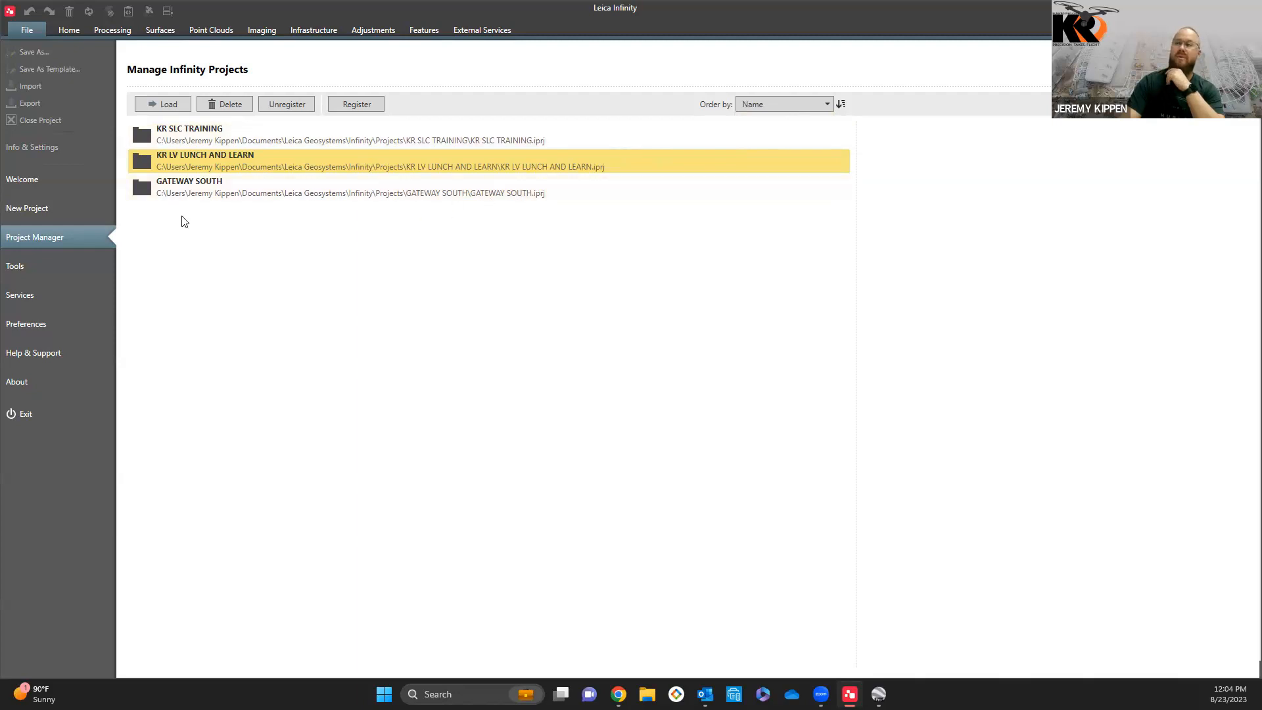
Step: Review the Targets list and the antennas of the Leica Absolute calibration set in the global tools
left_click(35, 270)
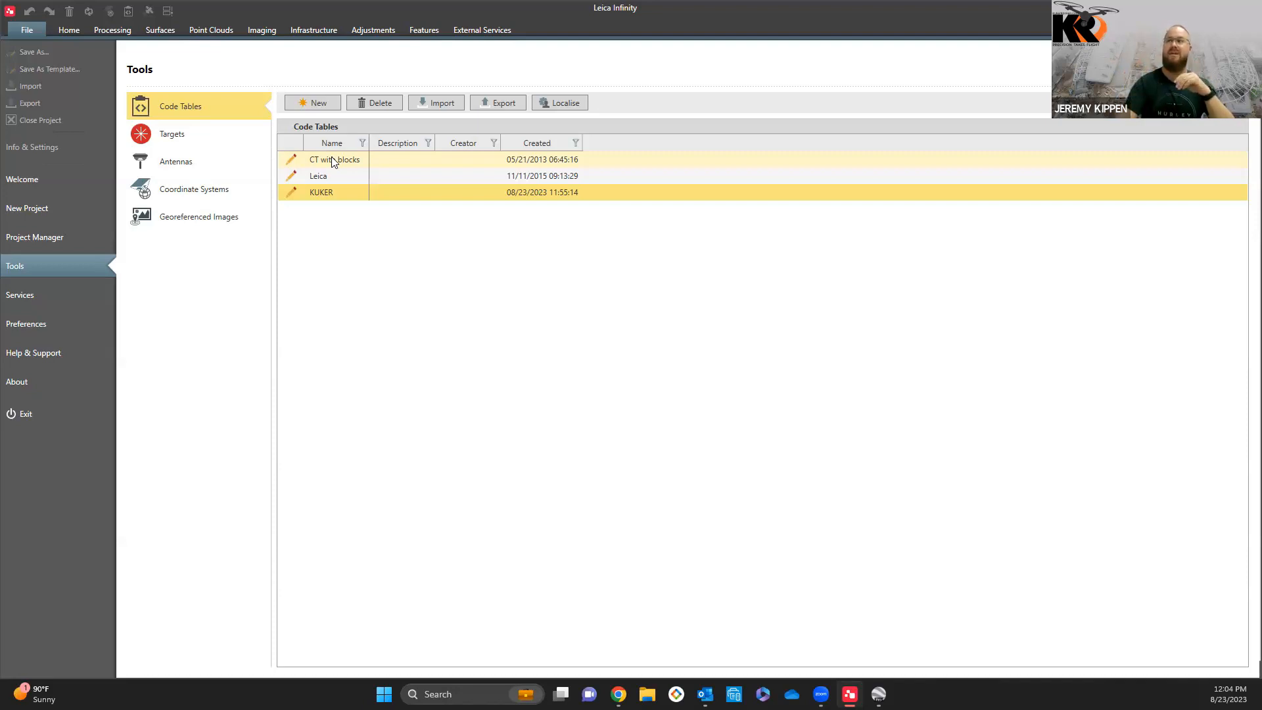
left_click(193, 142)
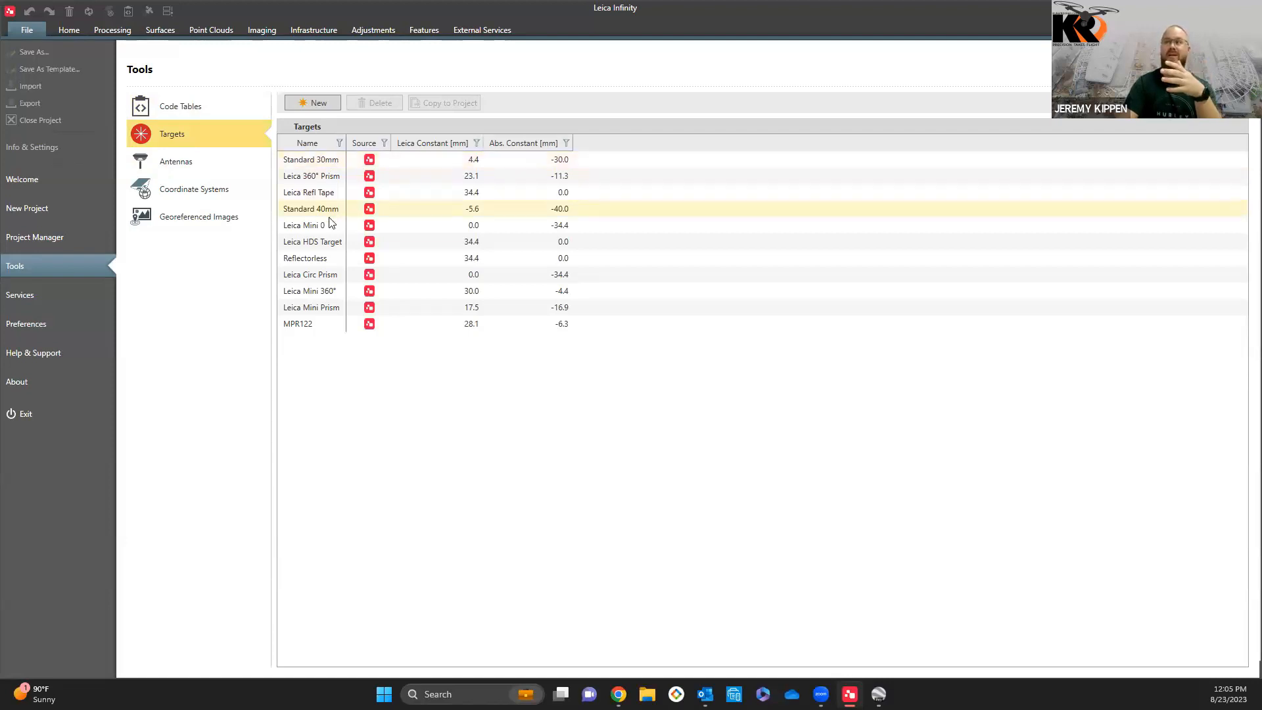
left_click(210, 162)
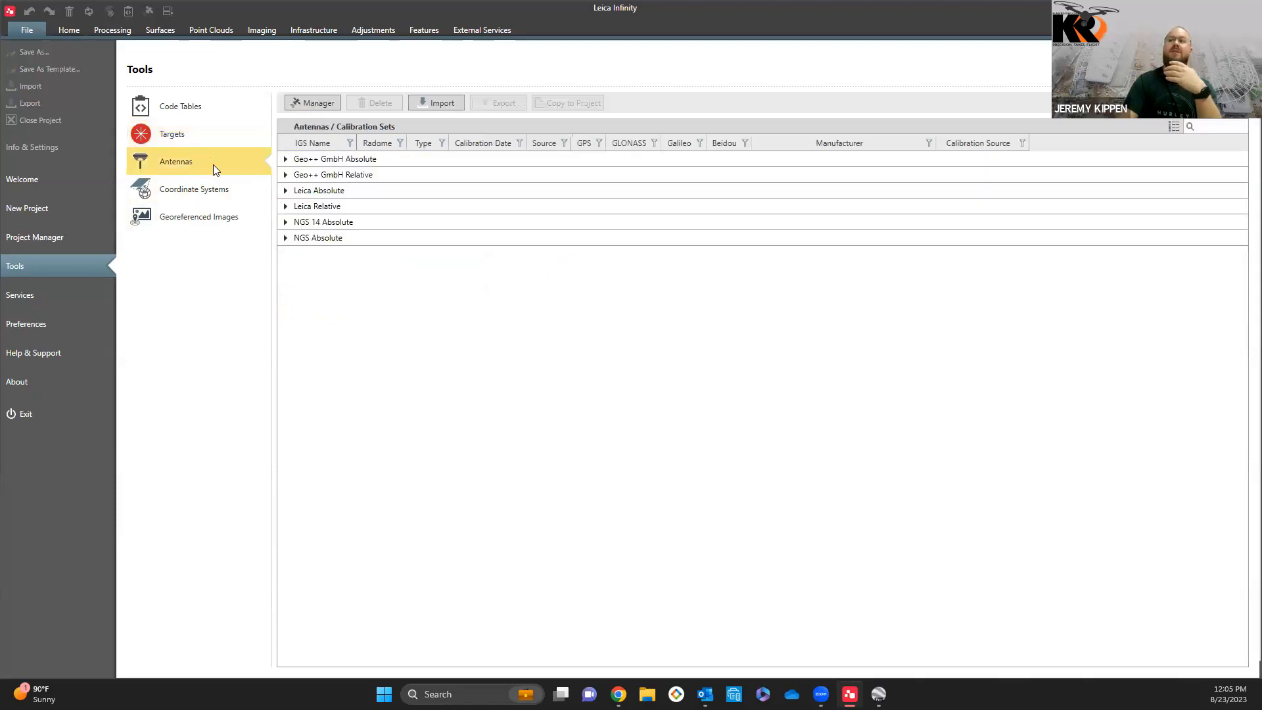
left_click(285, 192)
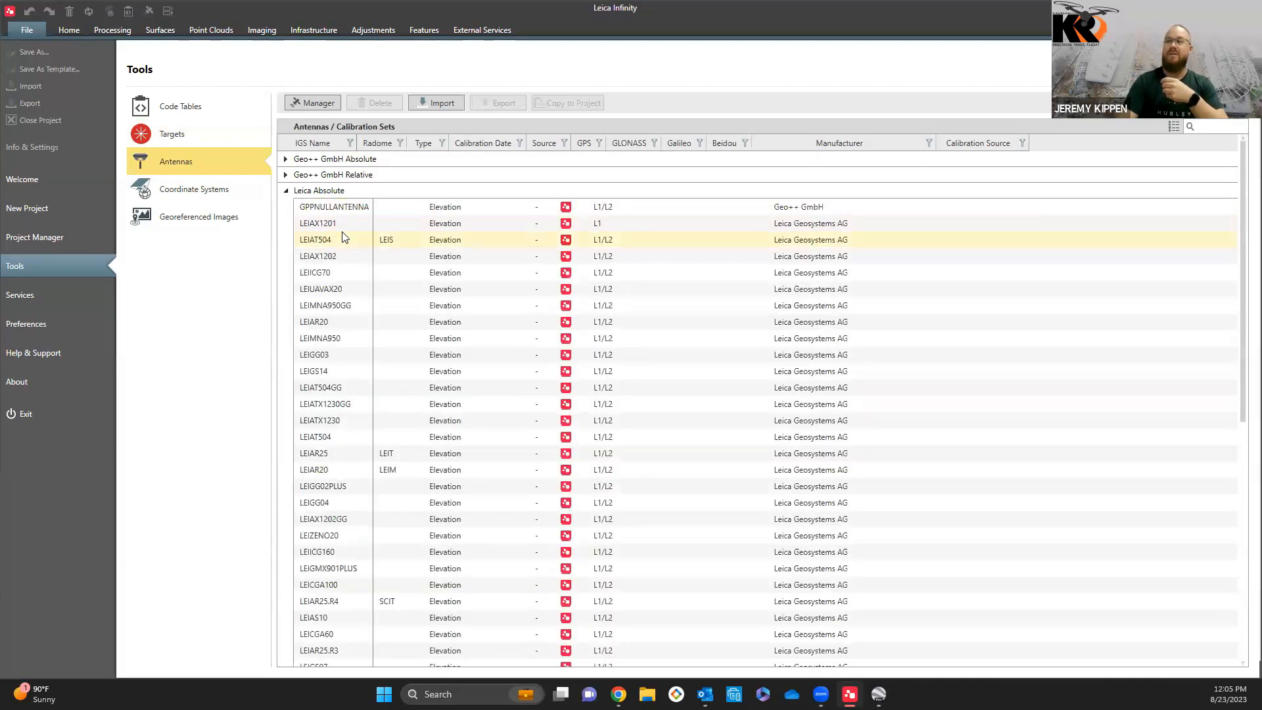
scroll(342, 273, "down", 1)
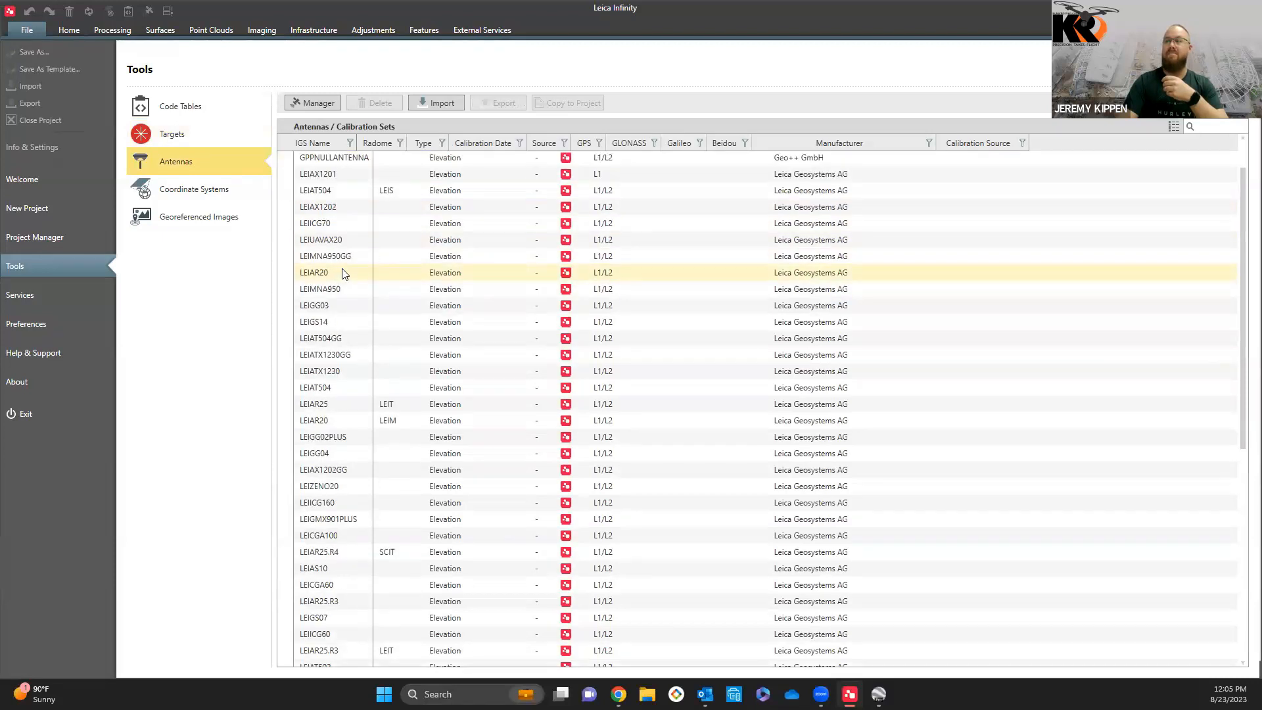
scroll(343, 274, "down", 1)
scroll(340, 309, "down", 1)
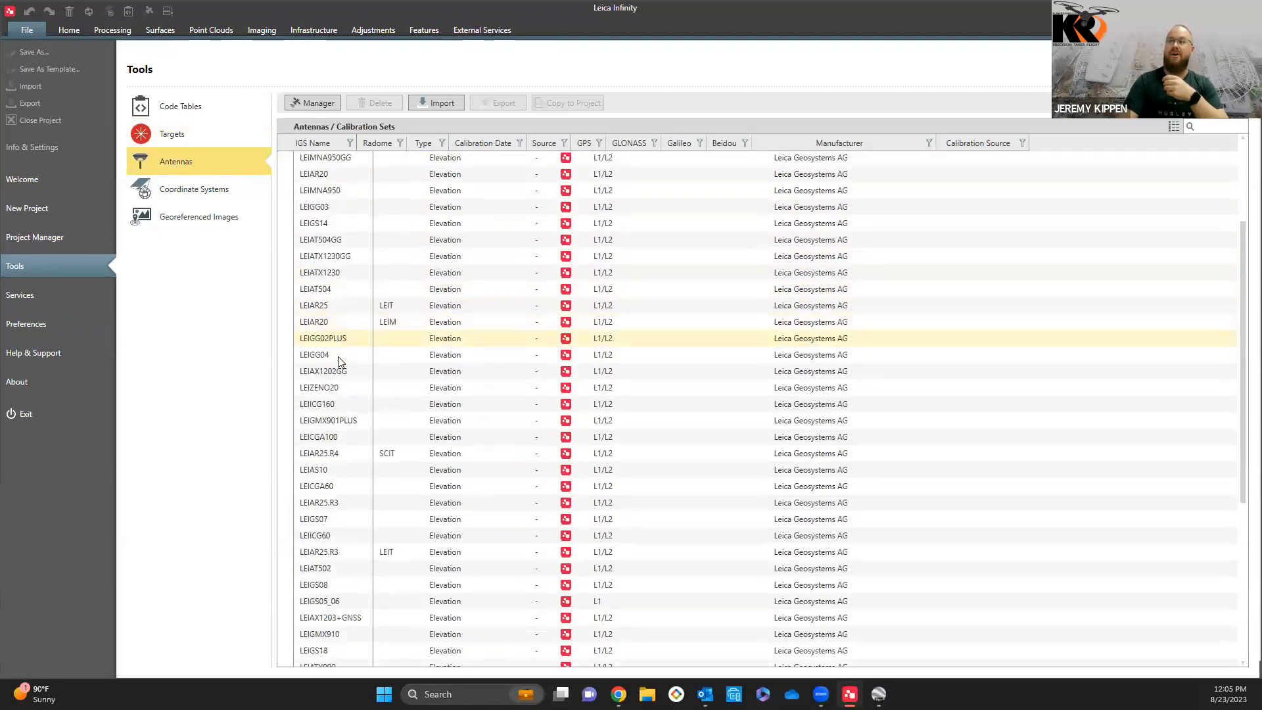
scroll(339, 362, "down", 1)
scroll(345, 380, "down", 3)
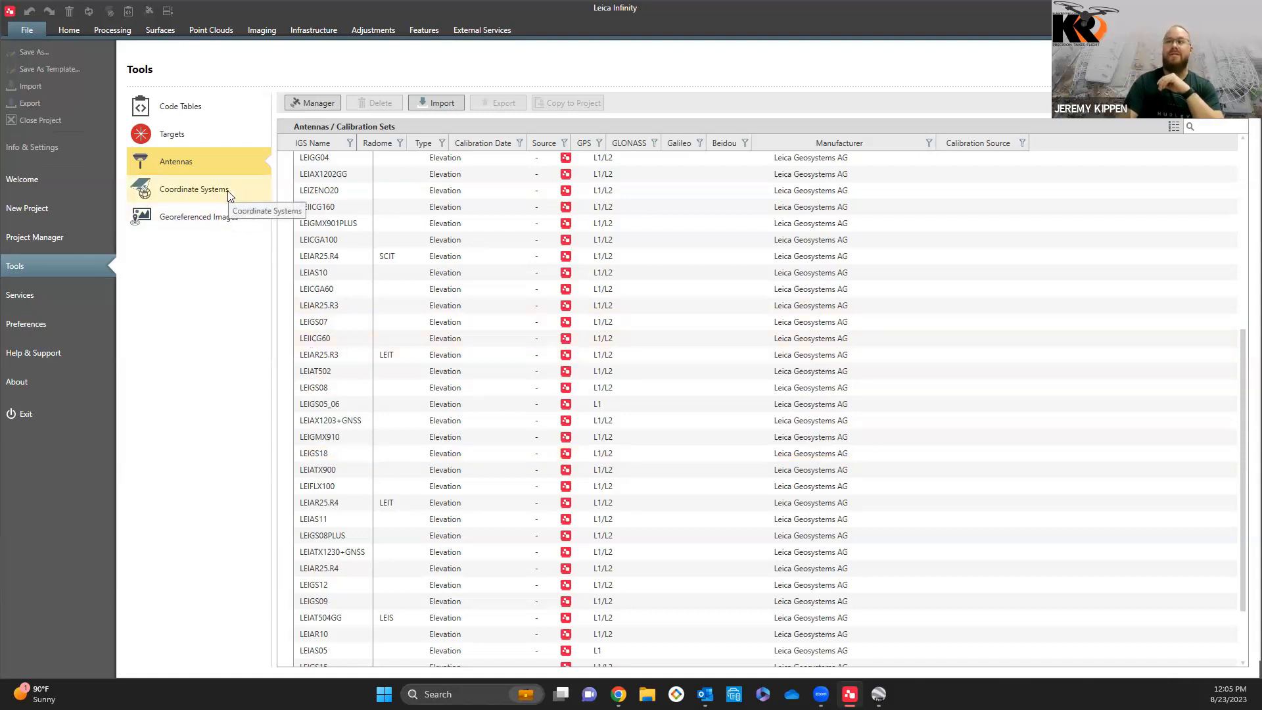
Step: Review the global Coordinate Systems list and the Georeferenced Images page with its import option
left_click(217, 169)
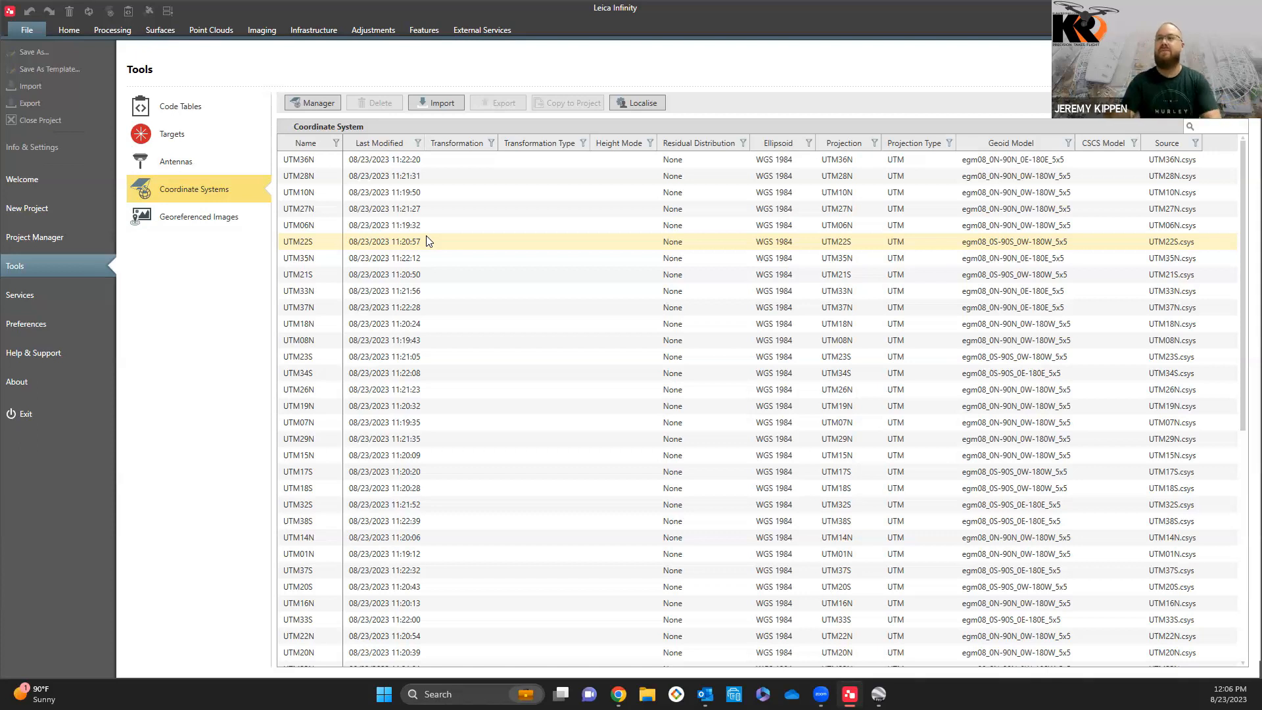
left_click(189, 223)
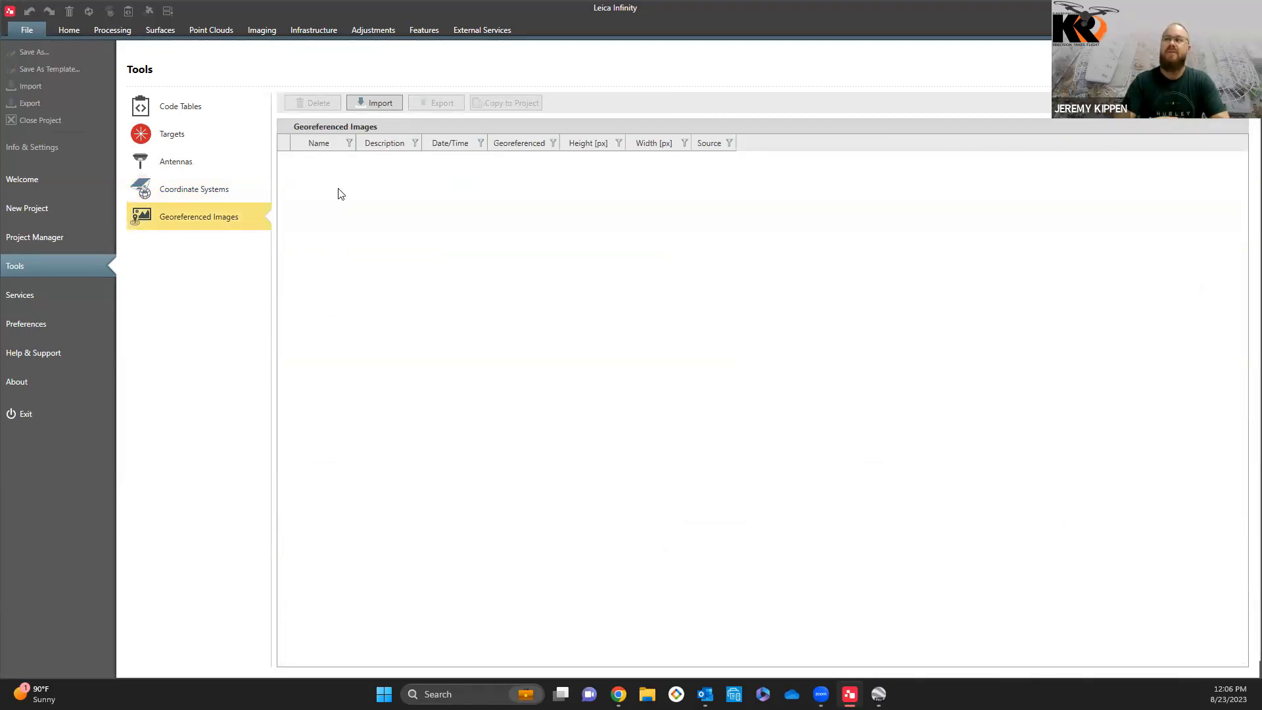
left_click(372, 104)
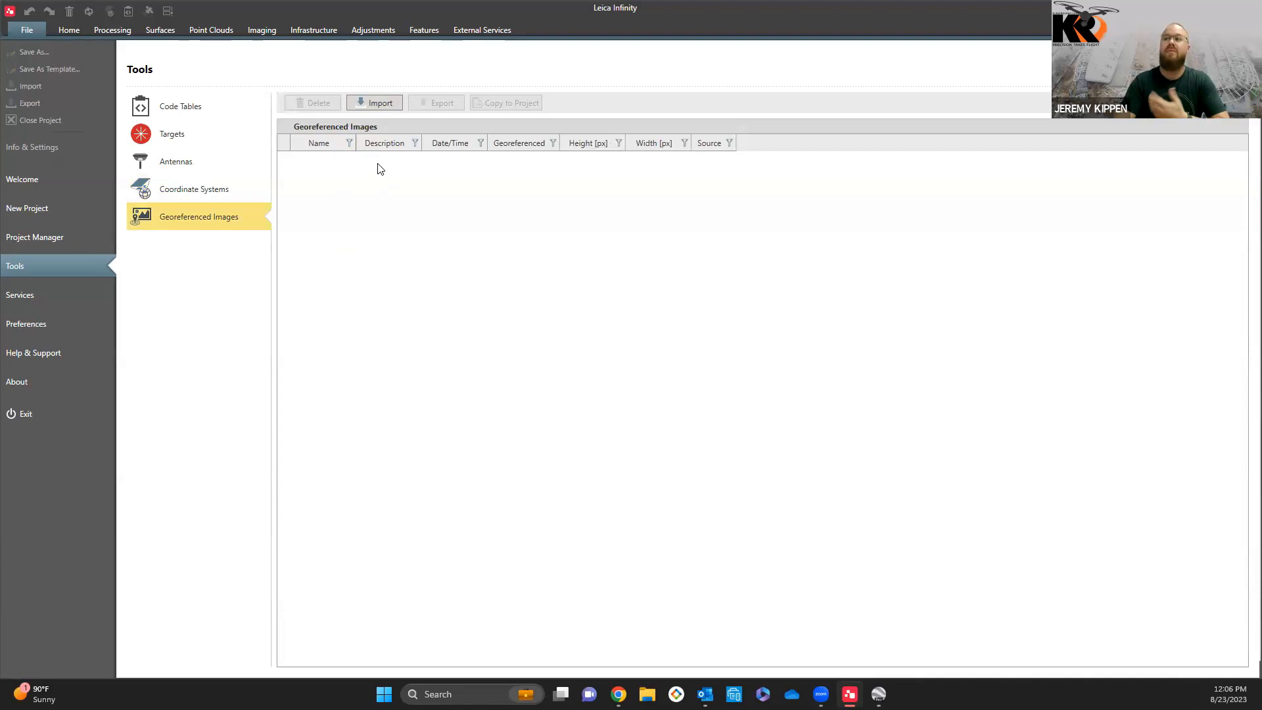
Step: Examine the available online services and the Display, Proxy and Imaging preferences
left_click(47, 298)
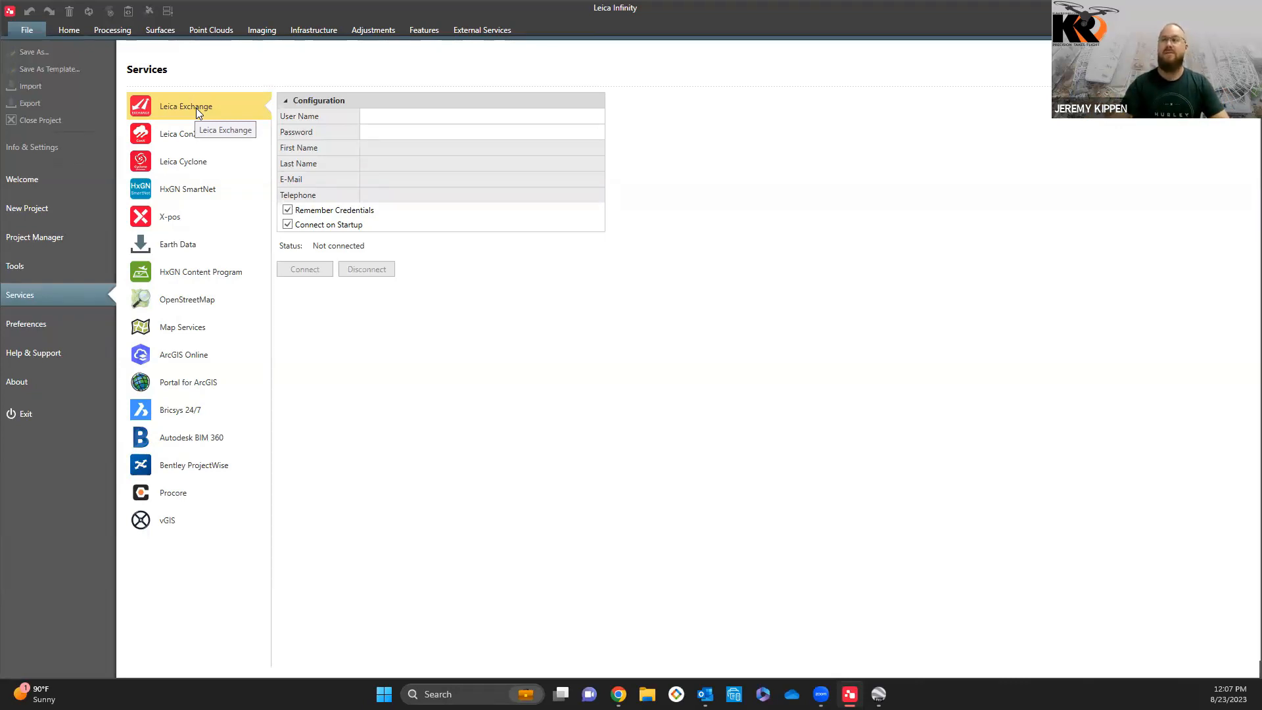
left_click(40, 326)
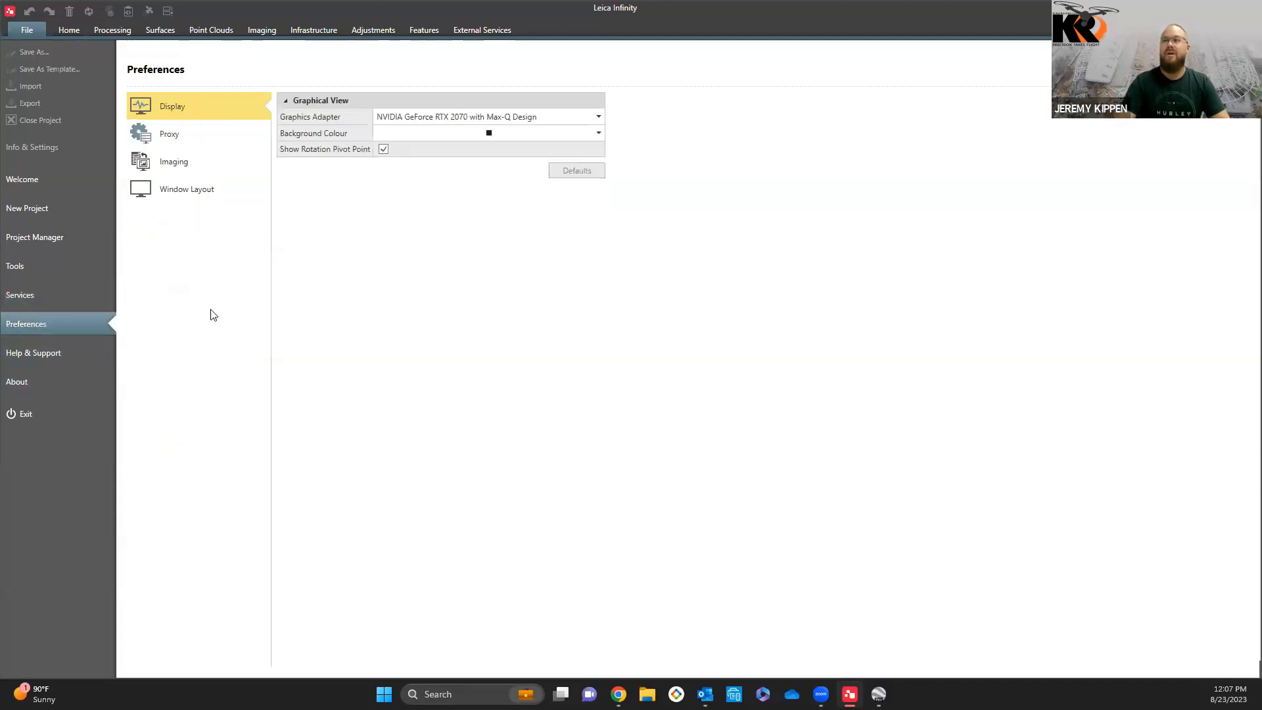
left_click(187, 135)
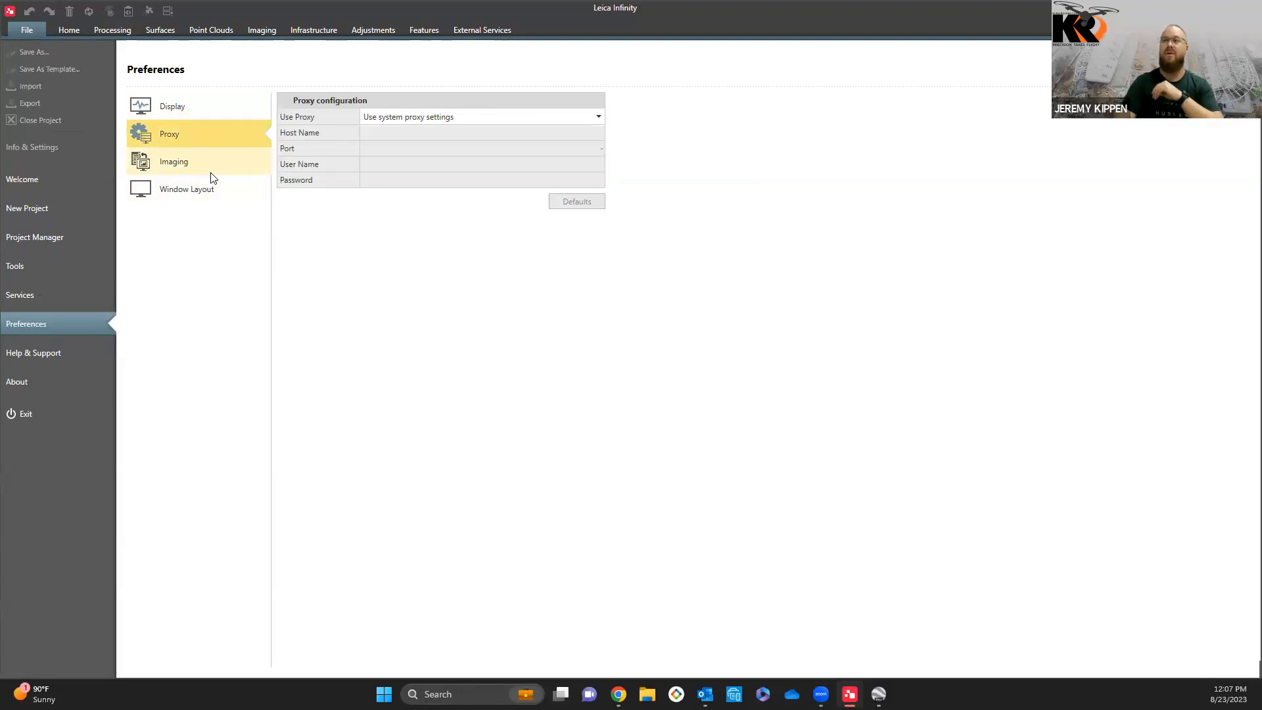
left_click(211, 173)
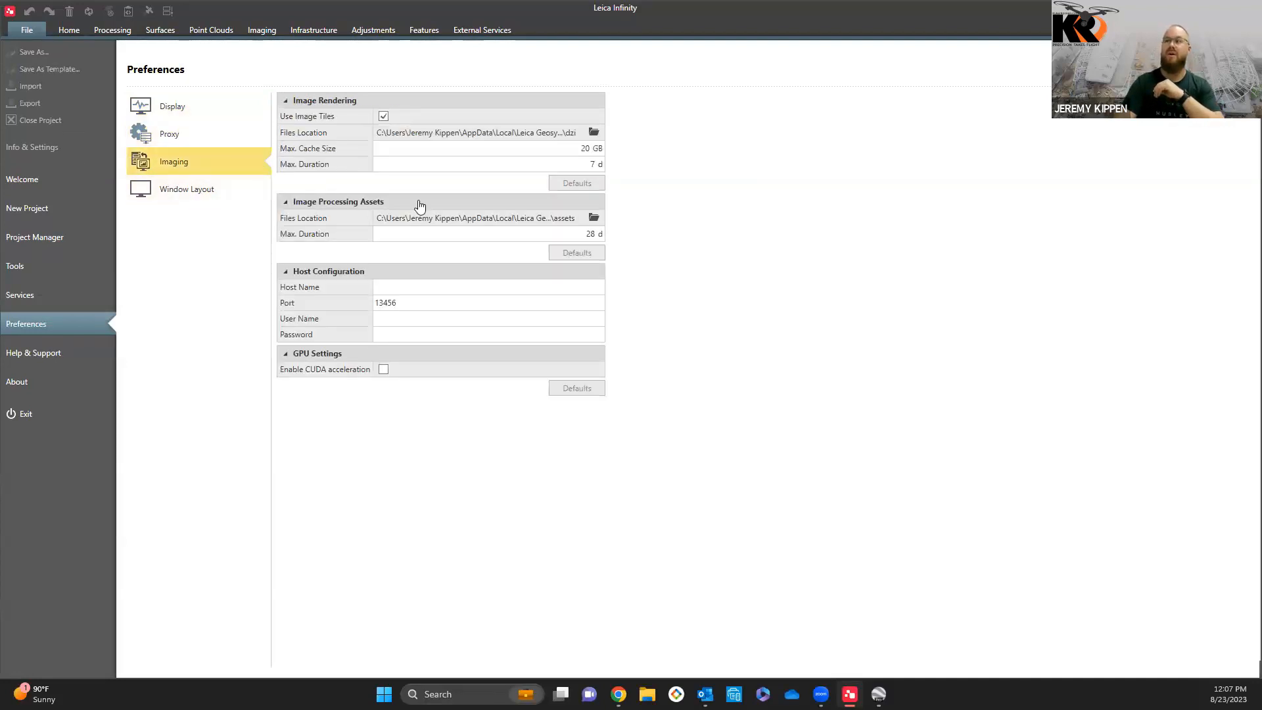
Step: Browse the Tutorials and Videos lists on the Help & Support page
left_click(42, 360)
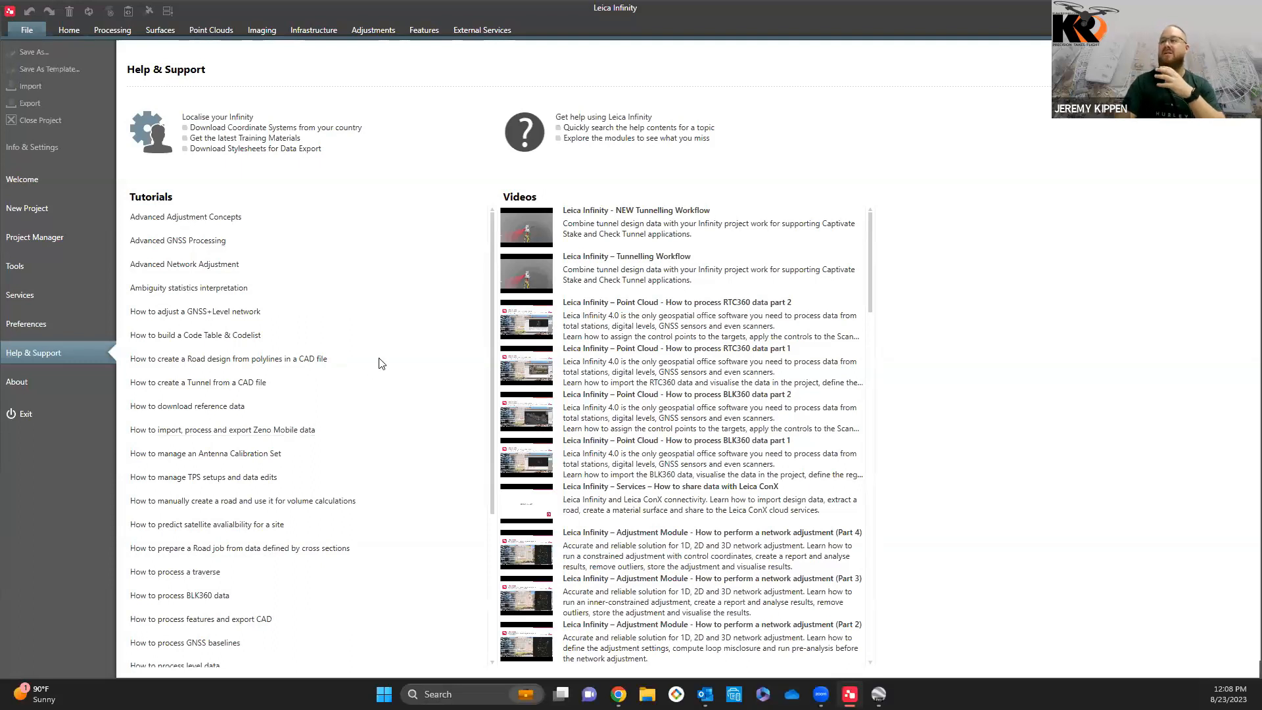
scroll(381, 365, "down", 3)
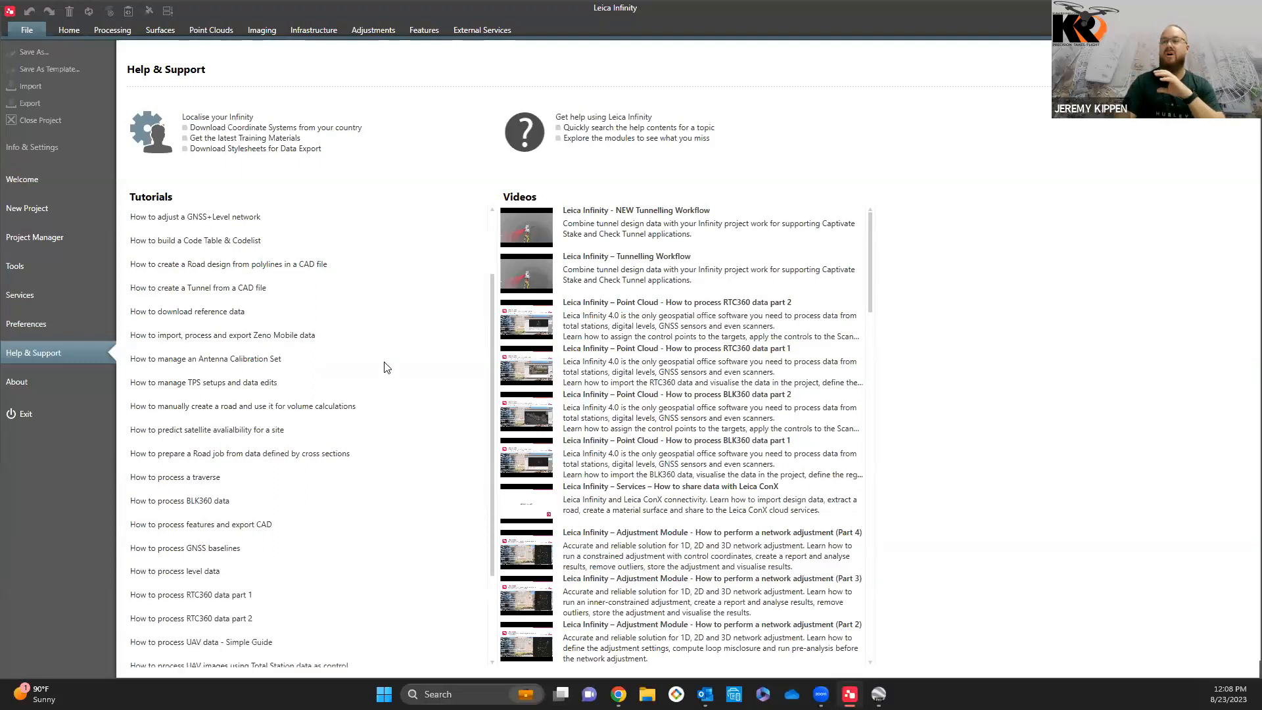
scroll(386, 367, "down", 2)
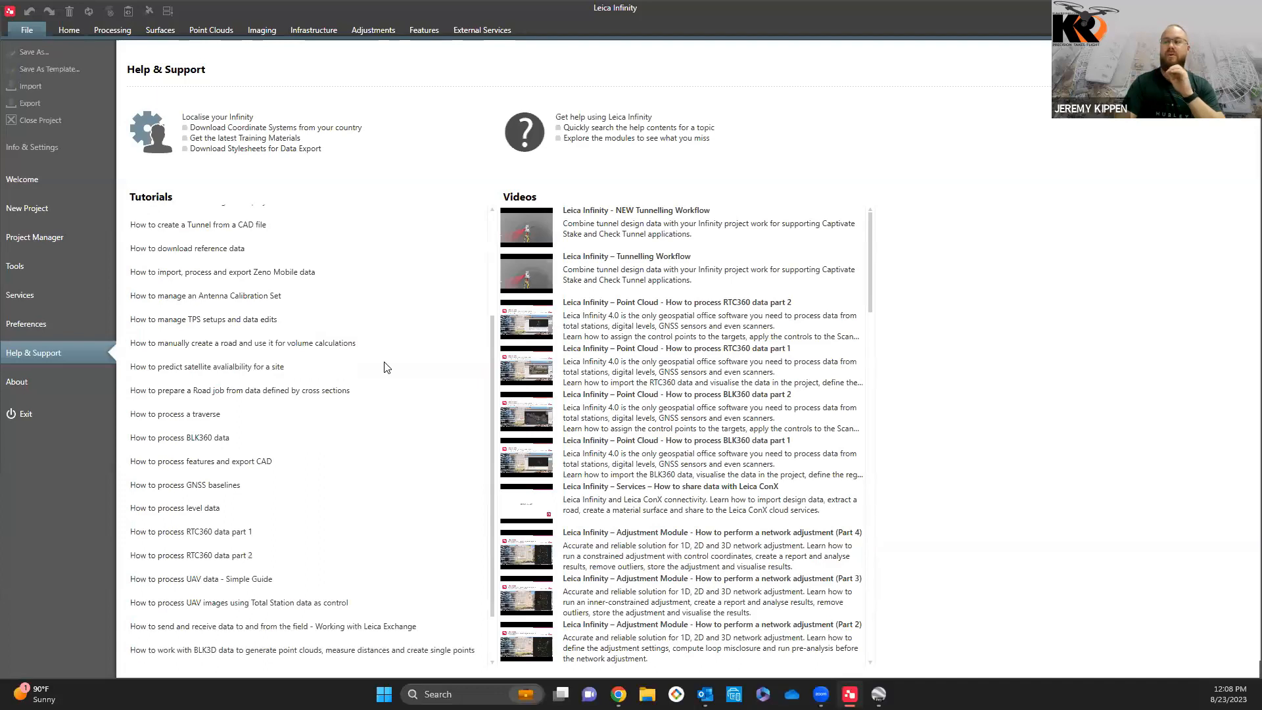
scroll(387, 367, "down", 3)
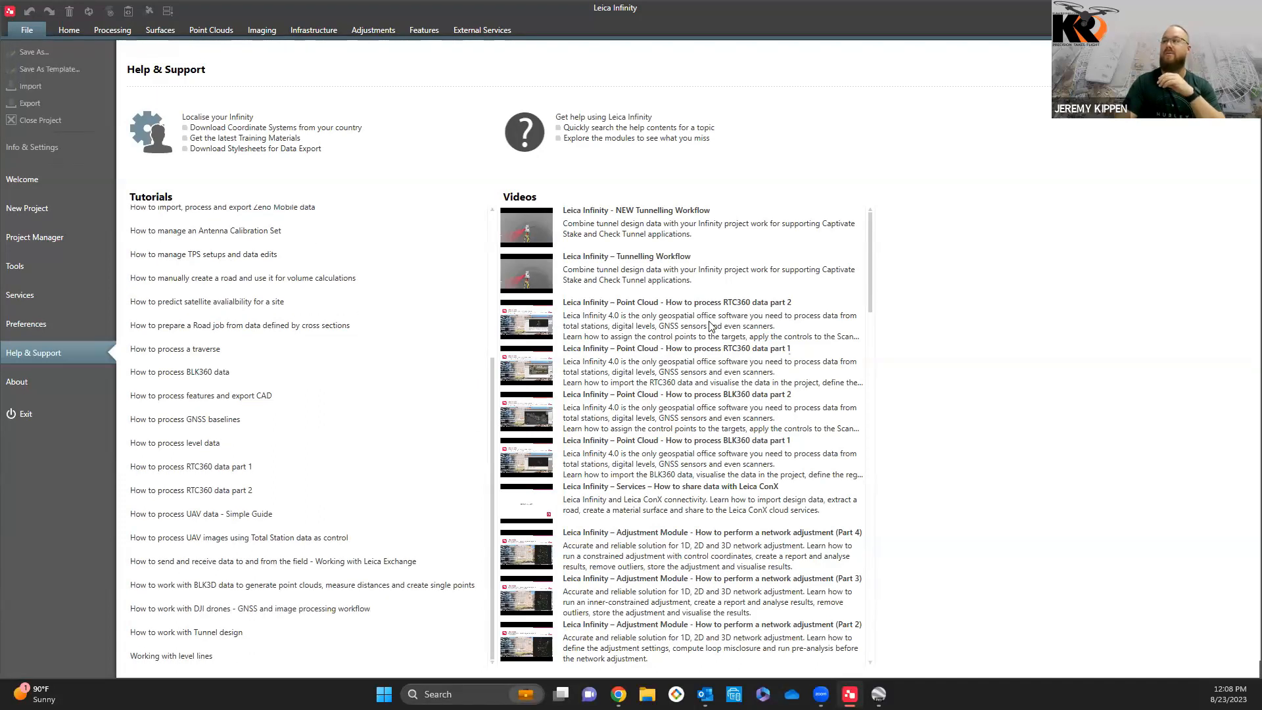
scroll(710, 326, "down", 1)
scroll(710, 326, "down", 2)
scroll(710, 325, "down", 3)
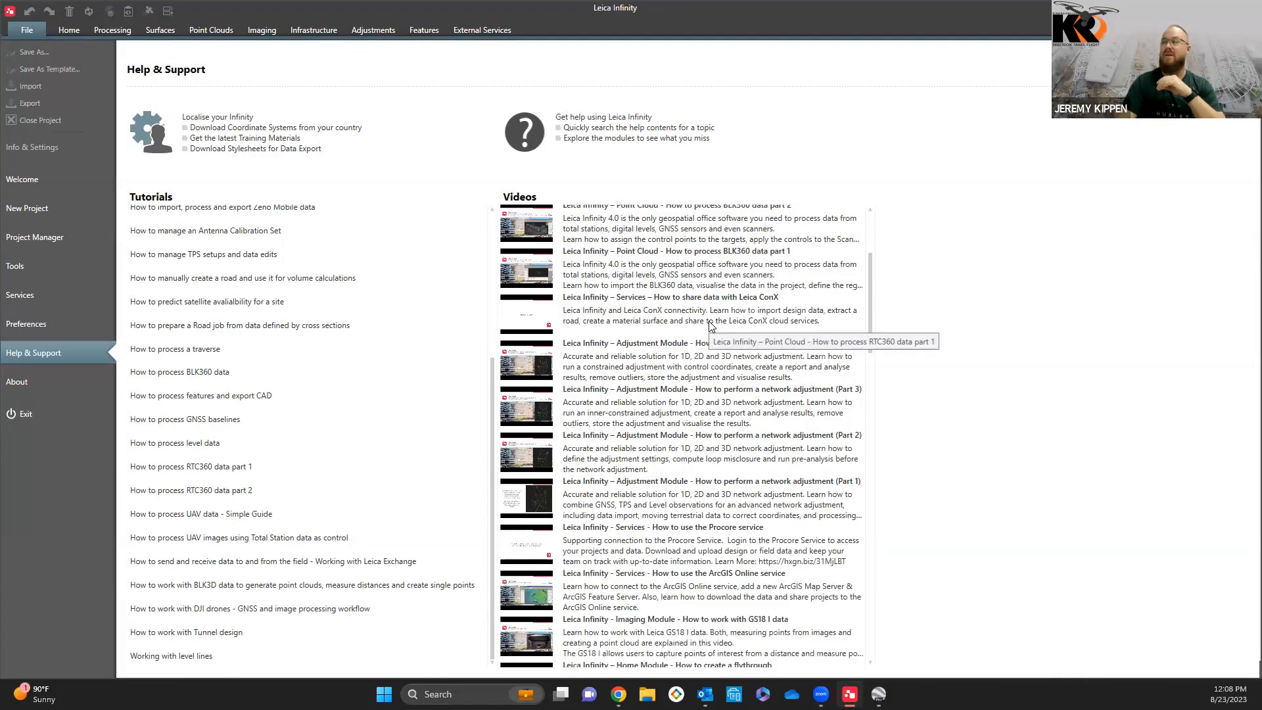
scroll(686, 348, "down", 1)
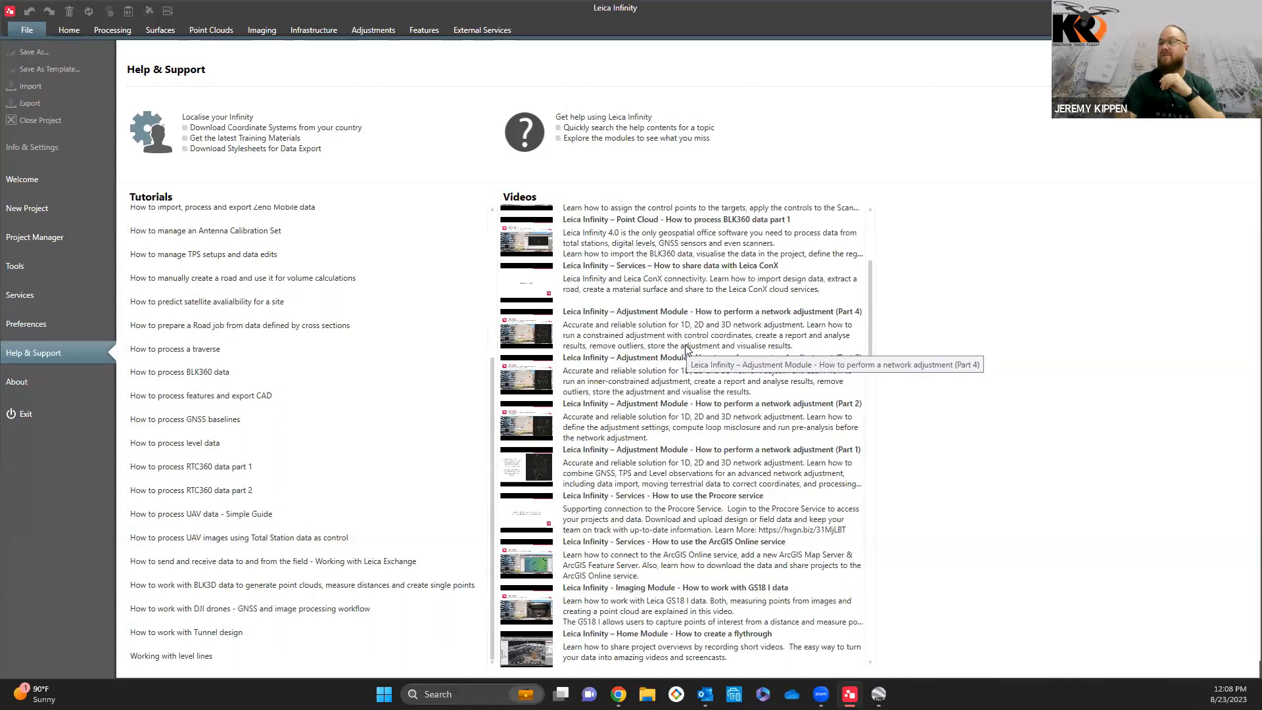
scroll(657, 421, "down", 1)
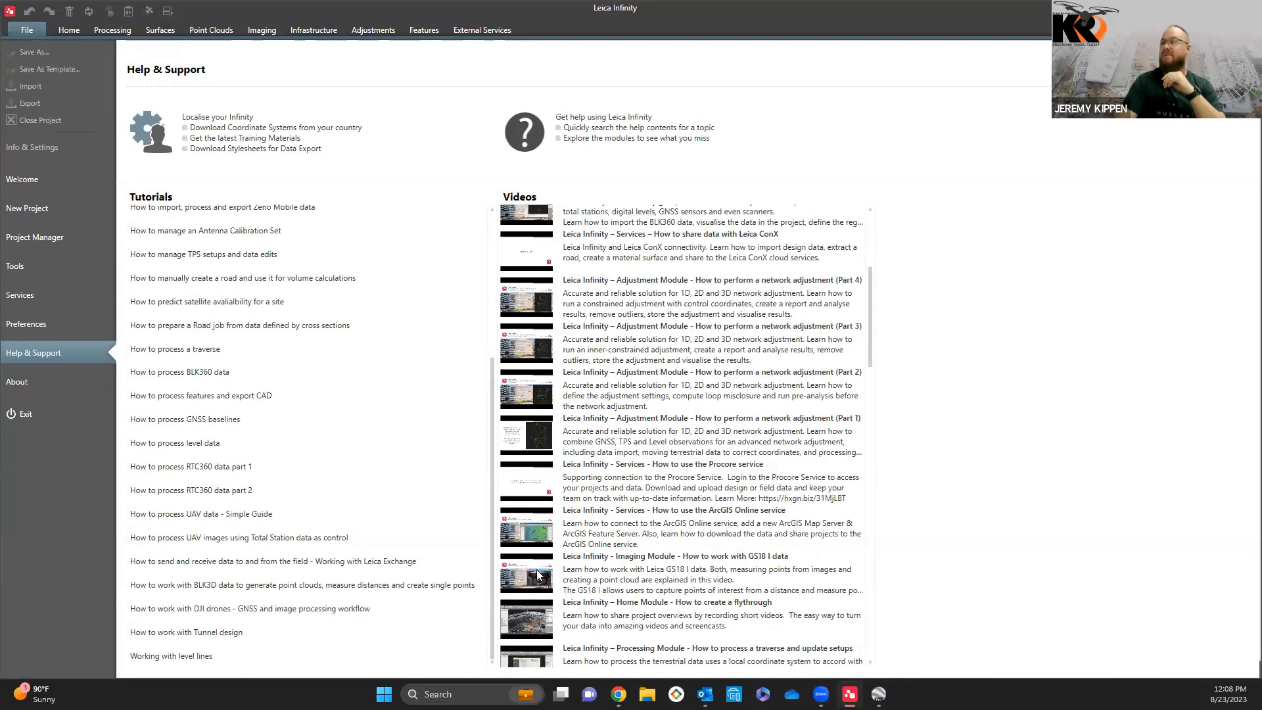
Step: Open the Leica Infinity Imaging Module video on working with GS18 I data, skip the ad and dismiss the YouTube Premium offer
left_click(594, 562)
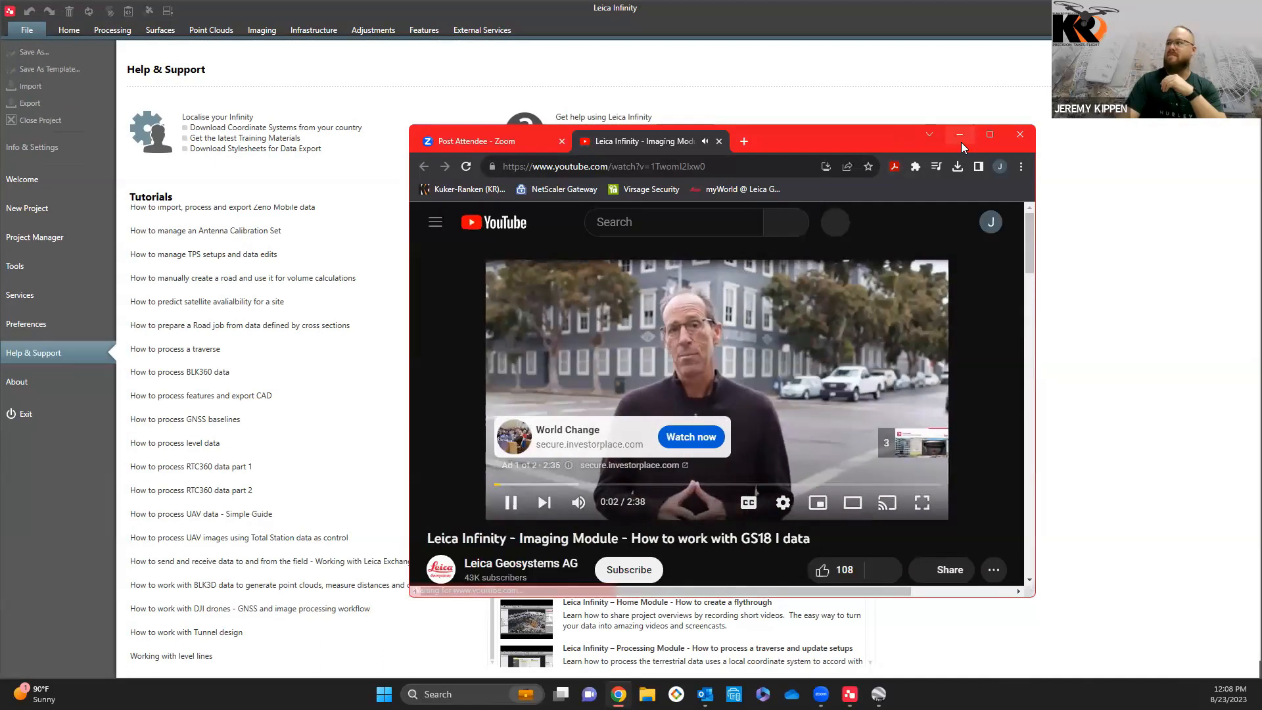
left_click(985, 134)
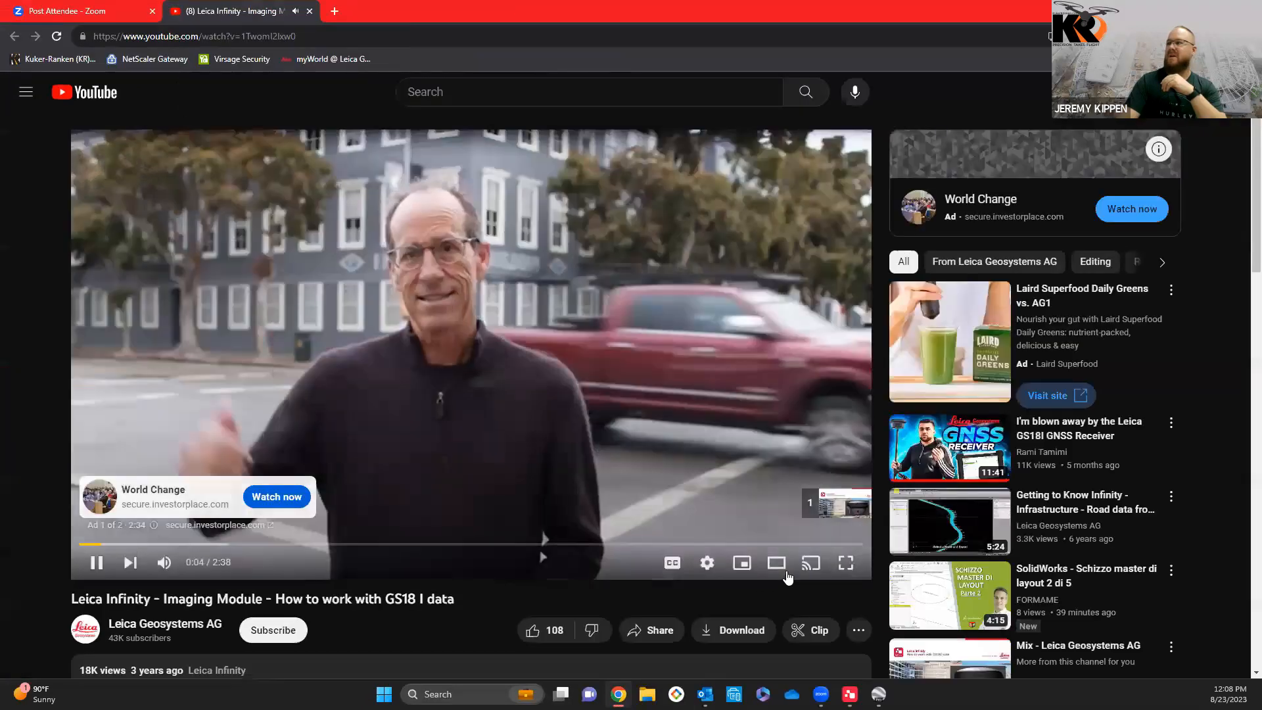
left_click(806, 499)
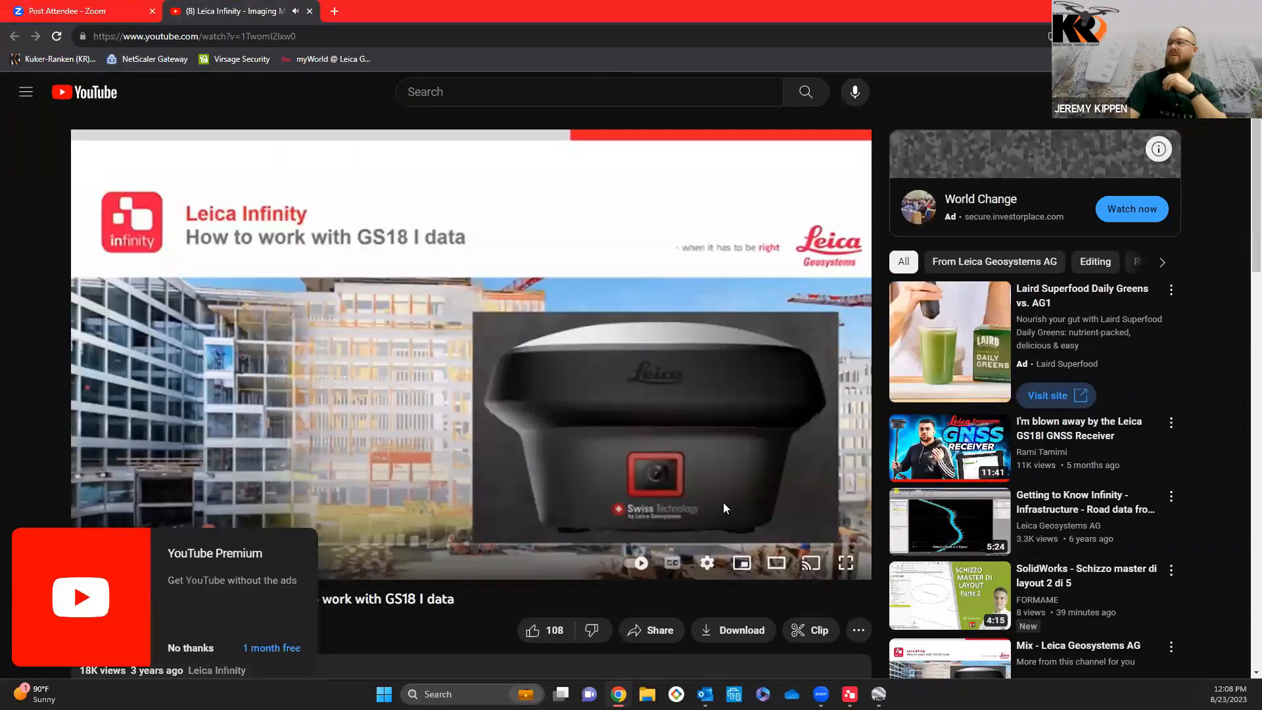
left_click(190, 647)
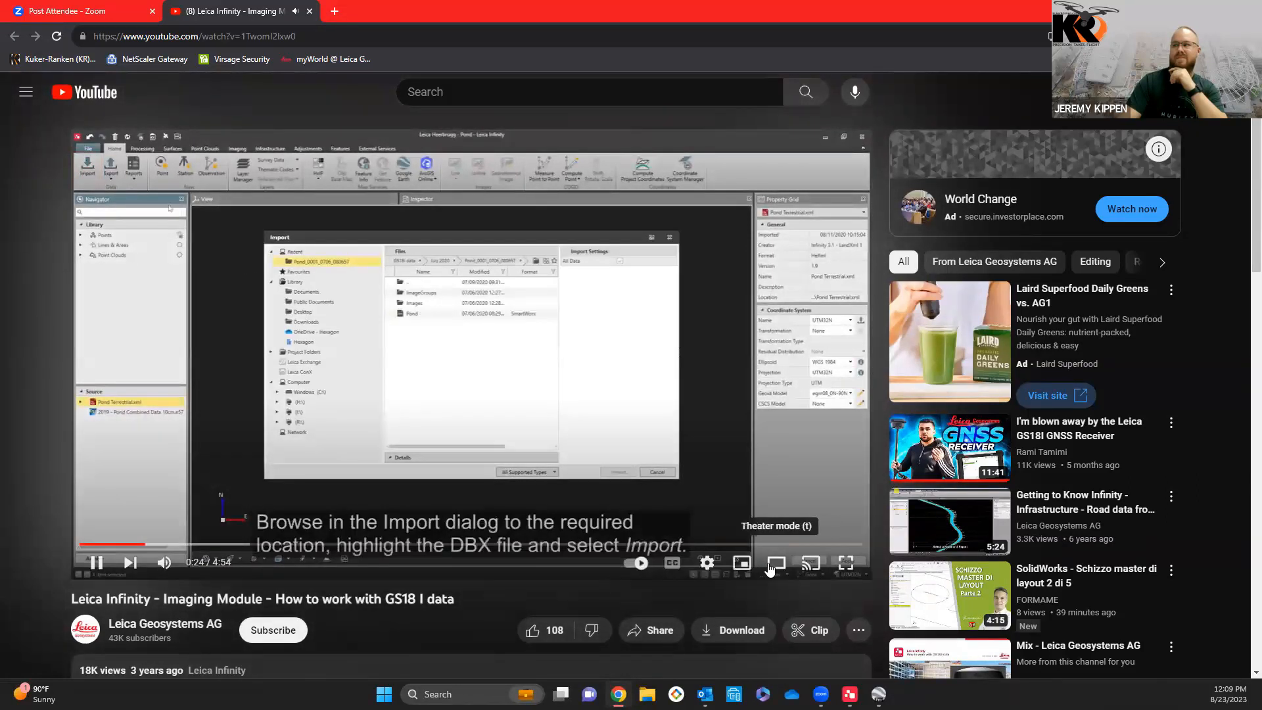
Step: Watch the GS18 I video in full screen, then close it and return to Leica Infinity
left_click(846, 564)
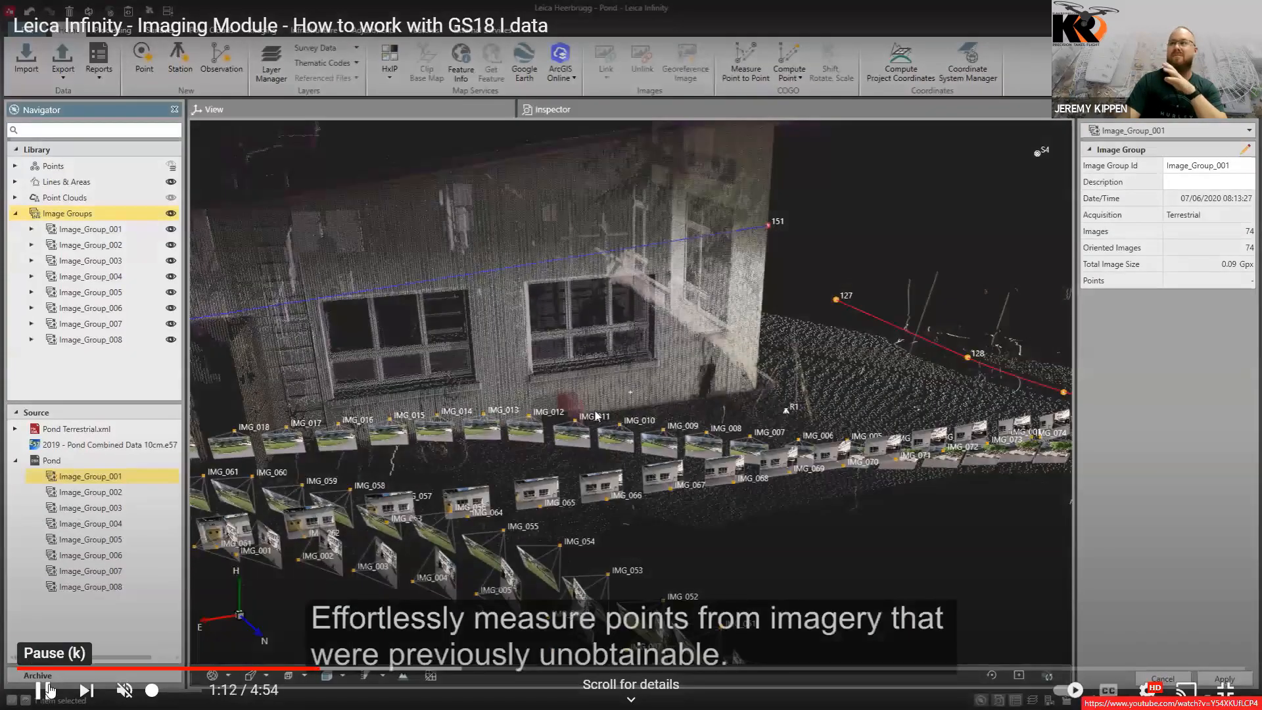
left_click(1224, 690)
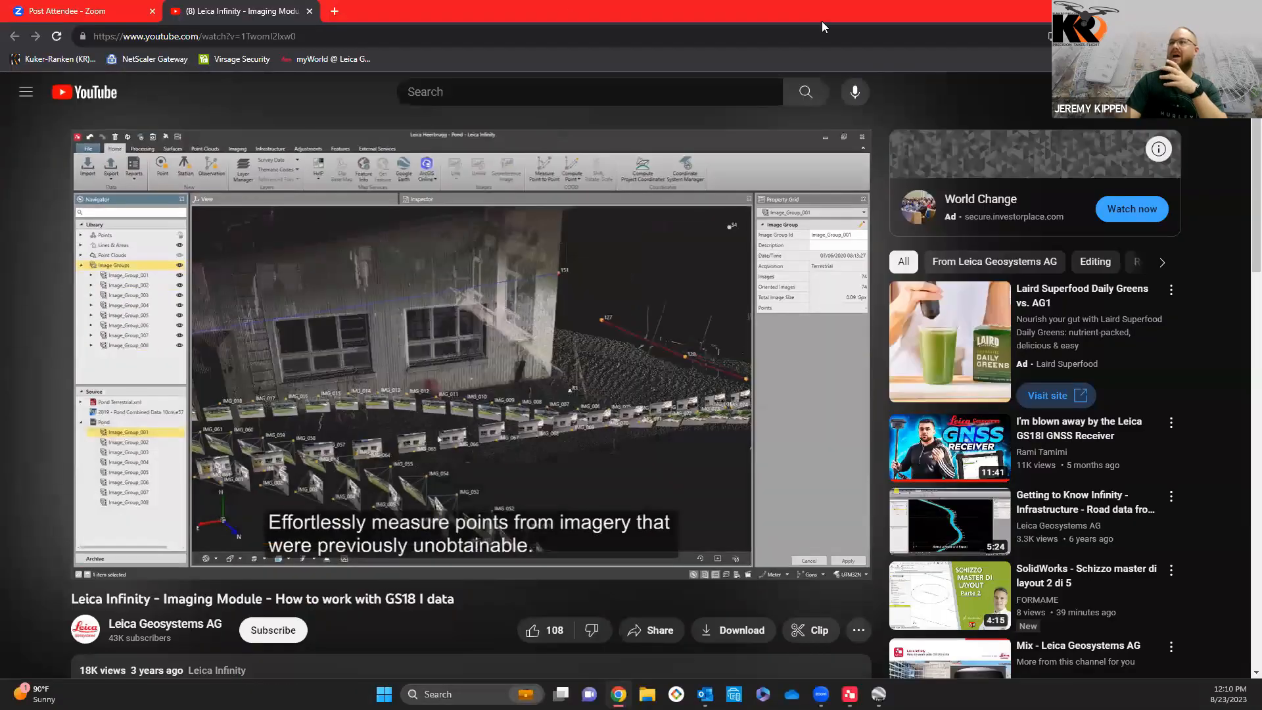
left_click(309, 11)
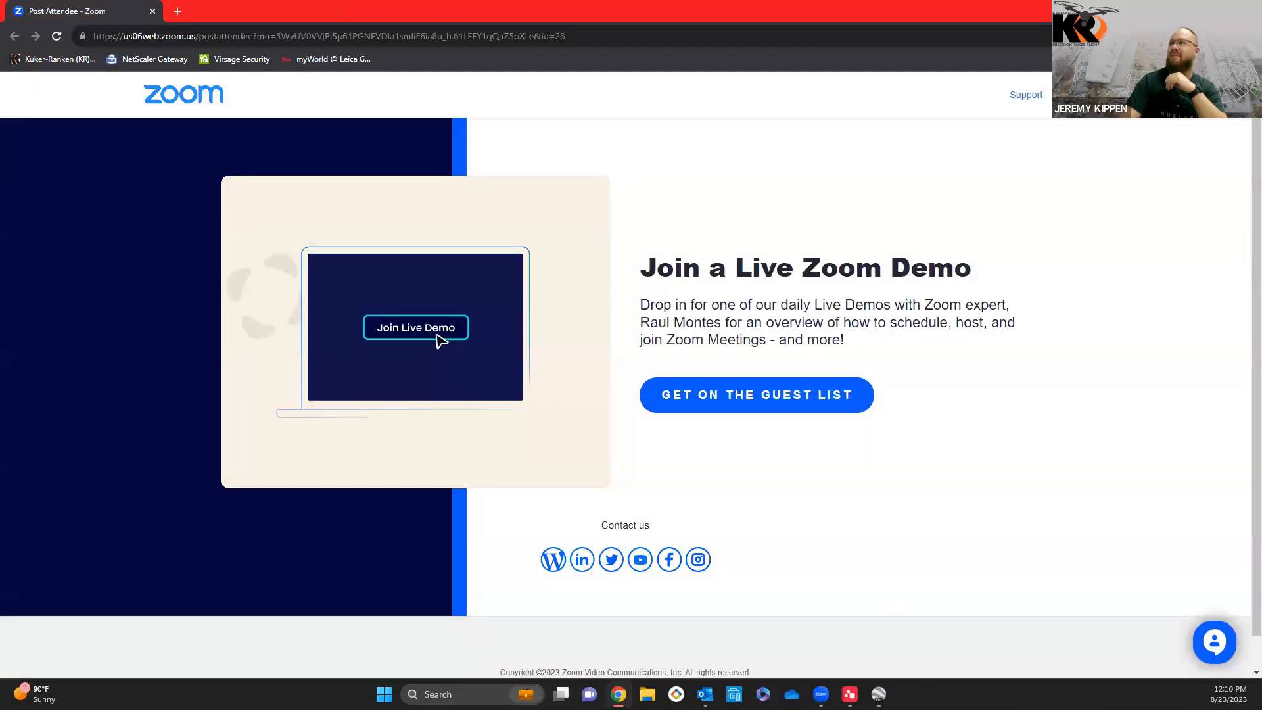
left_click(1187, 11)
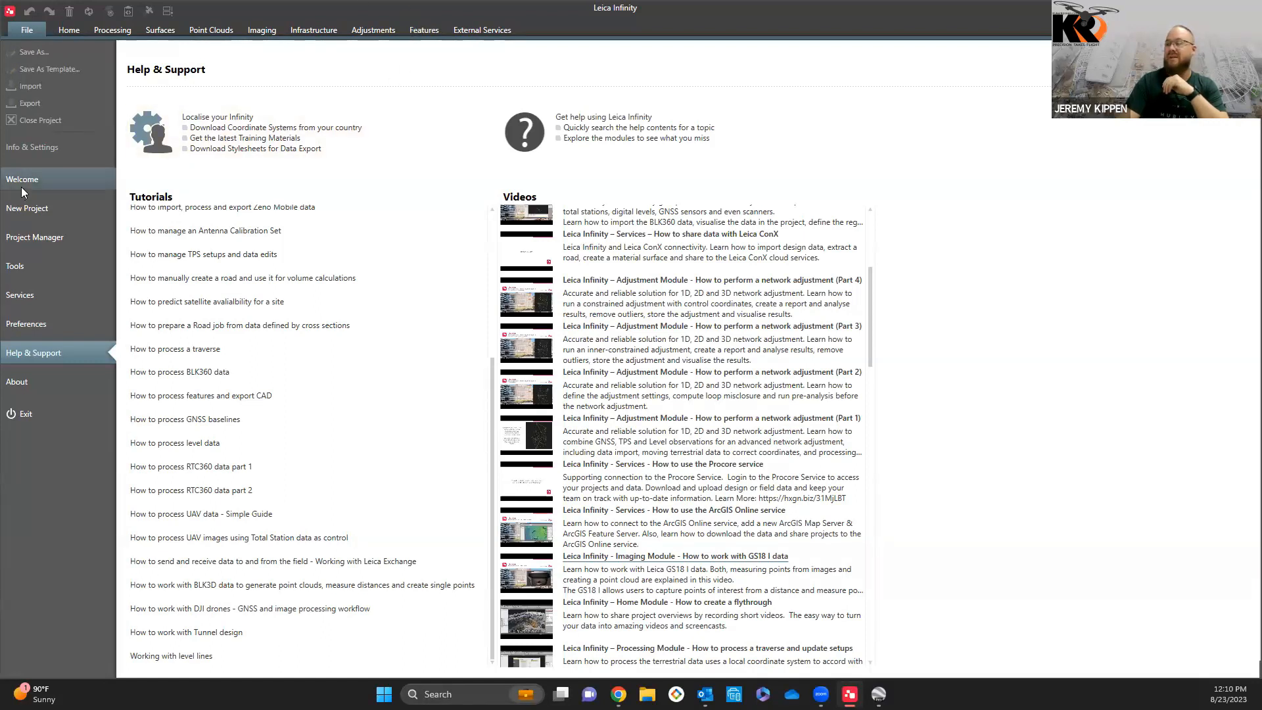
Step: Open the recent project KR SLC TRAINING and turn off its ESRI World Imagery base map
left_click(21, 187)
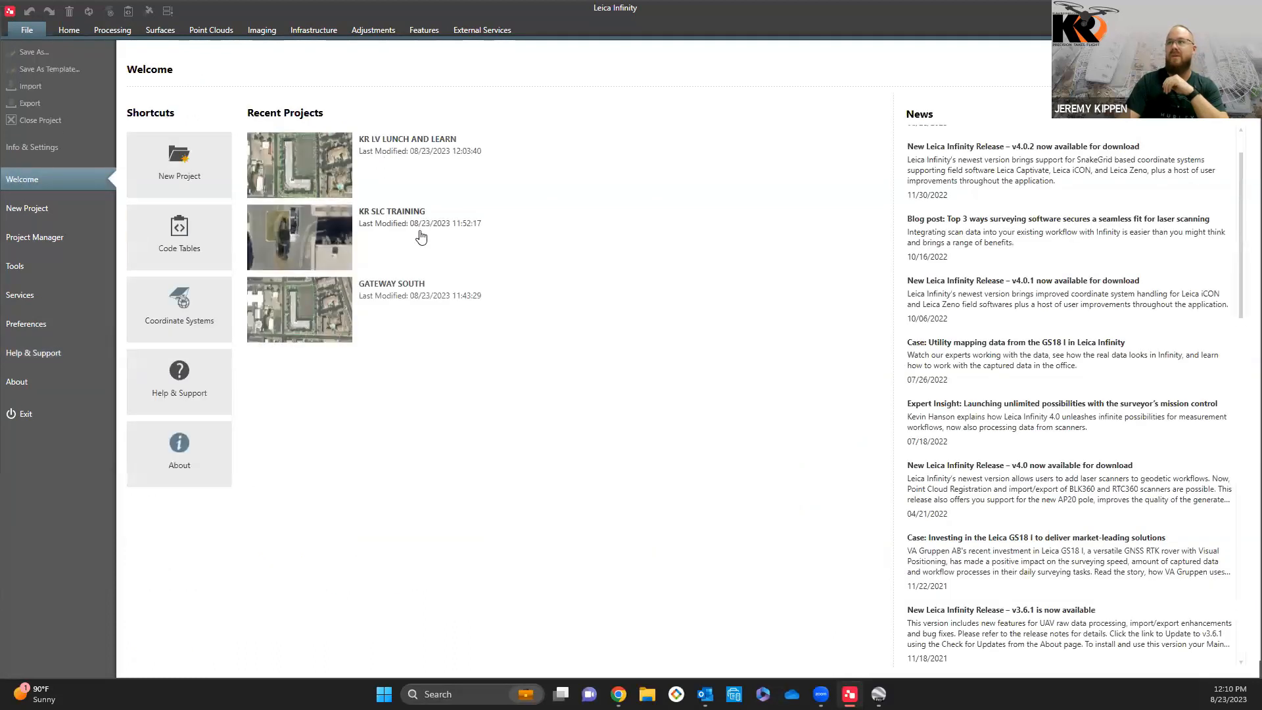
left_click(323, 228)
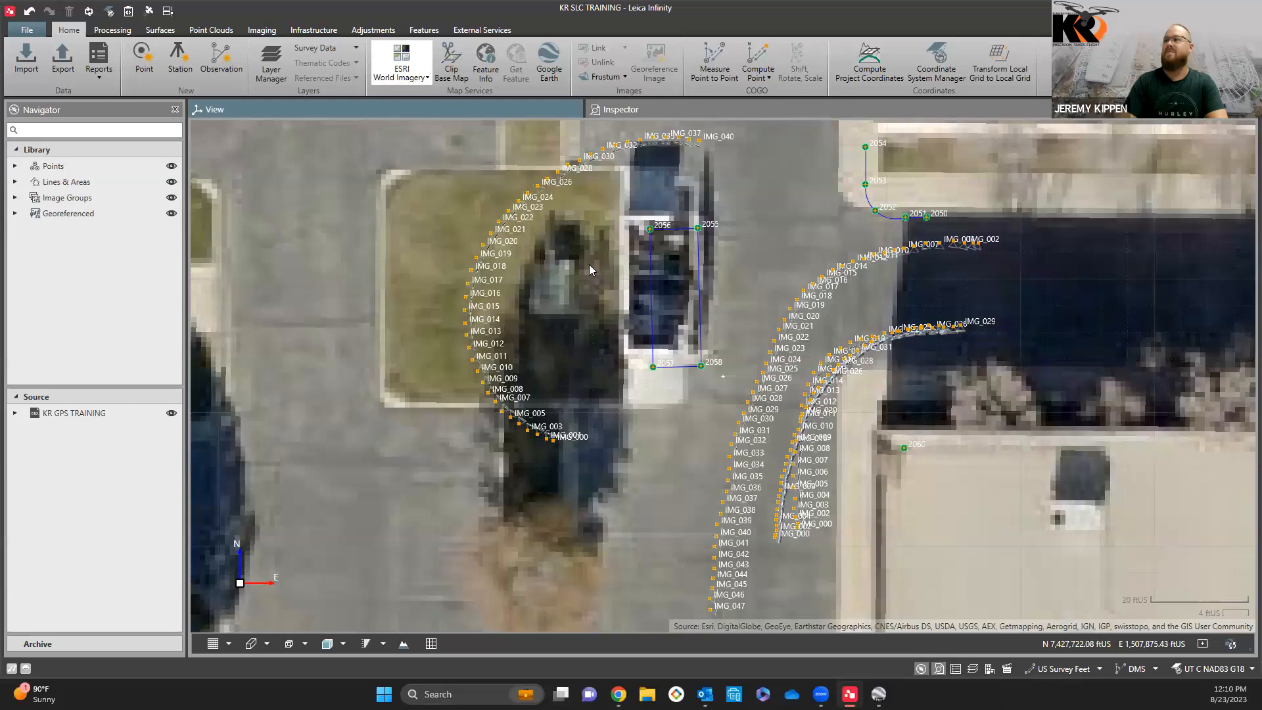
scroll(589, 264, "down", 6)
left_click(422, 75)
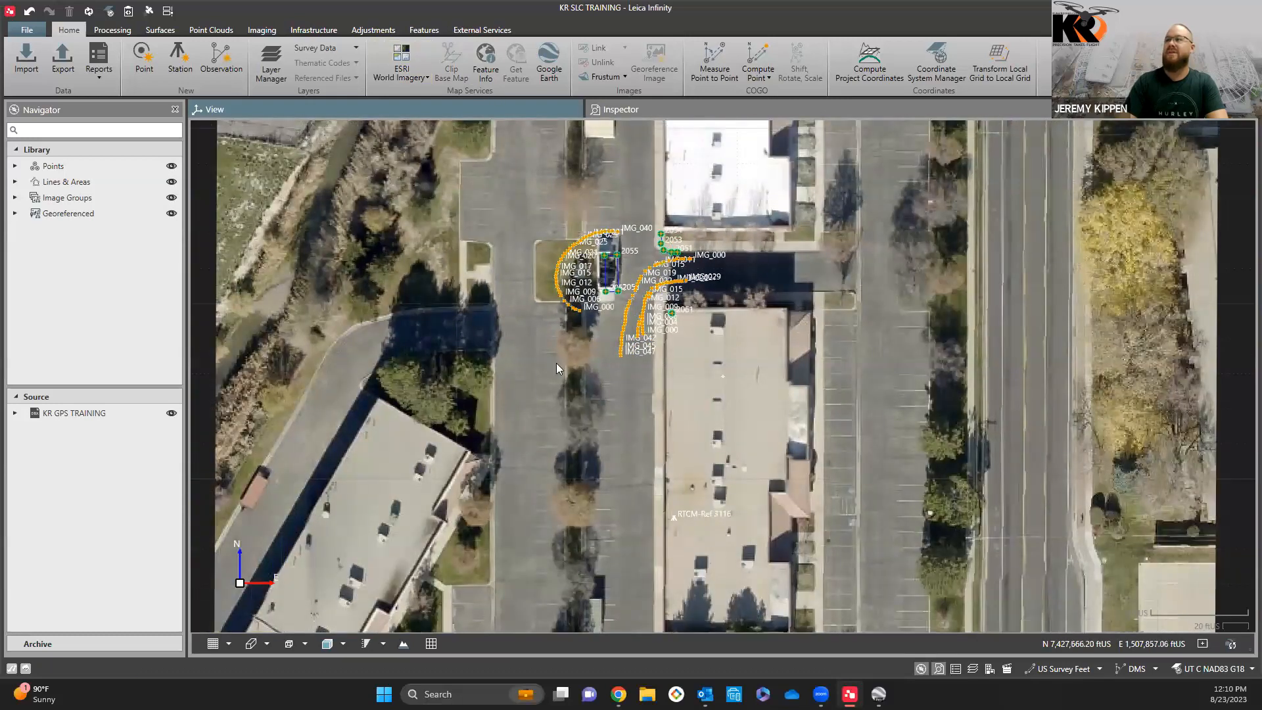
Step: Show the ESRI World Imagery around the clipped site image to compare their coverage, then turn the imagery off again
scroll(556, 363, "down", 6)
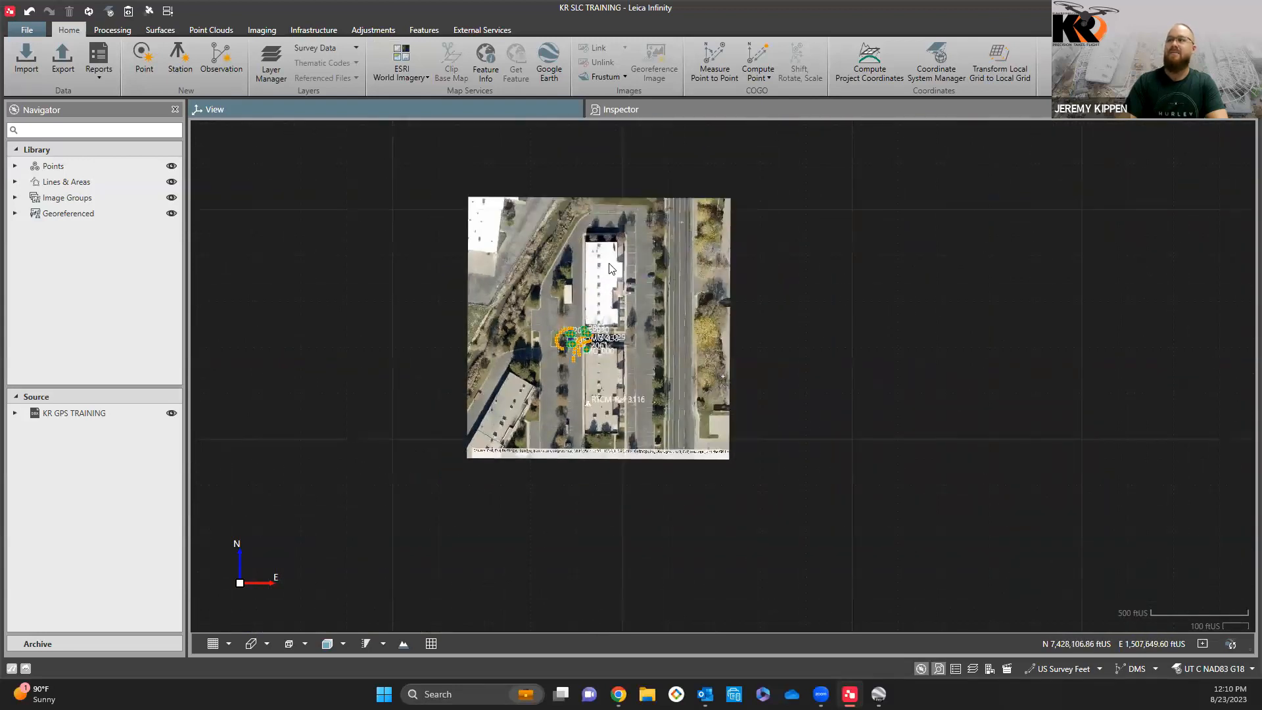
scroll(646, 366, "up", 2)
scroll(646, 366, "down", 2)
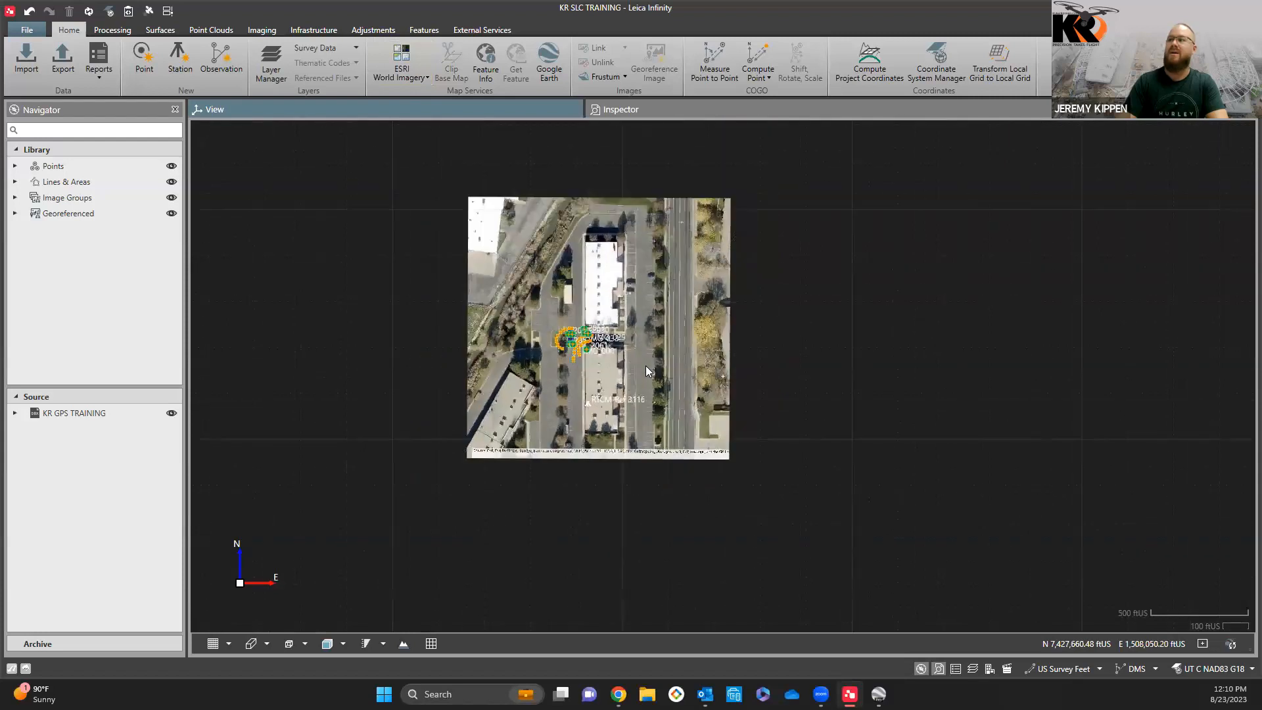
left_click(413, 58)
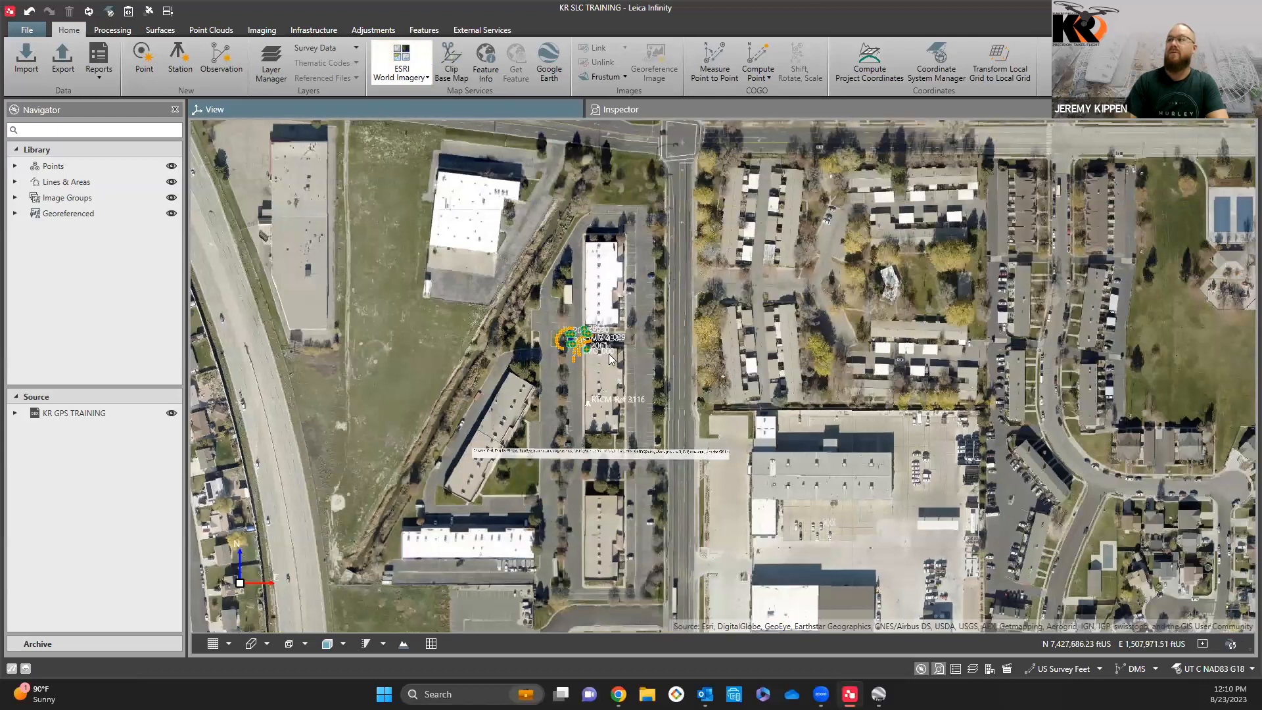
scroll(609, 359, "down", 3)
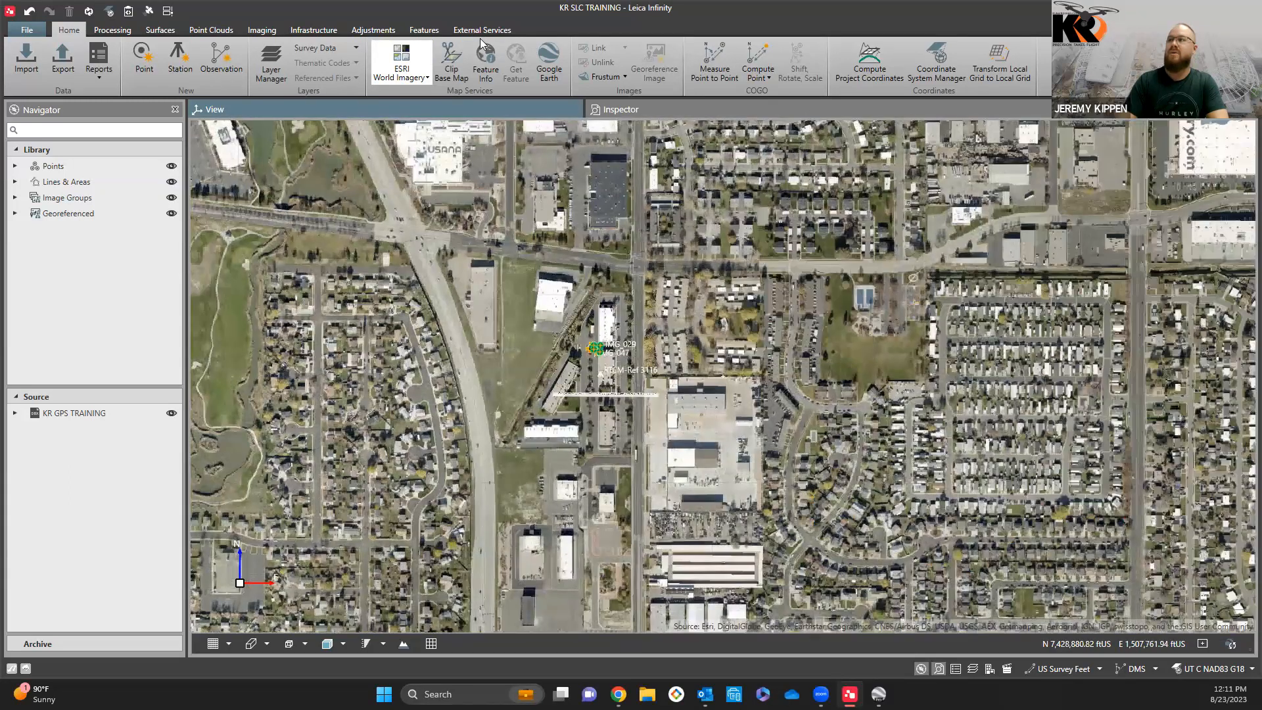
left_click(403, 63)
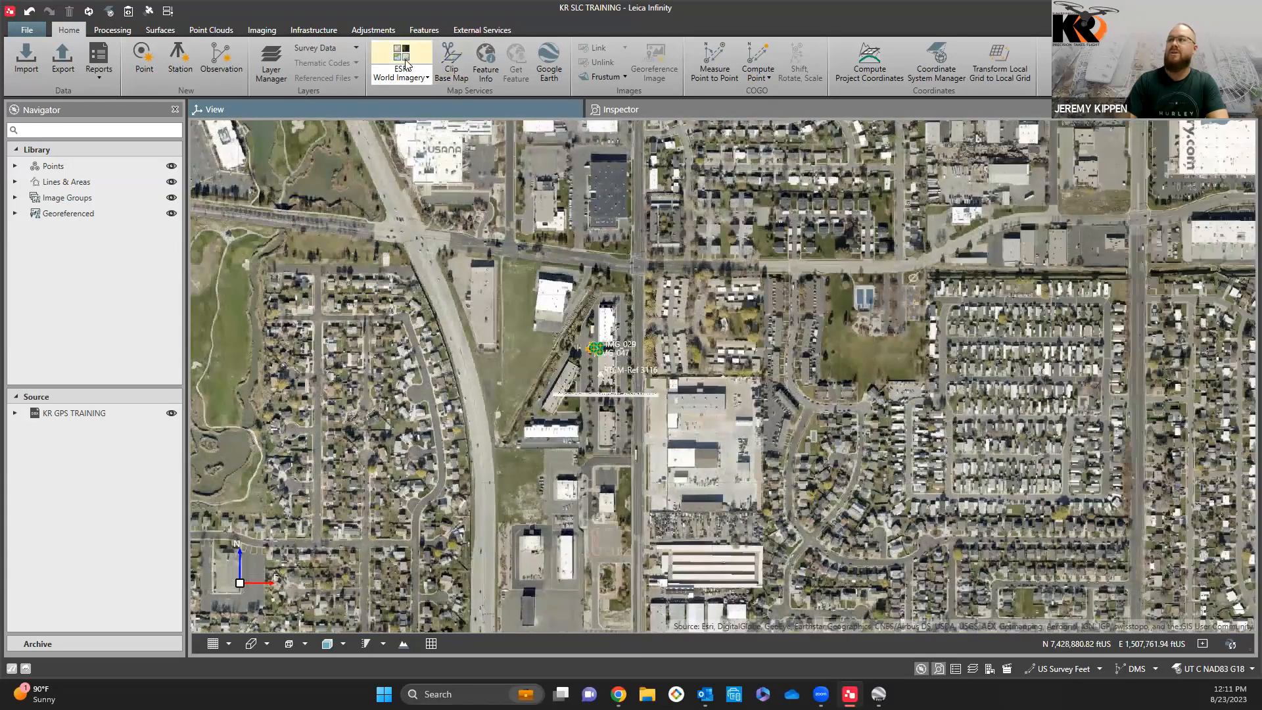
Step: Inspect the image positions and surveyed points in plan, then switch the view to 3D near IMG_019
scroll(604, 332, "up", 3)
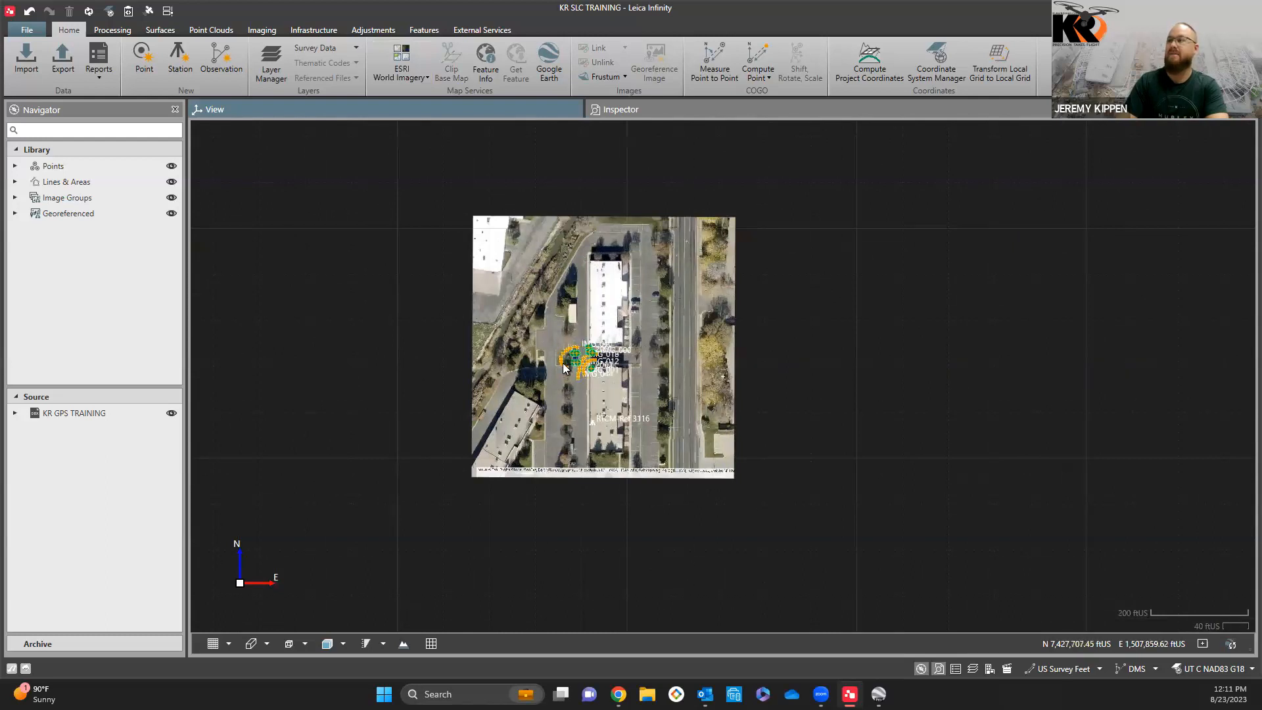
scroll(564, 368, "up", 3)
scroll(591, 355, "up", 3)
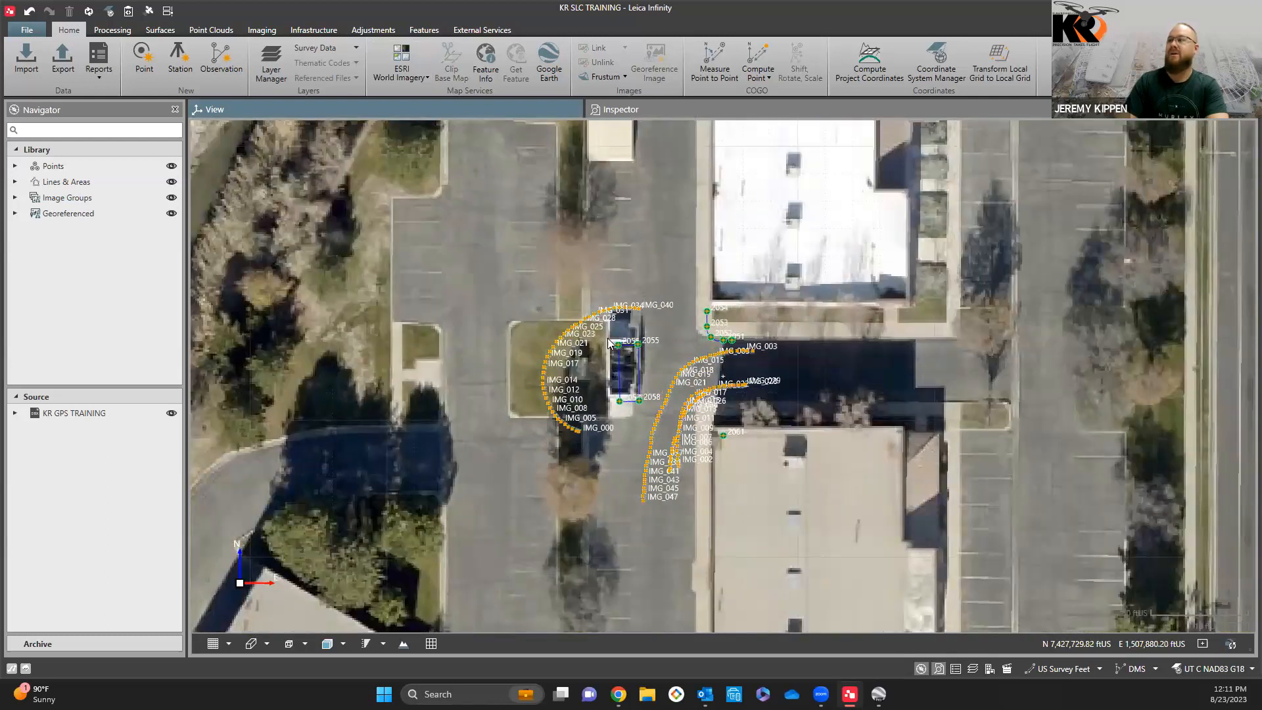
scroll(609, 342, "up", 1)
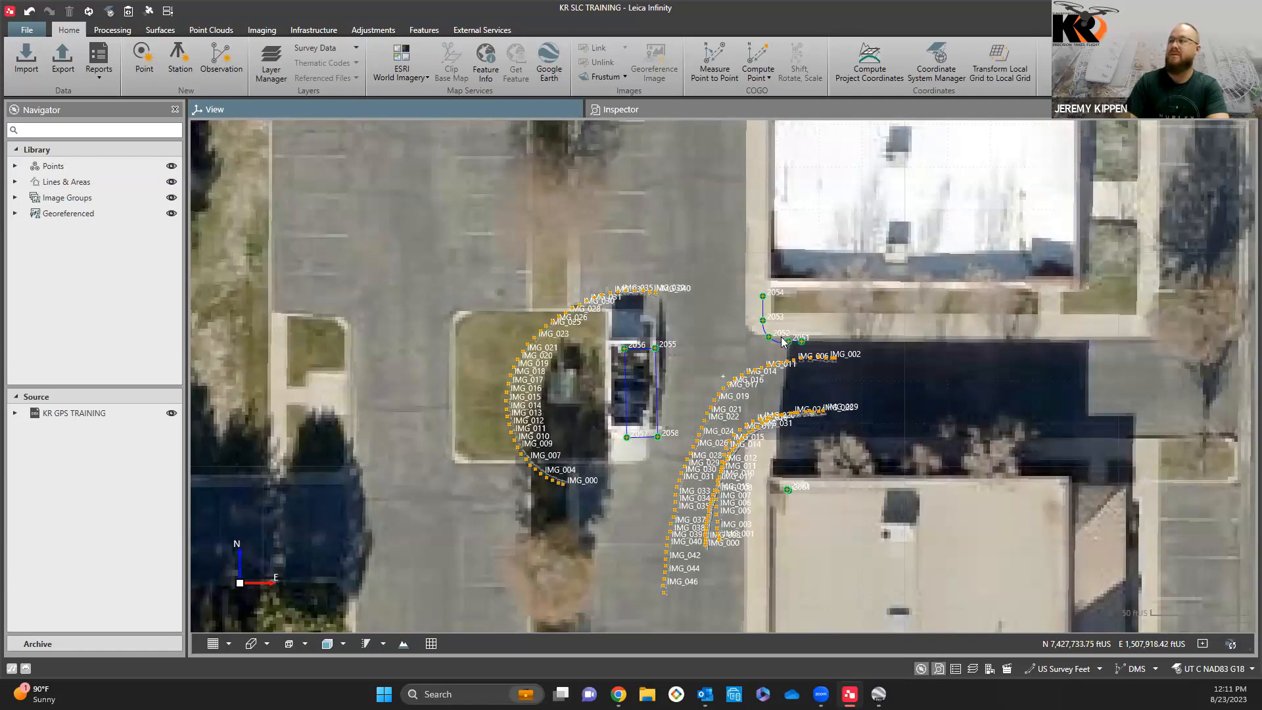
scroll(537, 392, "up", 8)
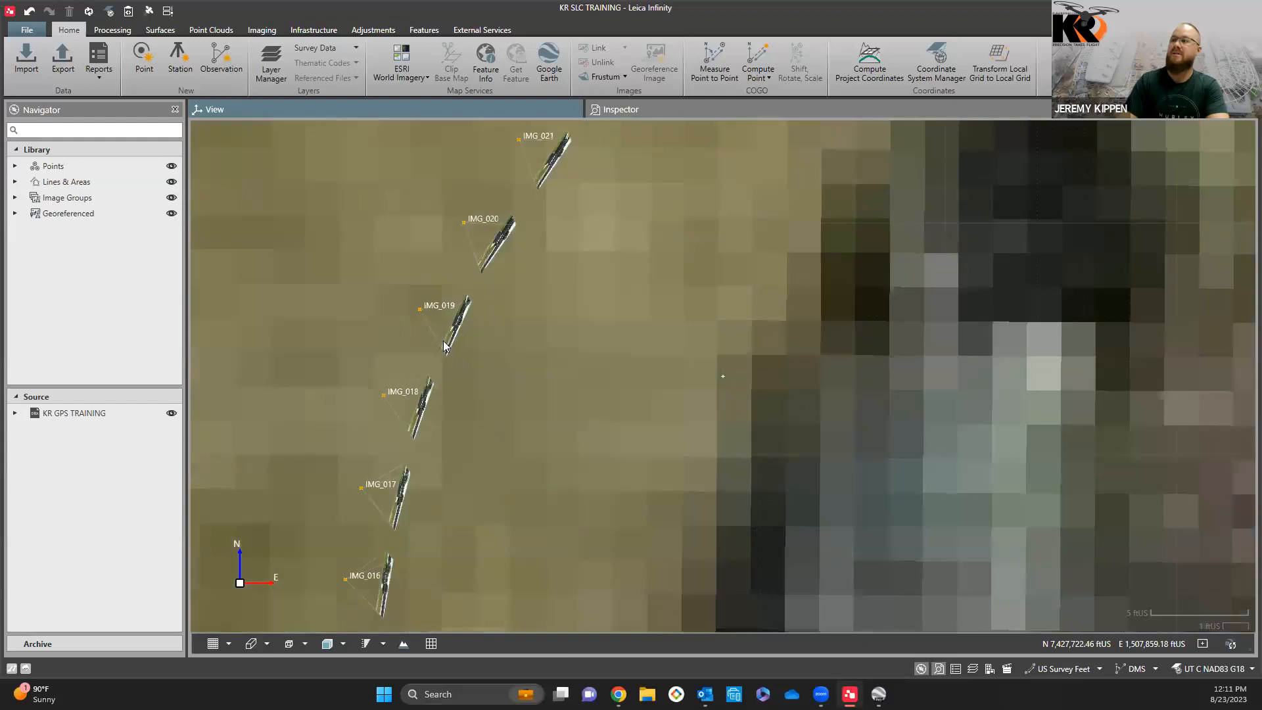
scroll(444, 341, "up", 4)
left_click(228, 644)
left_click(227, 677)
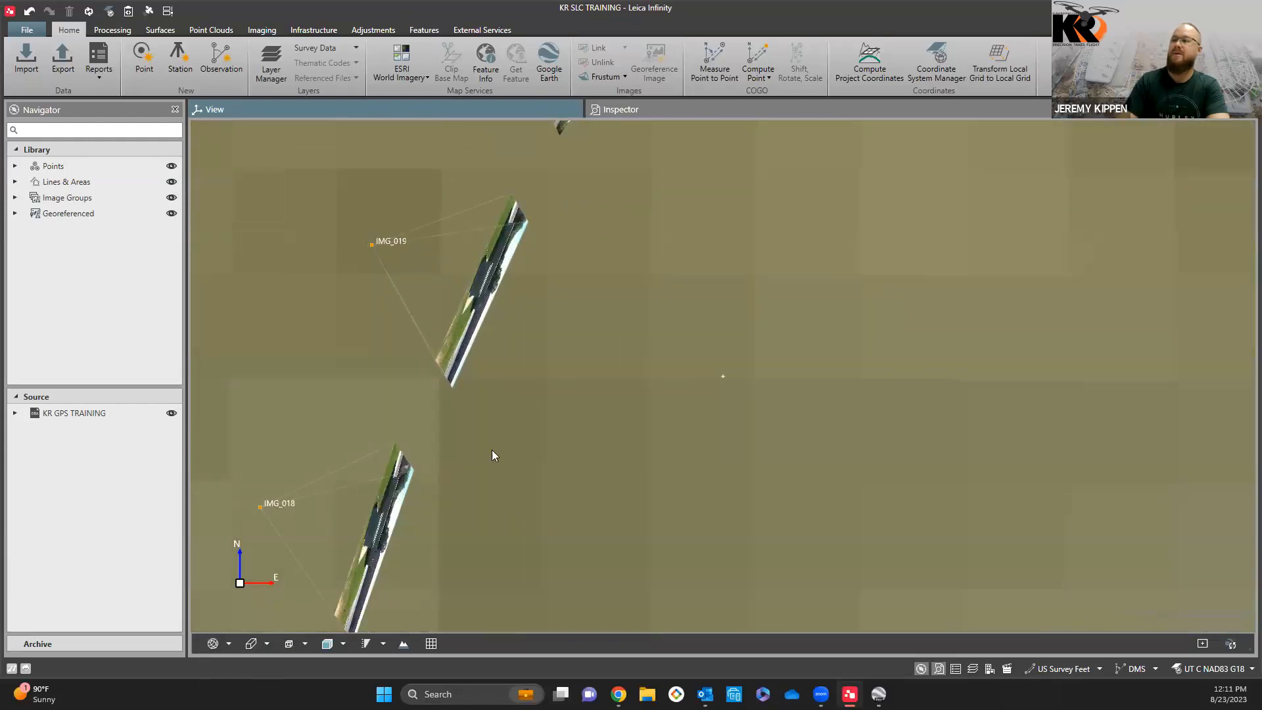
Step: Examine the oriented photos of the image groups from several angles and distances in the 3D view
scroll(569, 481, "up", 2)
scroll(541, 454, "down", 2)
left_click_drag(680, 444, 633, 415)
left_click_drag(670, 457, 777, 350)
left_click_drag(1016, 255, 886, 342)
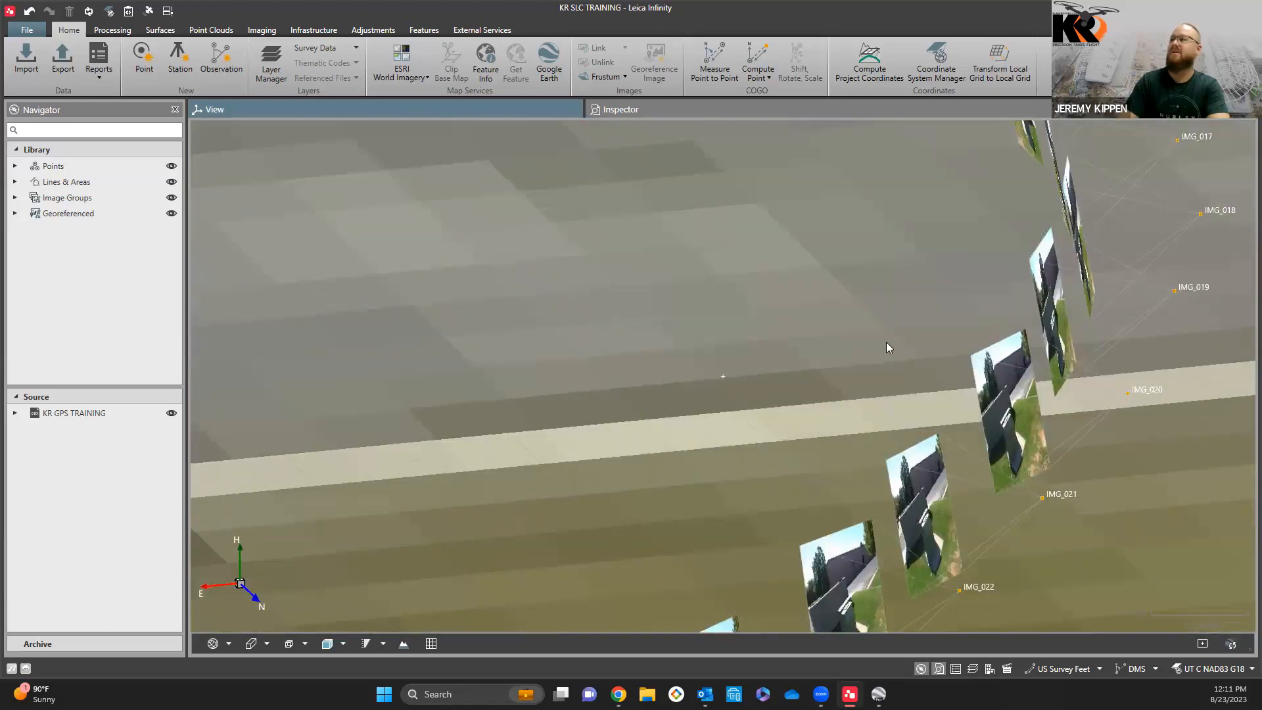
scroll(886, 343, "down", 6)
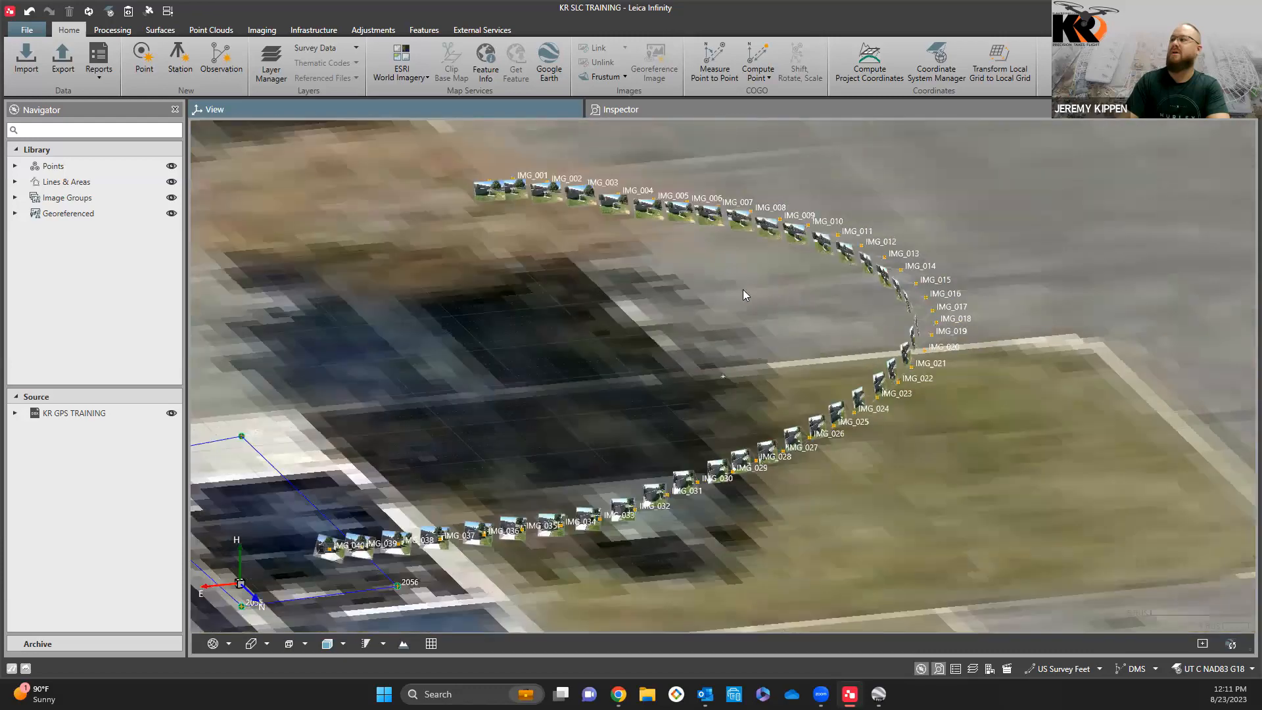
left_click_drag(772, 290, 853, 277)
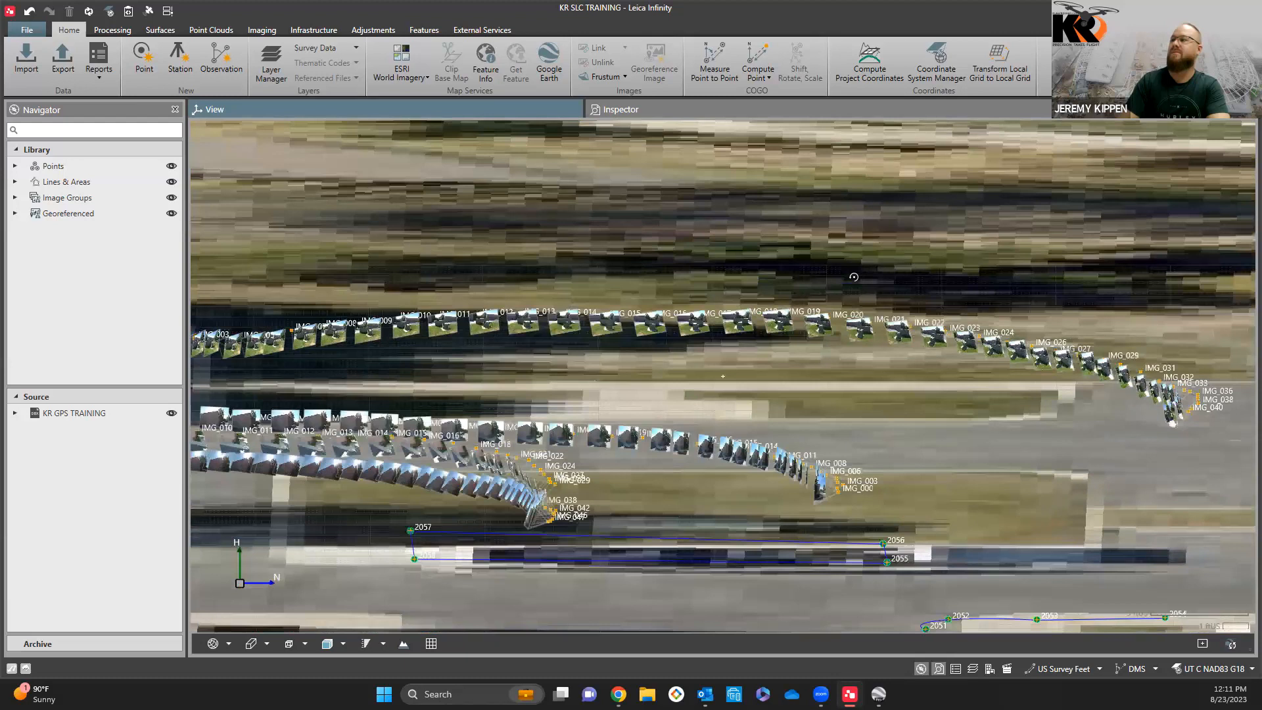
scroll(667, 452, "up", 5)
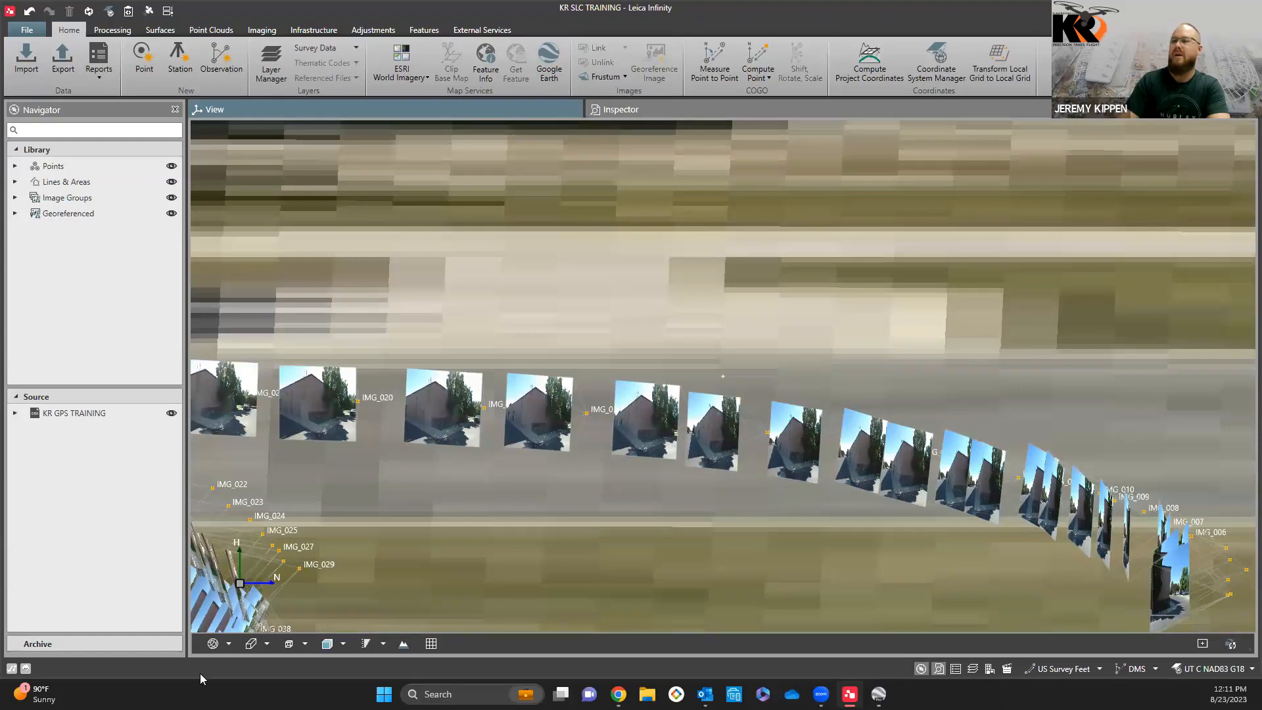
Step: Return the view to the north-up 2D plan showing all the image groups on the site
left_click(230, 644)
left_click(222, 664)
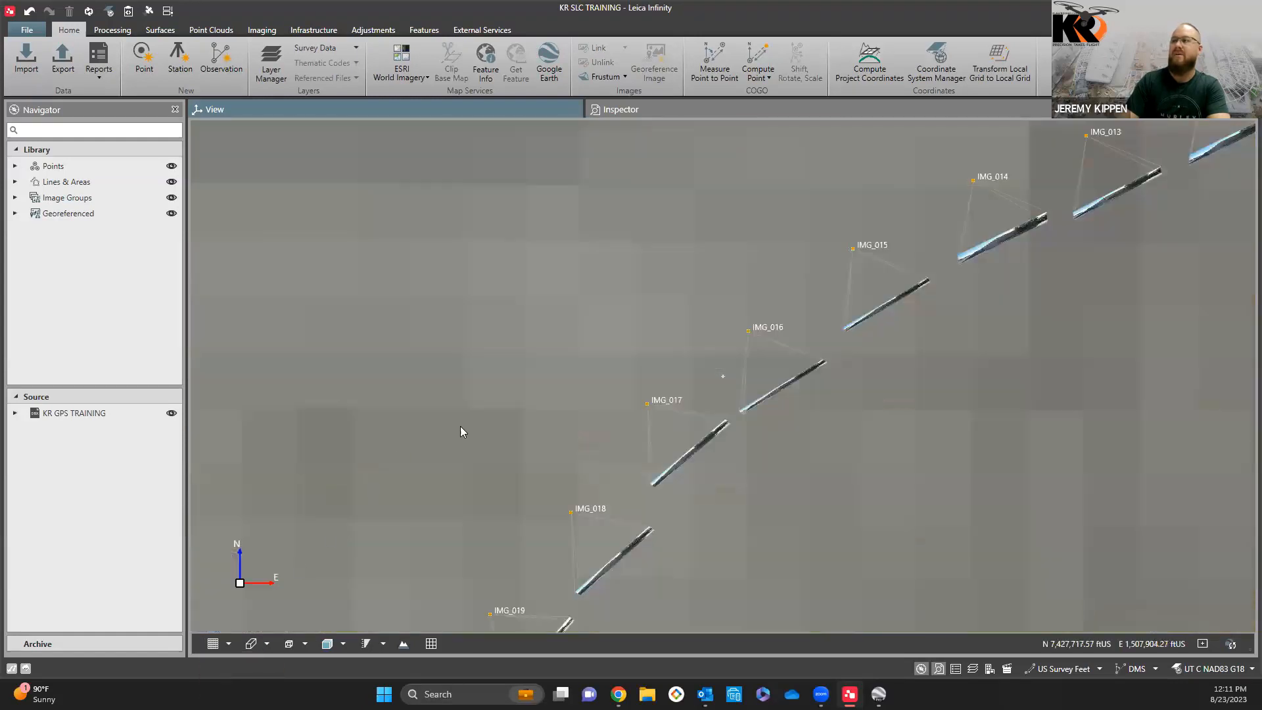
scroll(619, 455, "down", 5)
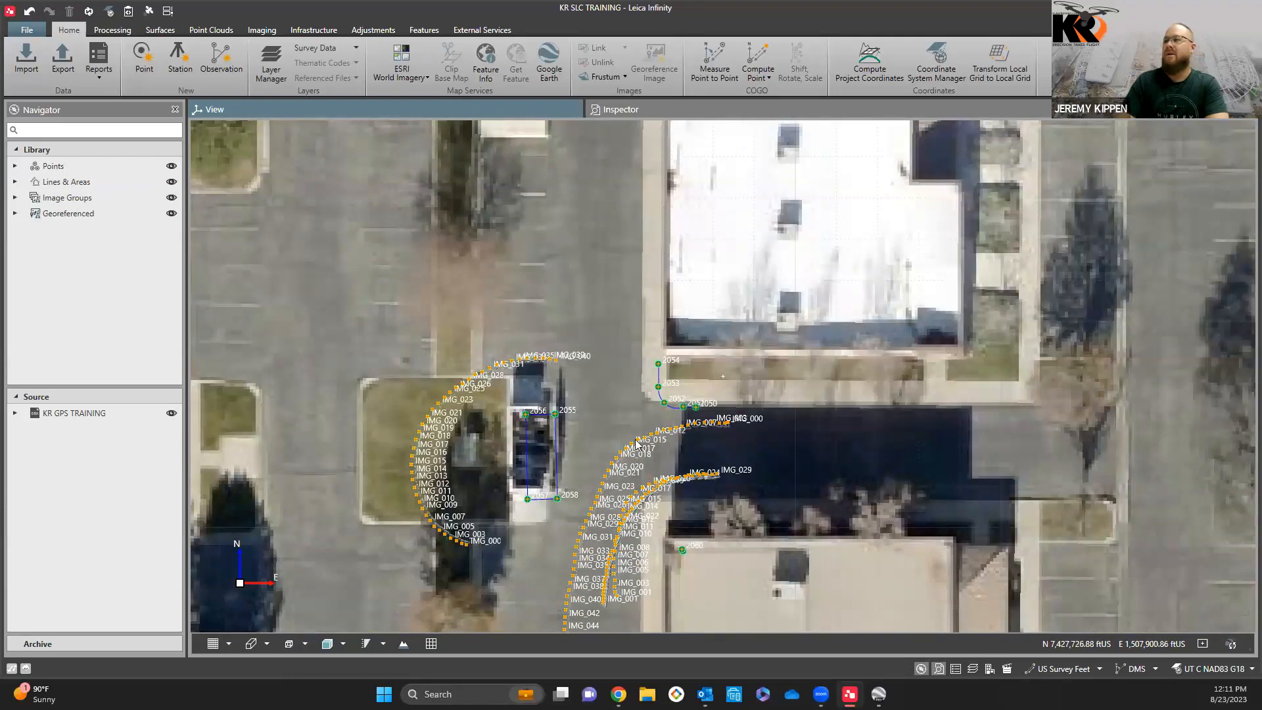
scroll(745, 464, "down", 2)
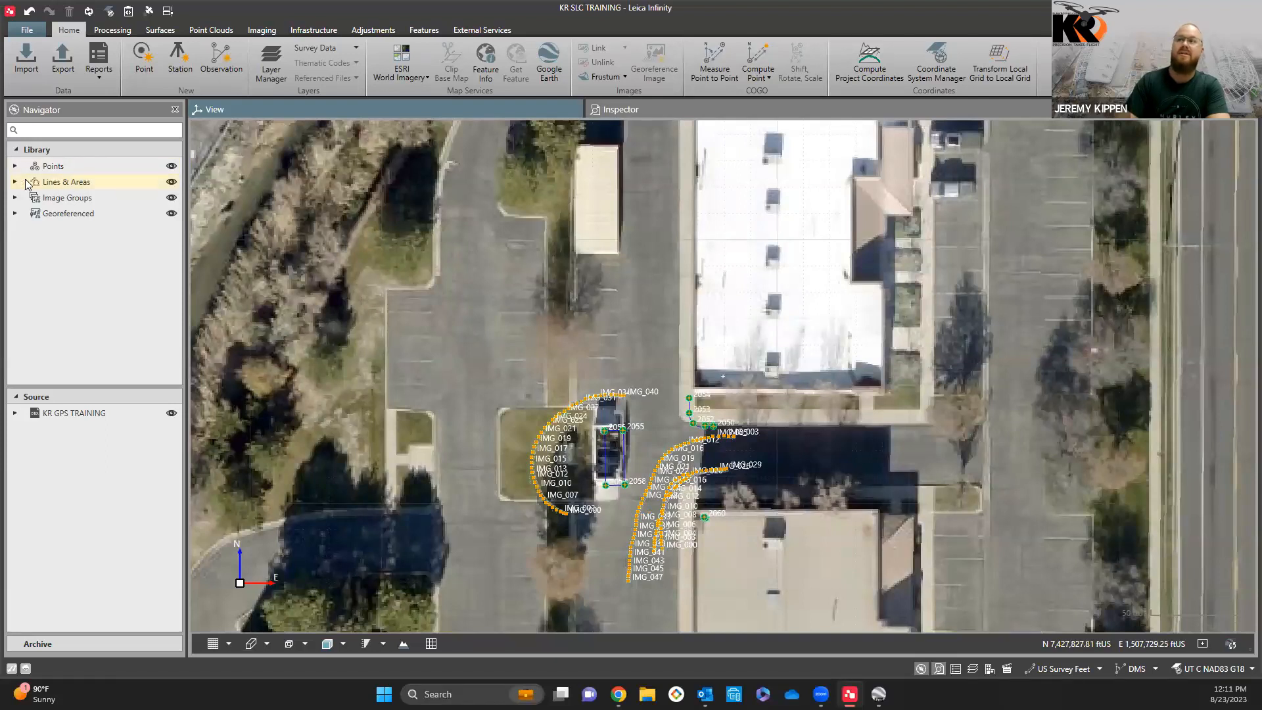
Step: Toggle the visibility of Lines & Areas in the library to identify the surveyed linework, leaving it shown
left_click(171, 182)
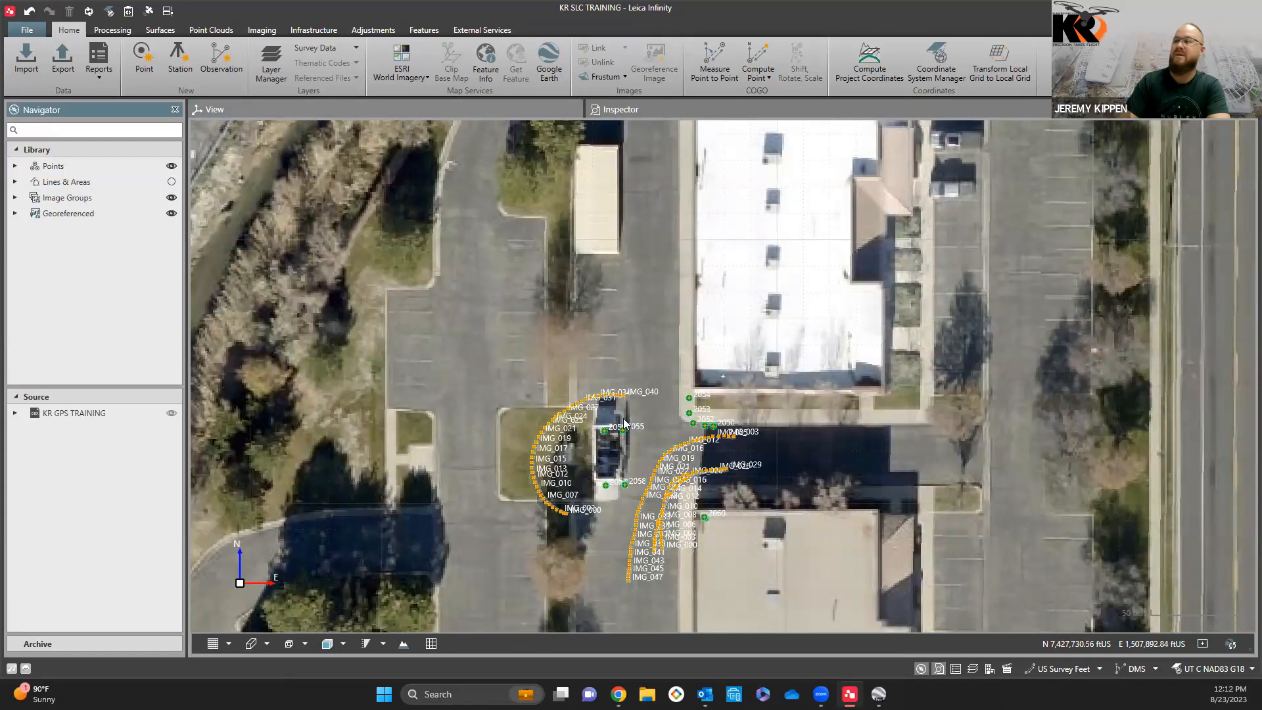
left_click(172, 183)
scroll(620, 490, "up", 5)
scroll(621, 430, "up", 2)
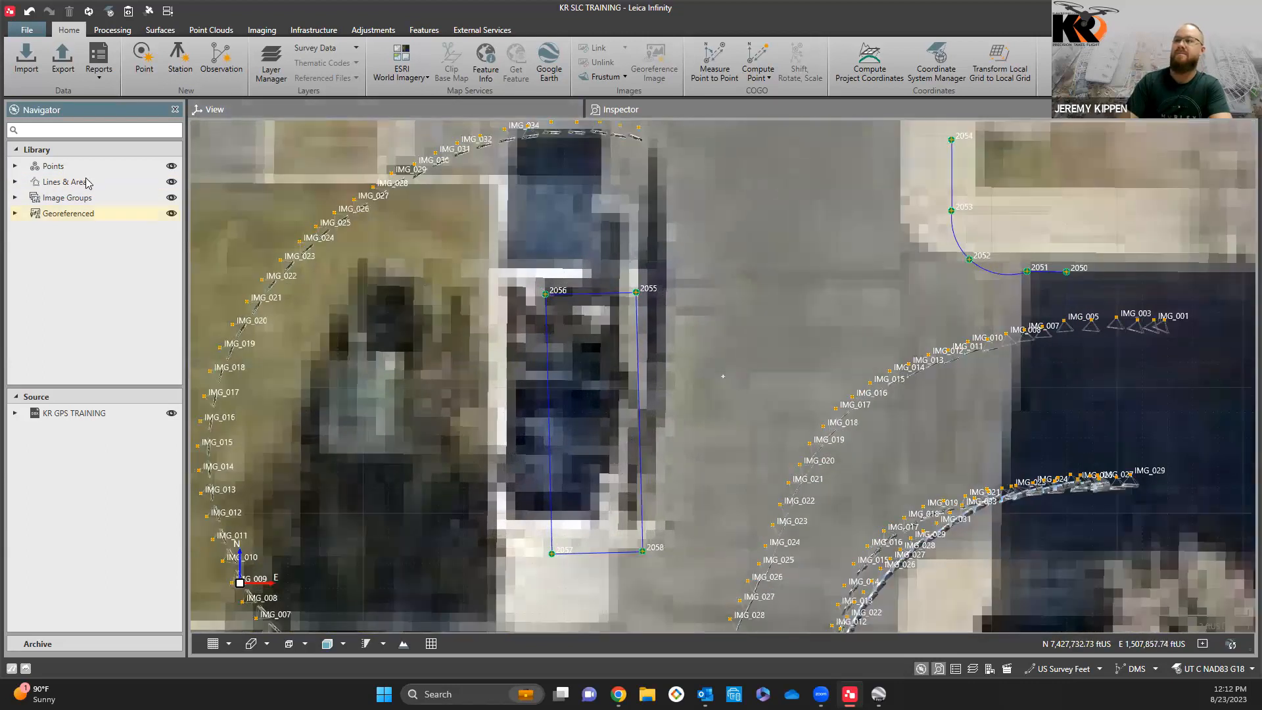
Step: Hide and redisplay the Image Groups, Georeferenced and Points library categories in turn to see what each contains
left_click(172, 199)
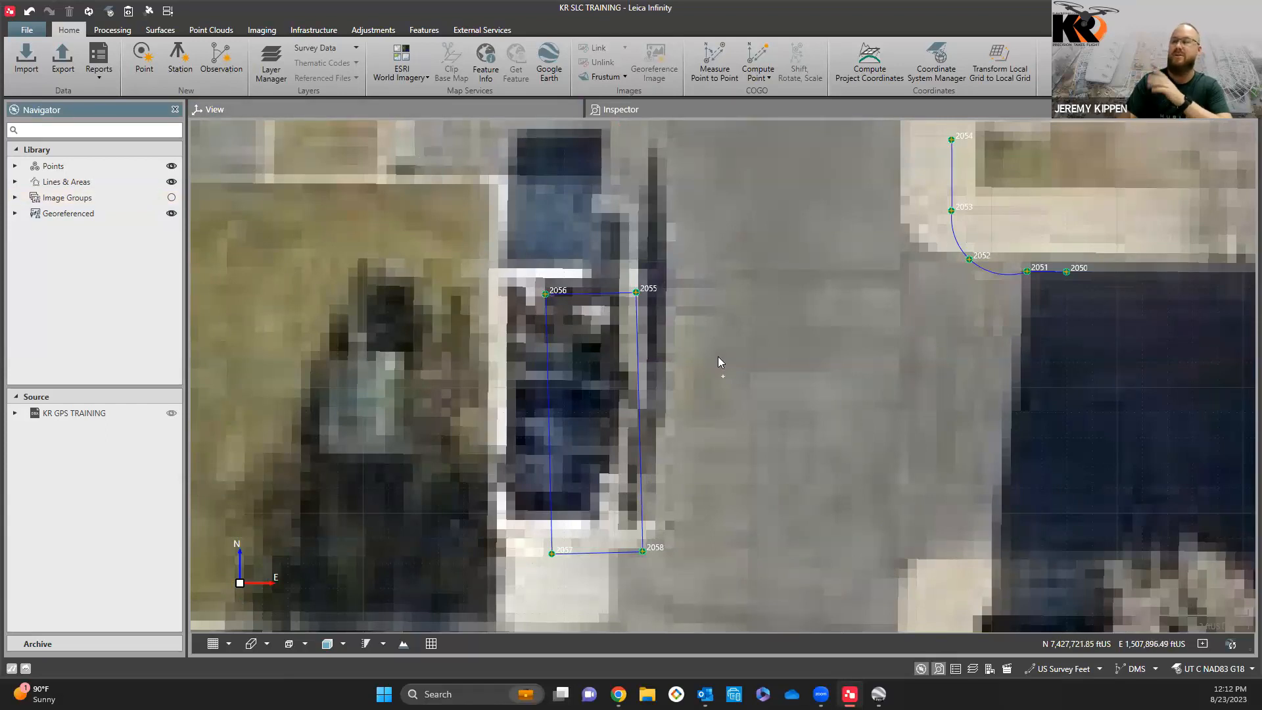
left_click(172, 197)
left_click(173, 213)
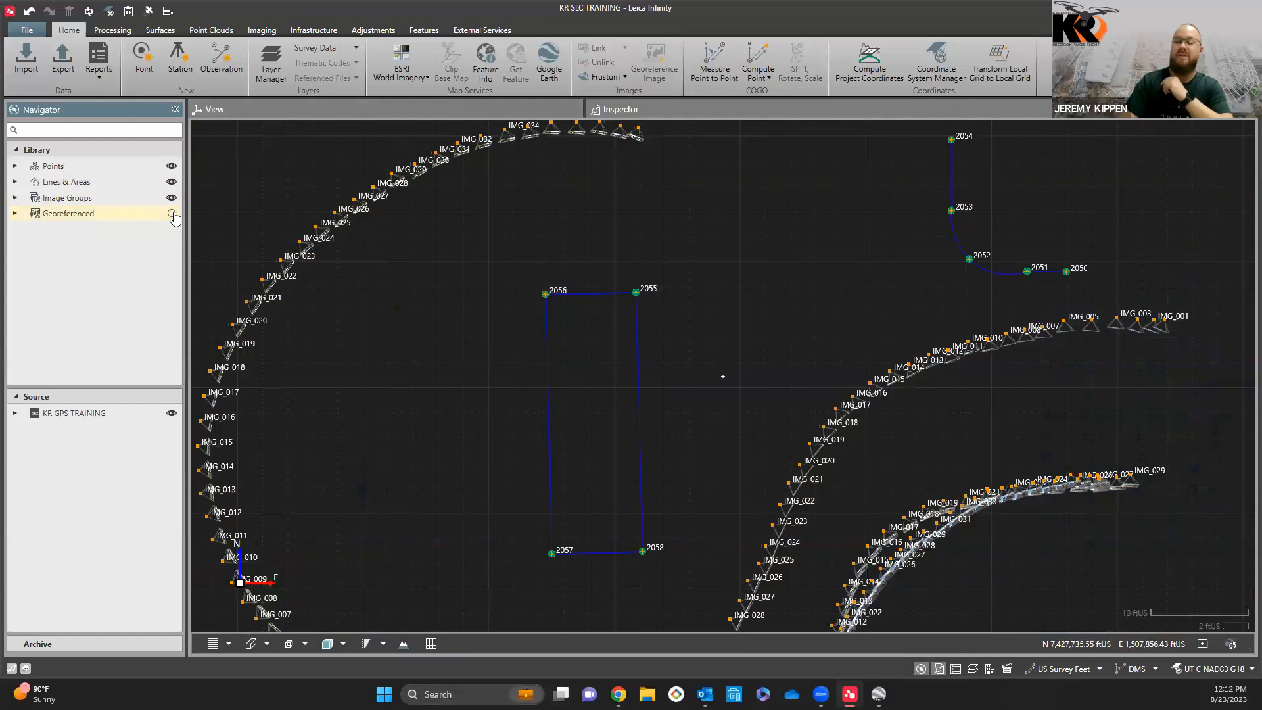
left_click(172, 213)
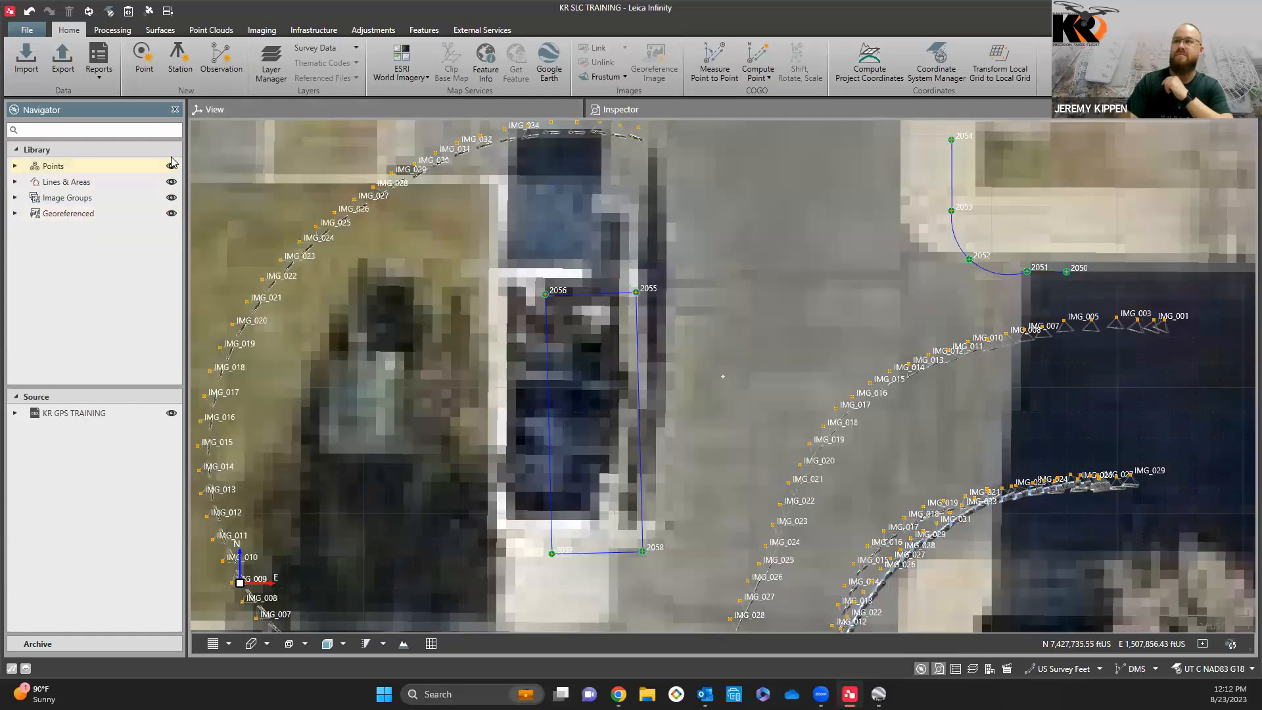
left_click(171, 167)
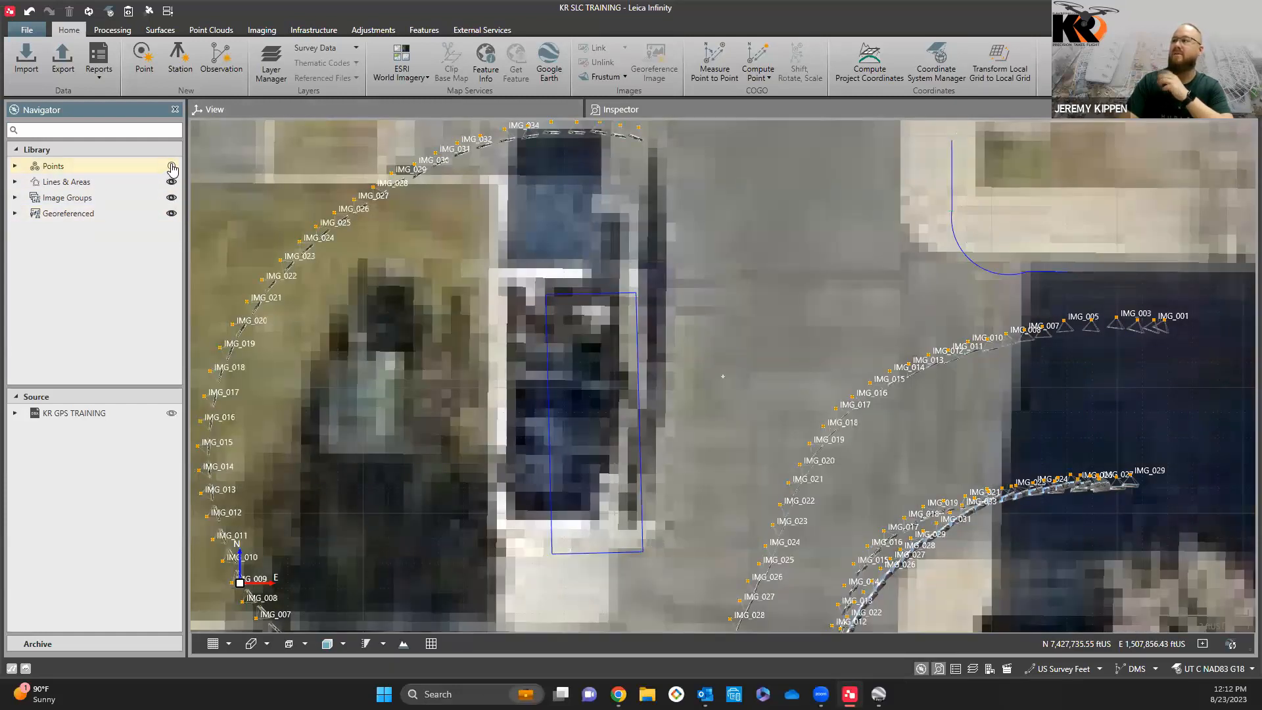
left_click(171, 167)
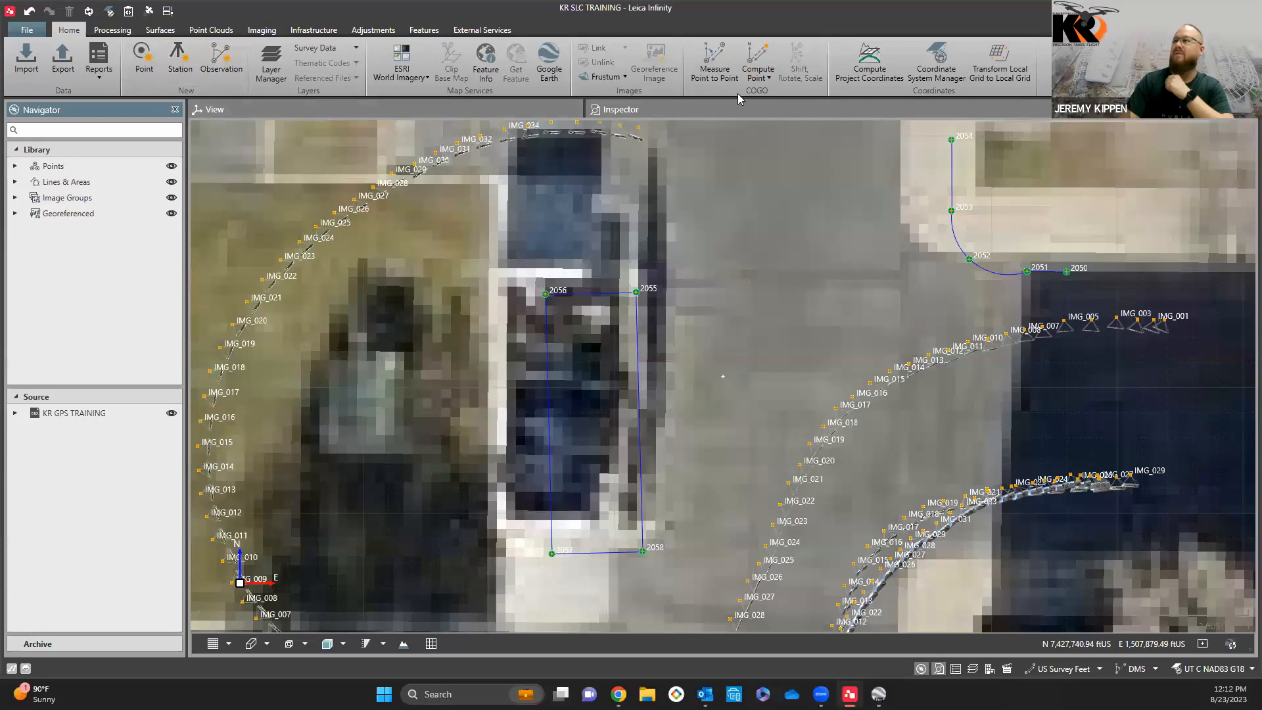
Step: Review the Inspector tables for Features, TPS, GNSS, Level and Registration, including the further columns of the GNSS observations
left_click(705, 110)
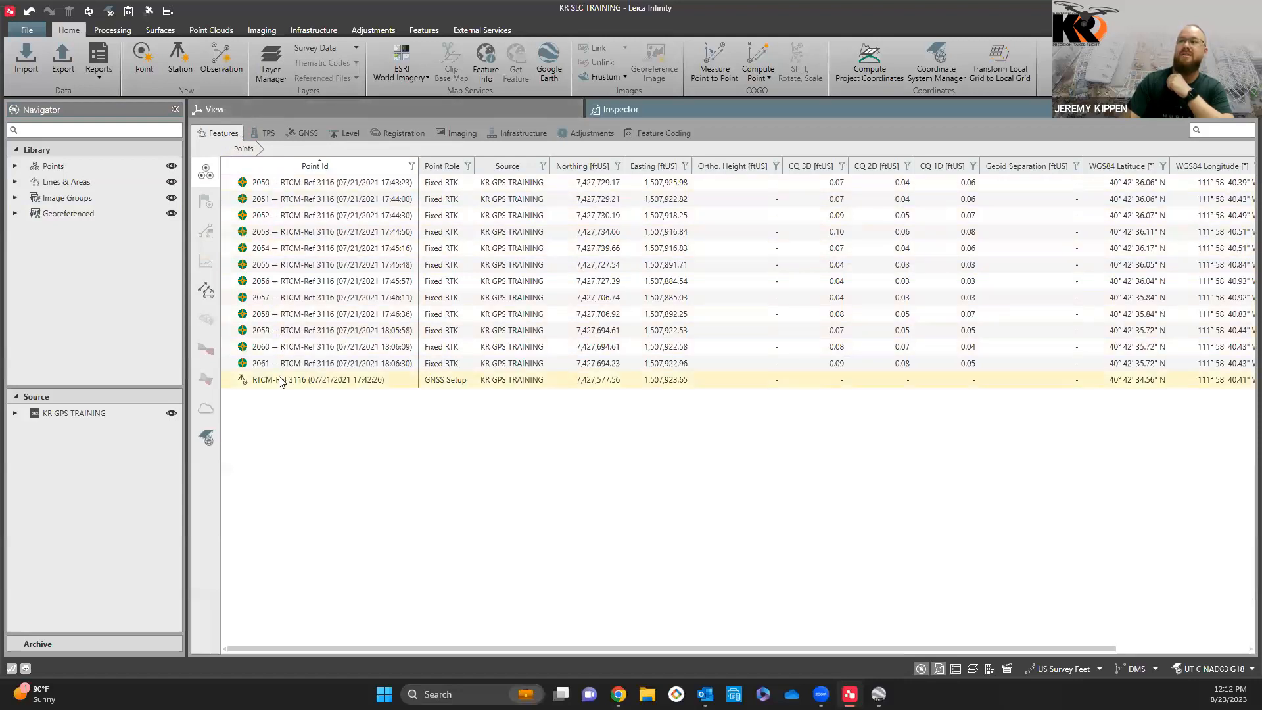
left_click(279, 130)
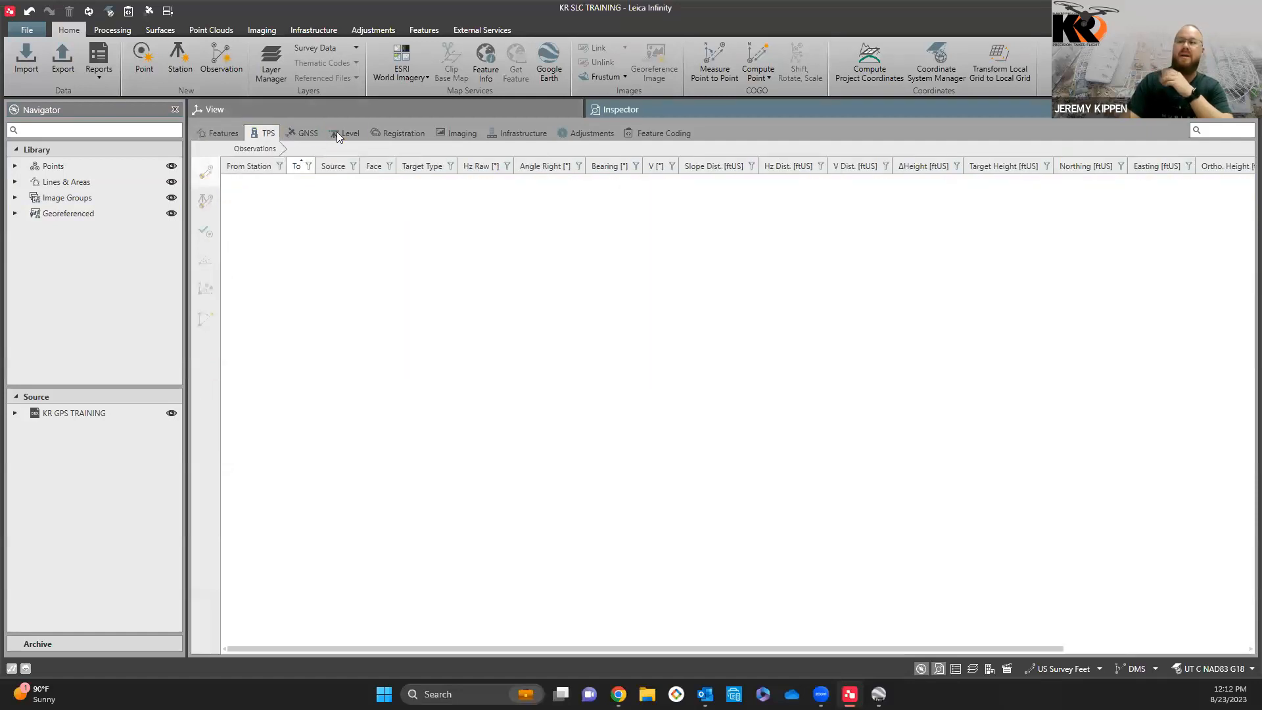
left_click(311, 135)
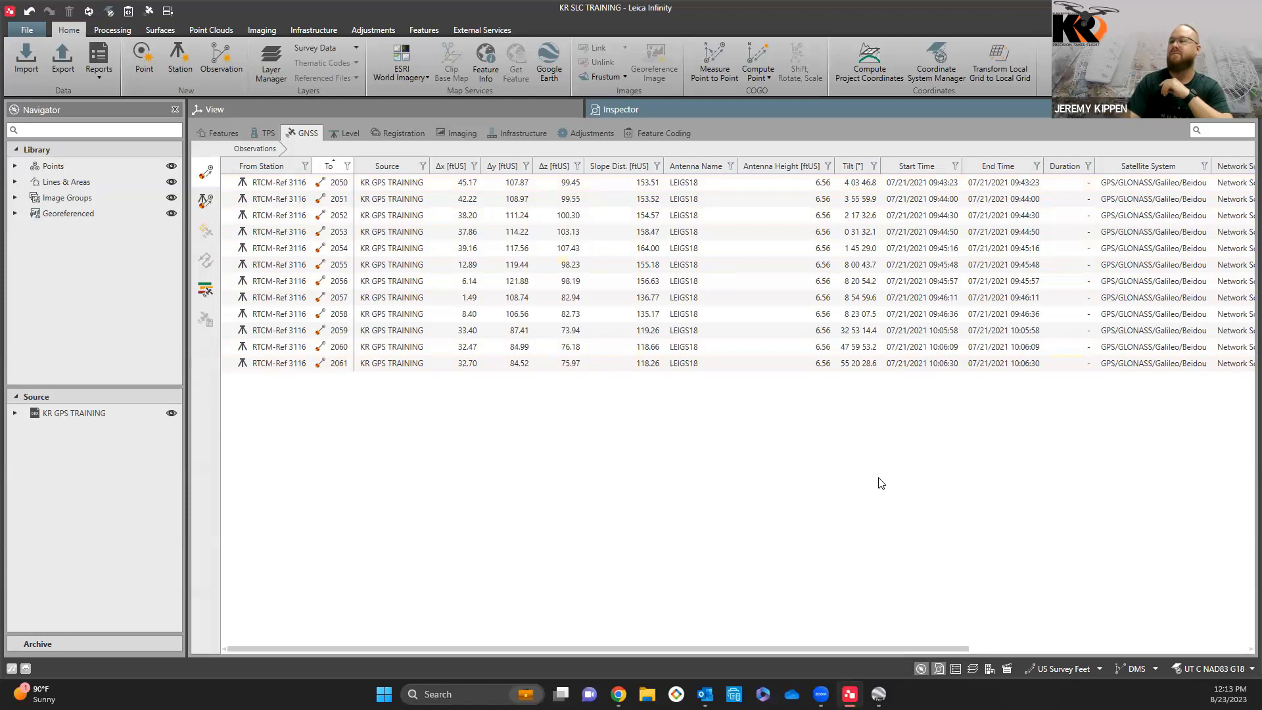
left_click_drag(926, 648, 1109, 656)
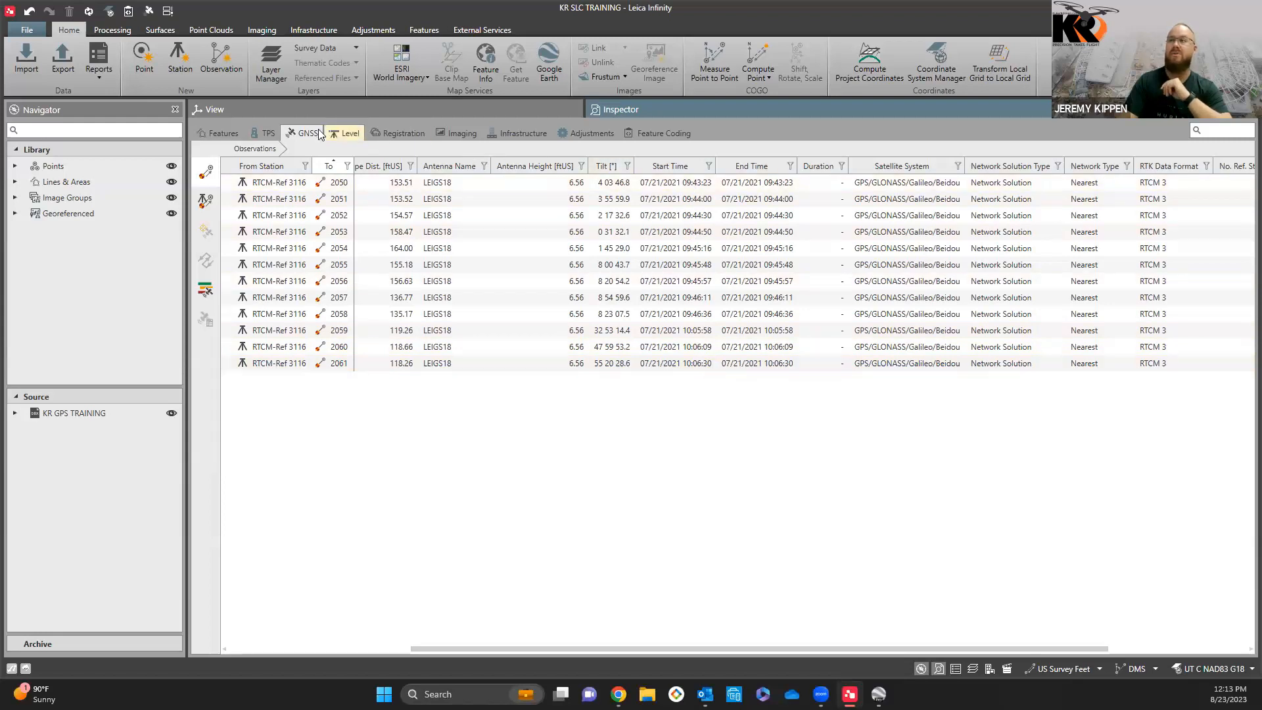
left_click(350, 135)
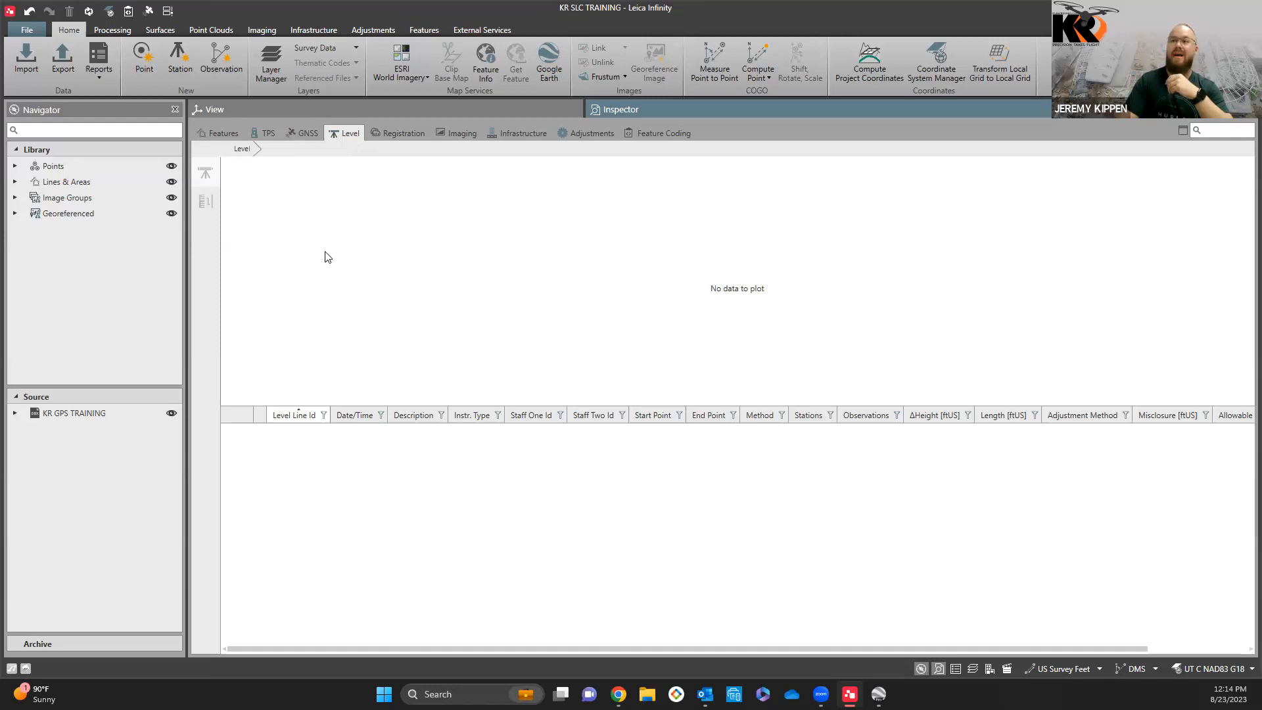
left_click(423, 132)
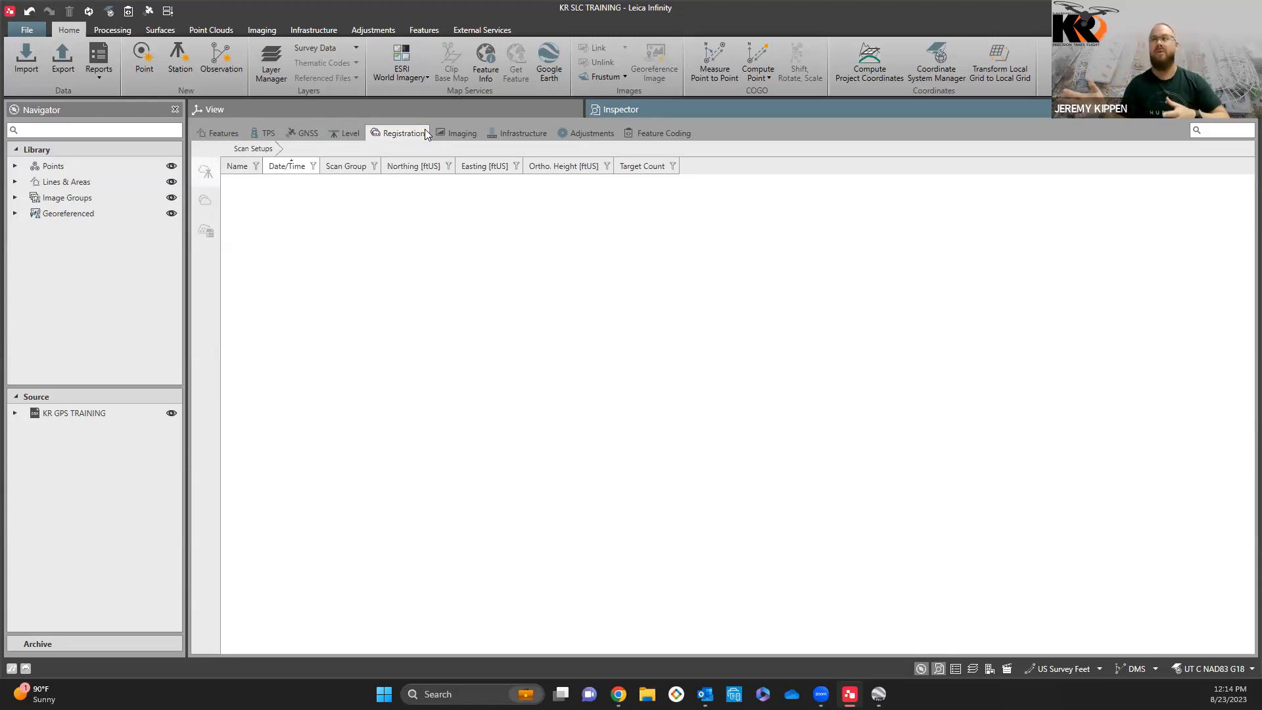
Step: Look through the imaging link categories, image groups and full image list in the Inspector, and undo the last action
left_click(470, 138)
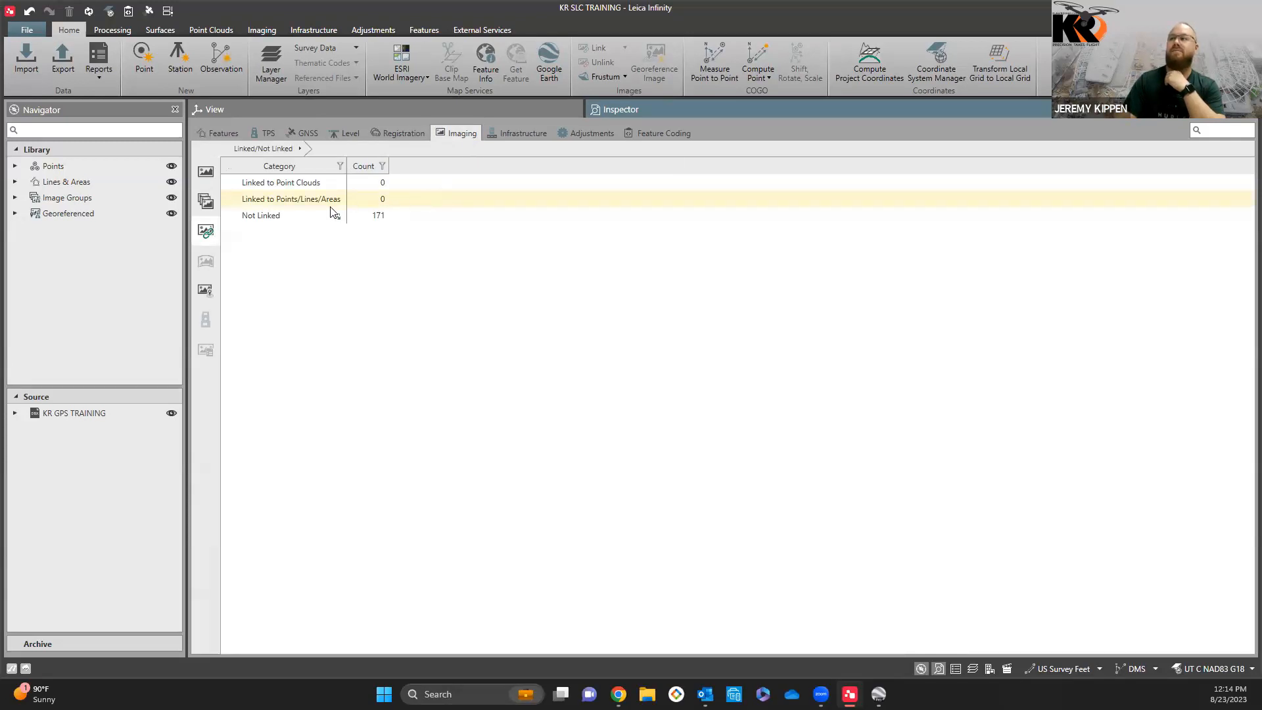
left_click(206, 201)
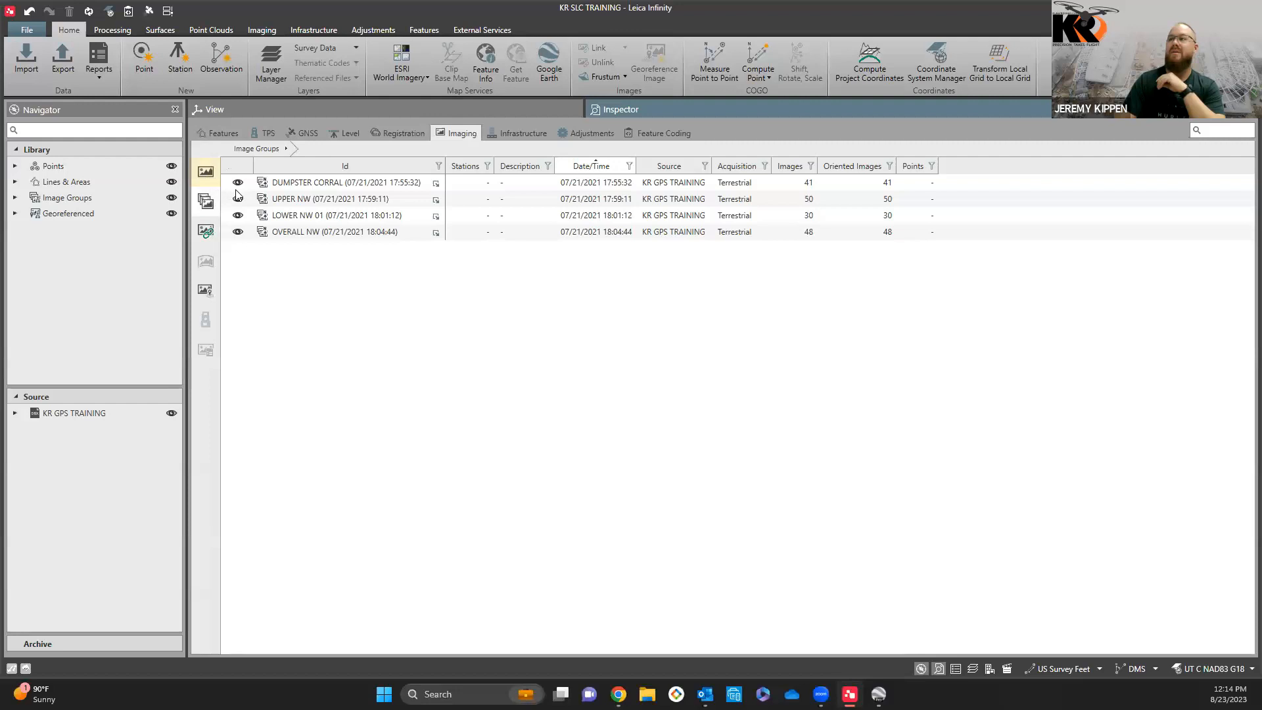
double_click(388, 187)
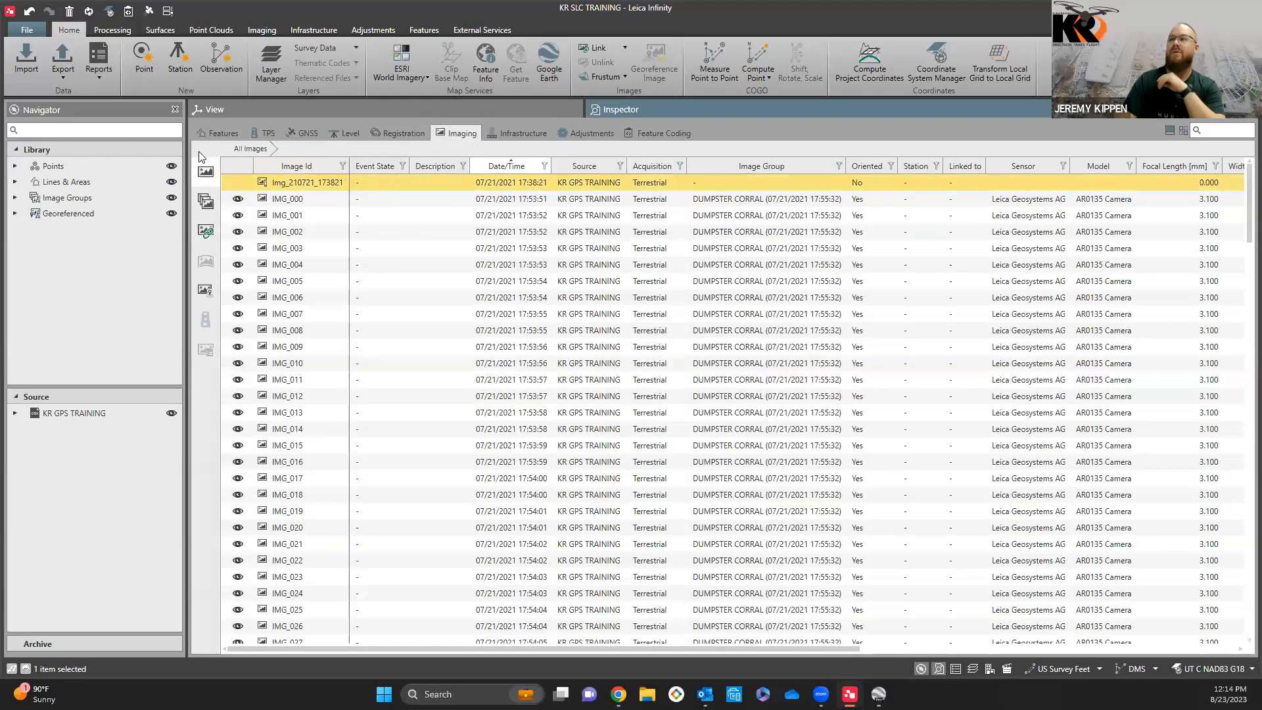
left_click(29, 10)
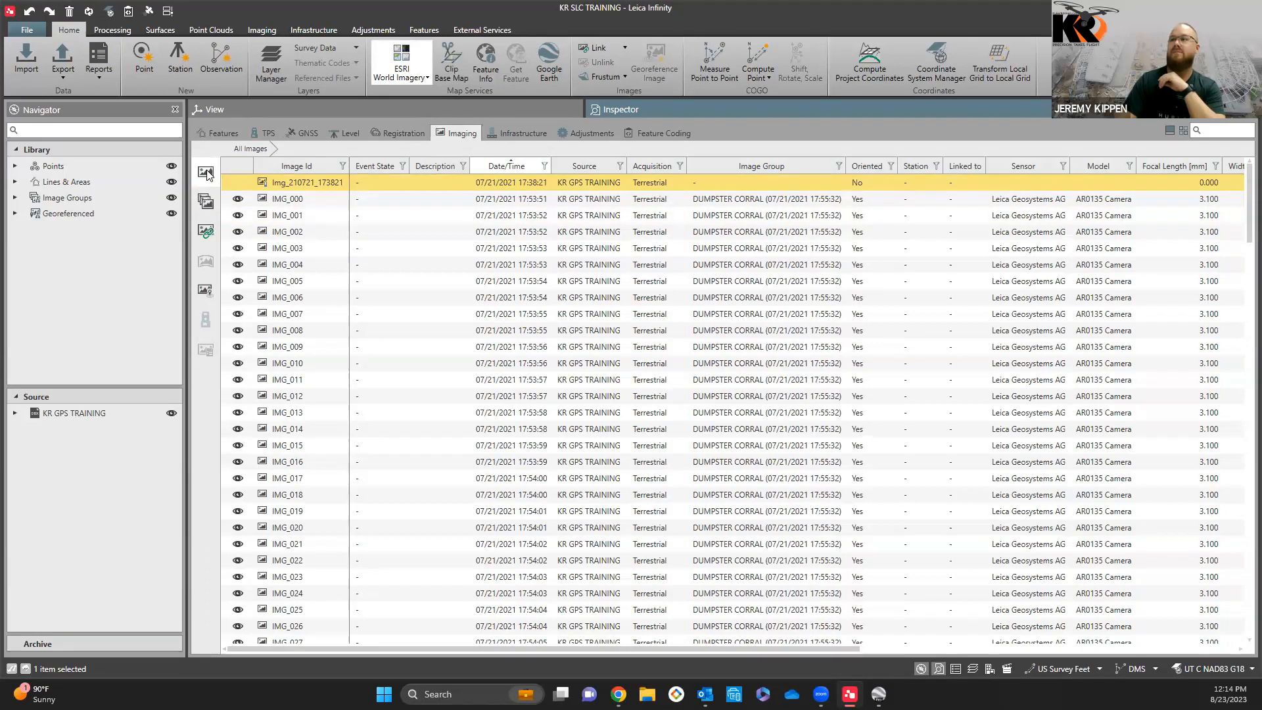
Step: Open the DUMPSTER CORRAL image group to see its contents, and return to the list of image groups
left_click(206, 203)
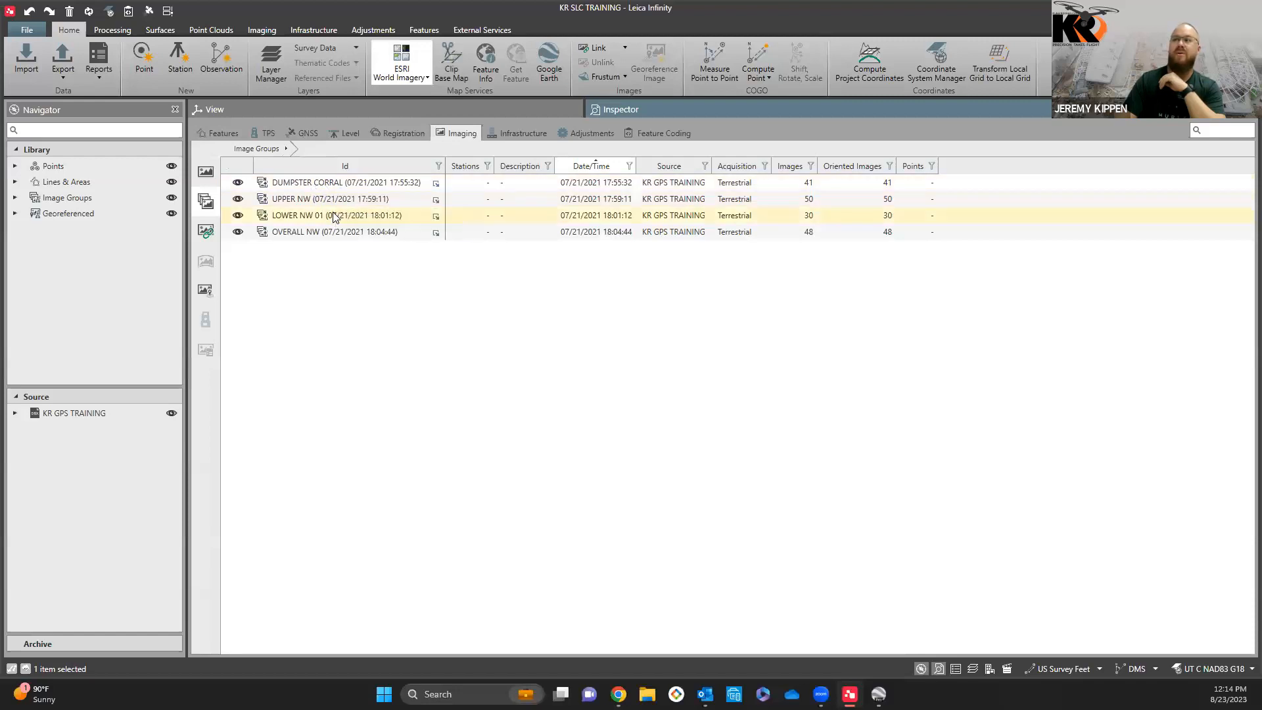
left_click(298, 186)
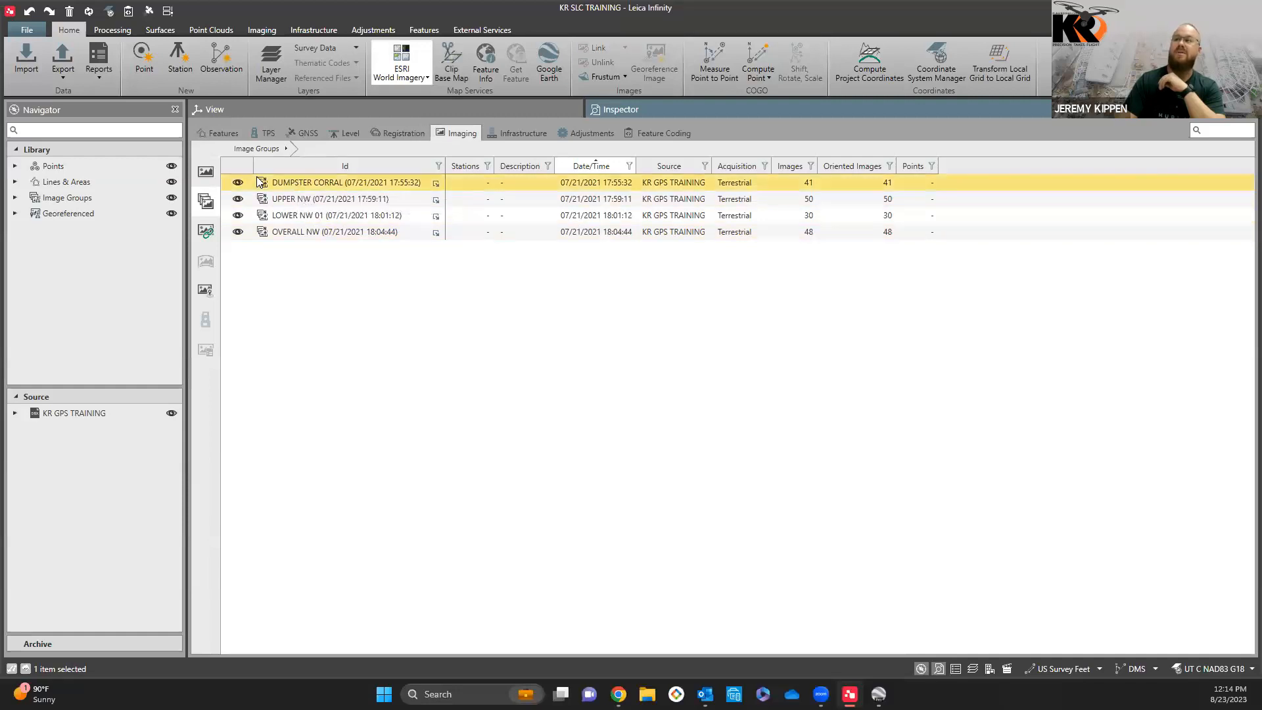
double_click(306, 187)
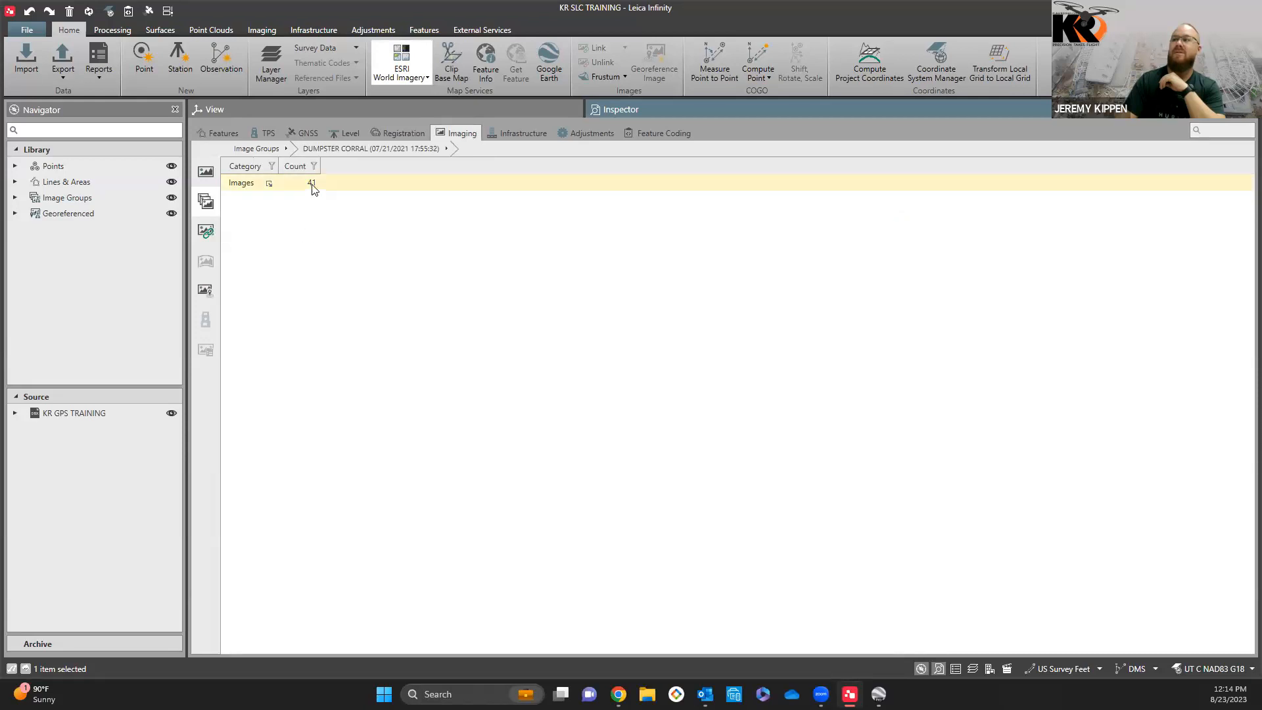
left_click(277, 149)
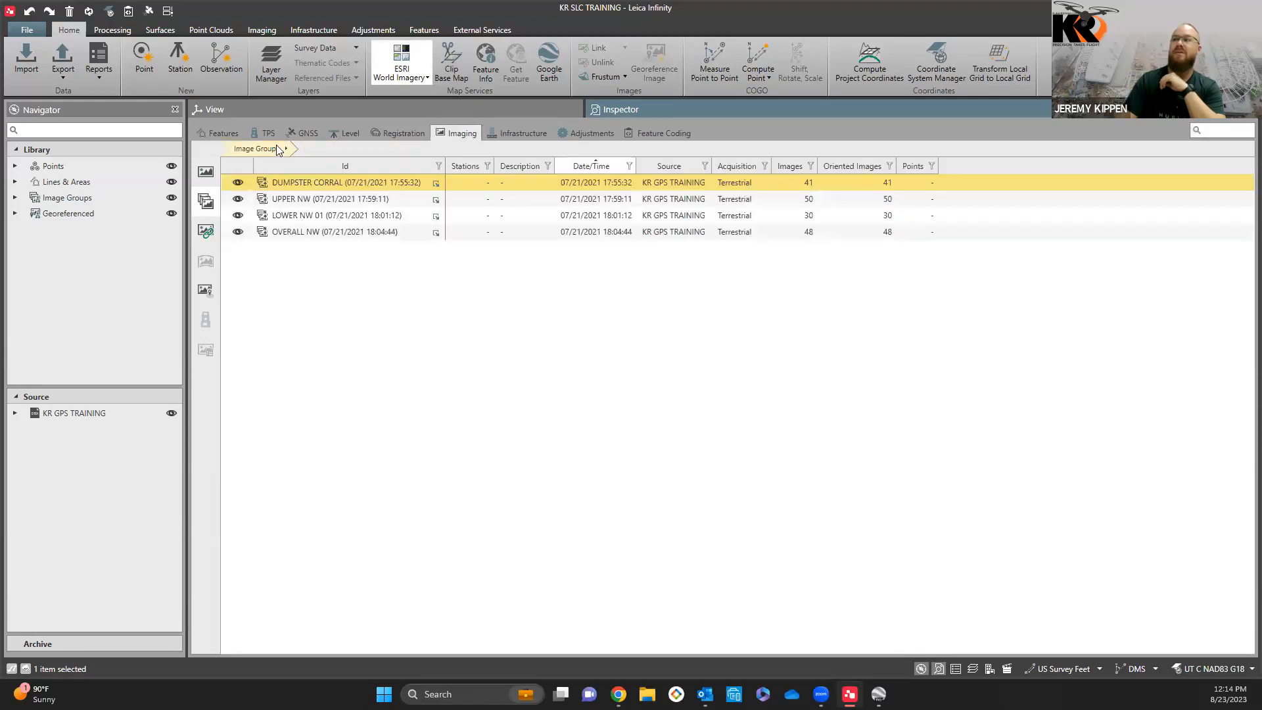
Step: Browse the full image list to review each photo's capture time, image group, orientation status and sensor
left_click(209, 172)
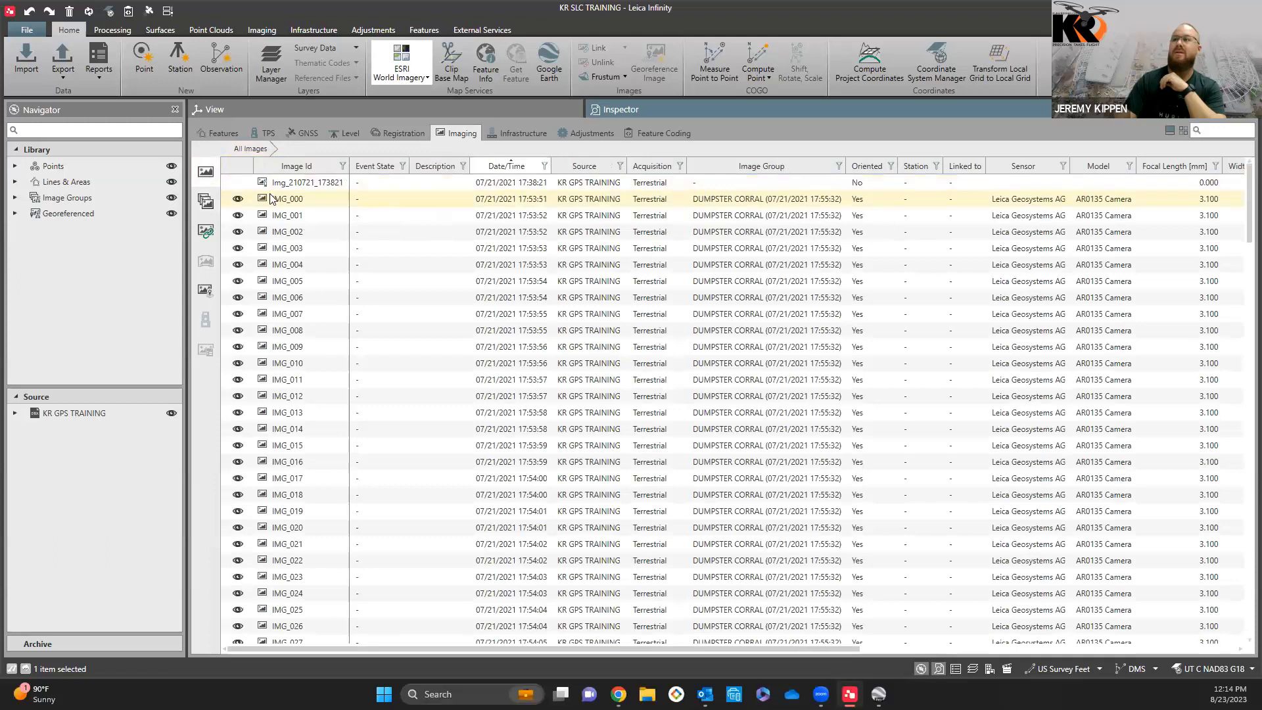
scroll(306, 215, "down", 1)
scroll(307, 217, "up", 1)
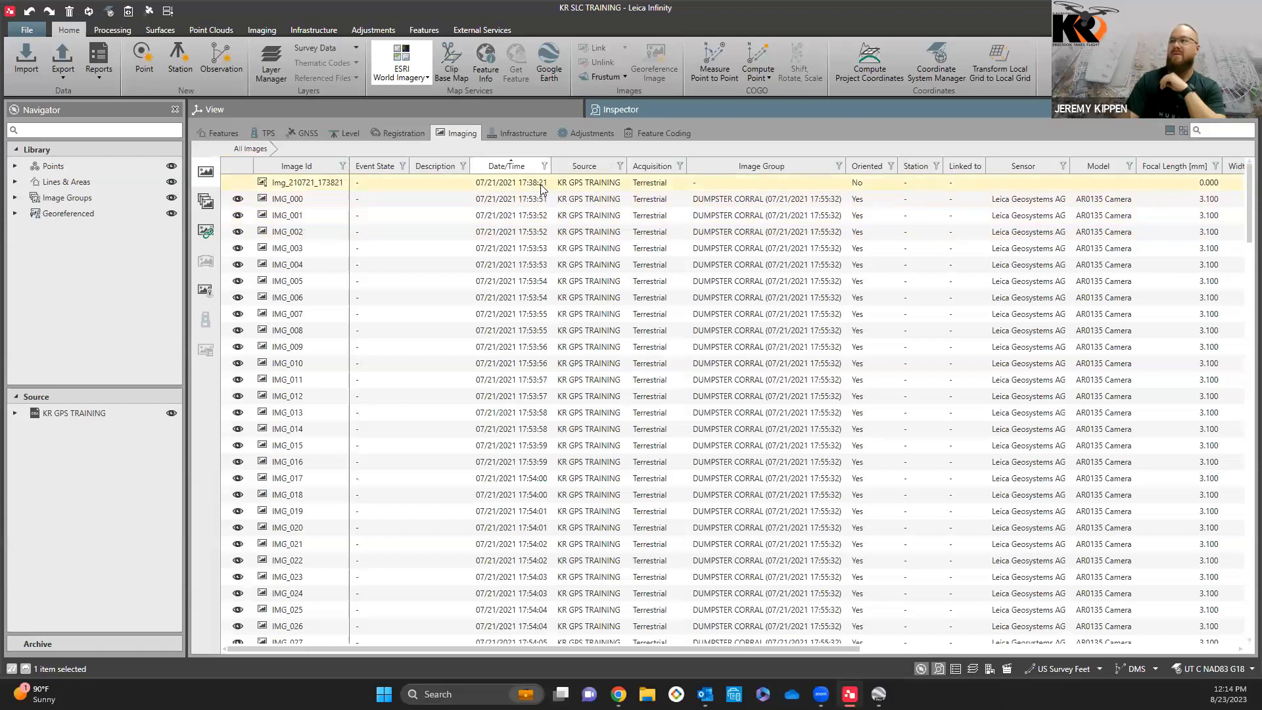
scroll(533, 302, "down", 9)
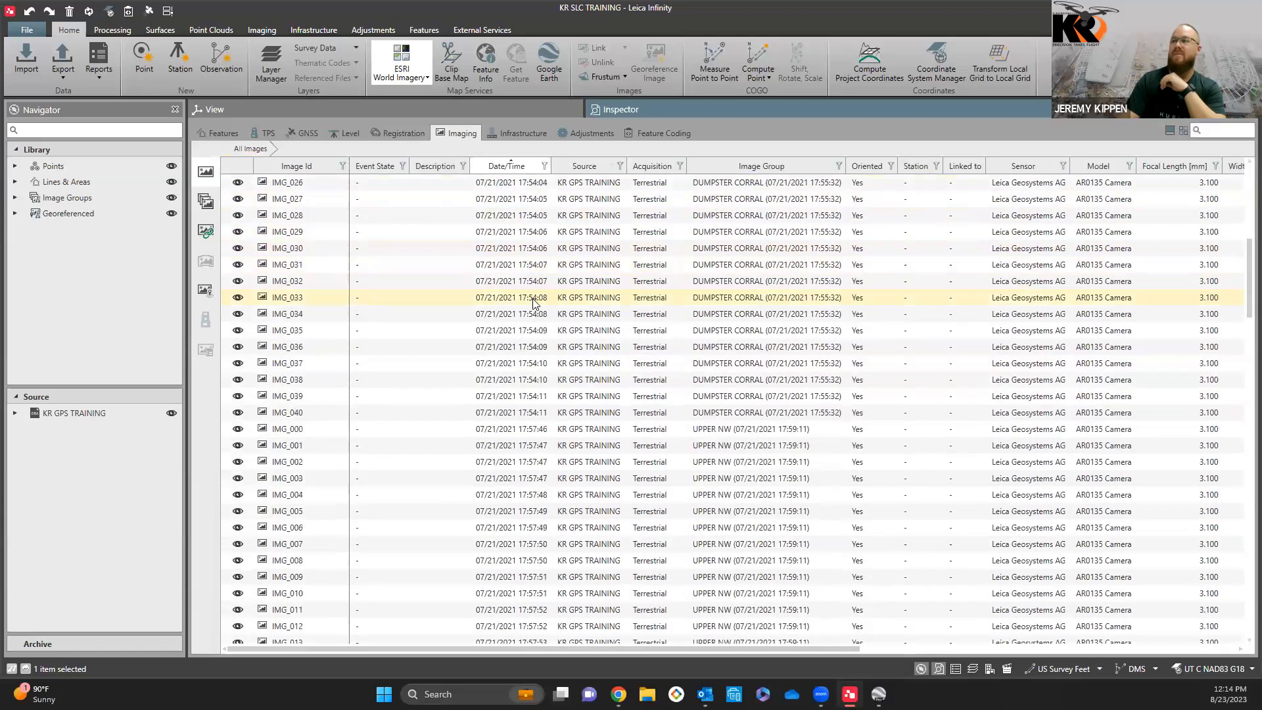
scroll(535, 312, "down", 4)
scroll(553, 284, "up", 2)
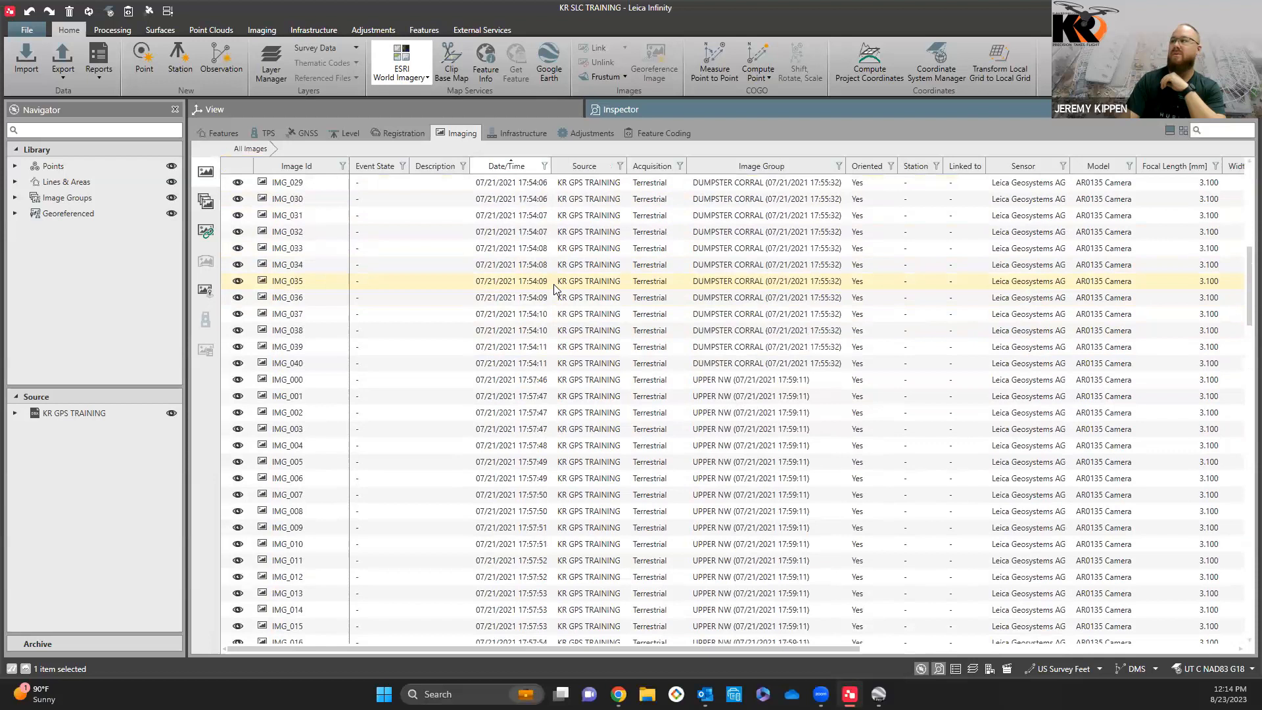
scroll(554, 284, "down", 9)
scroll(554, 285, "down", 10)
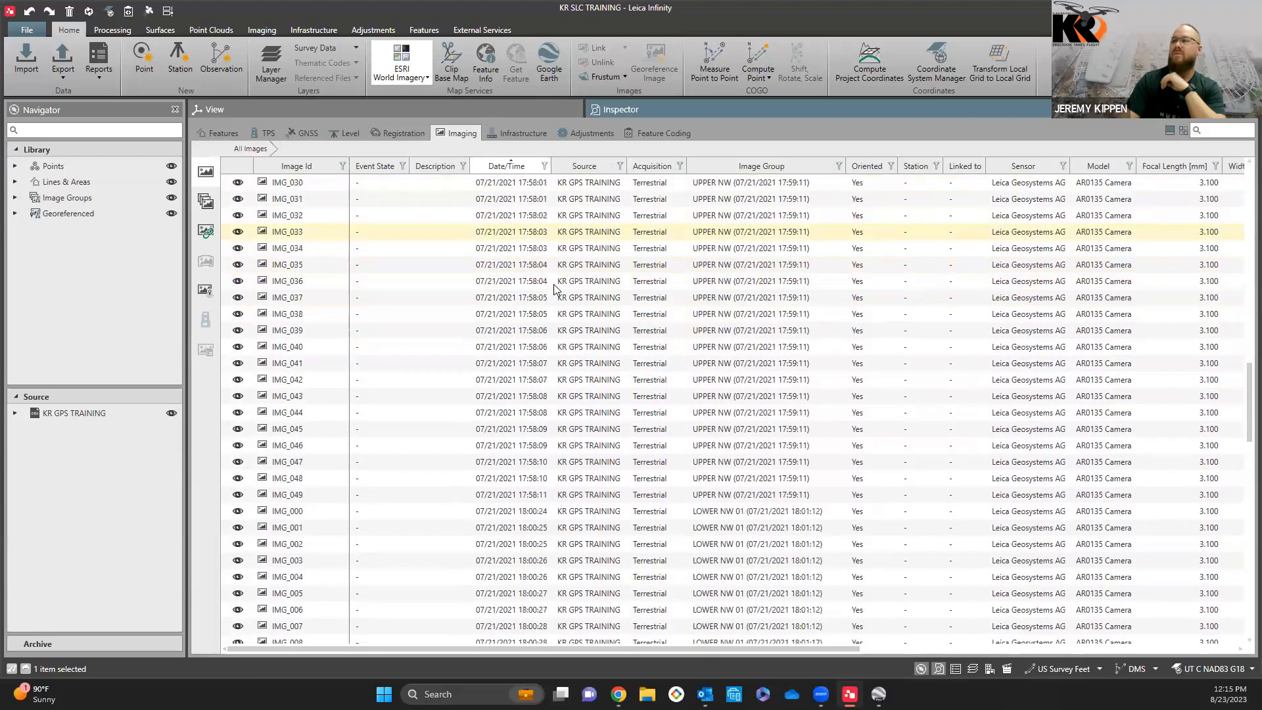
scroll(553, 284, "up", 4)
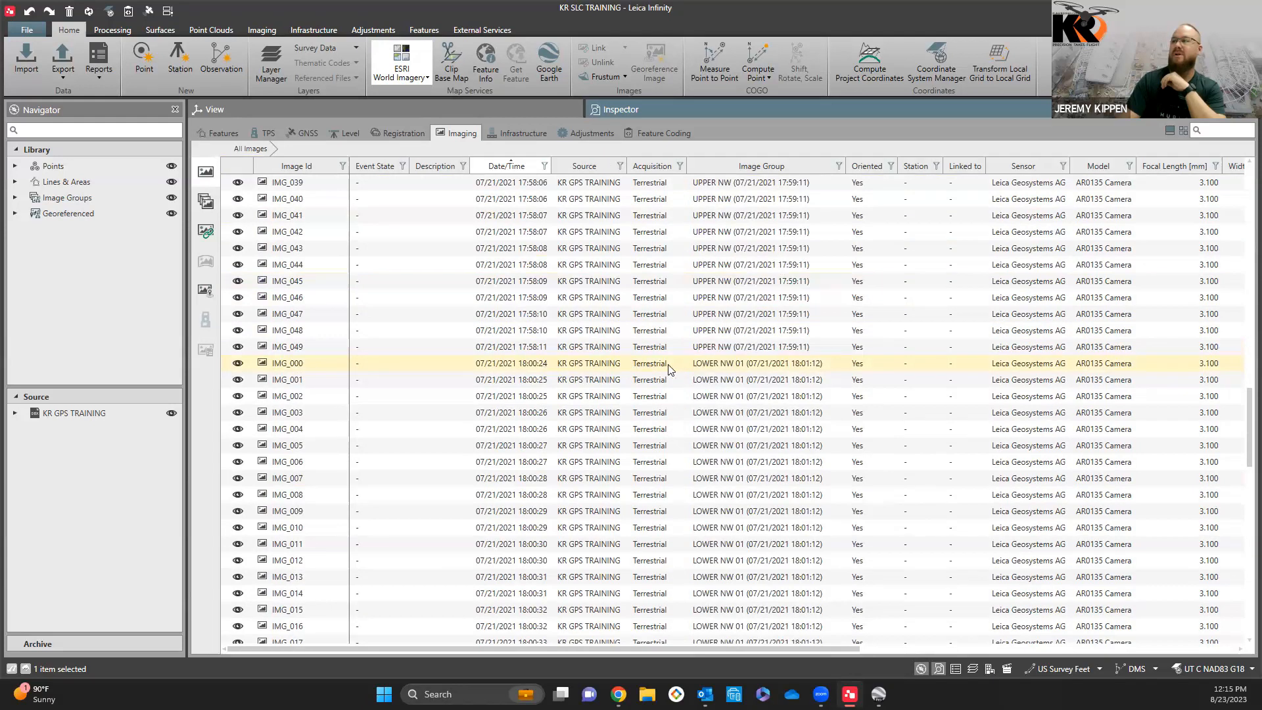
scroll(631, 361, "up", 15)
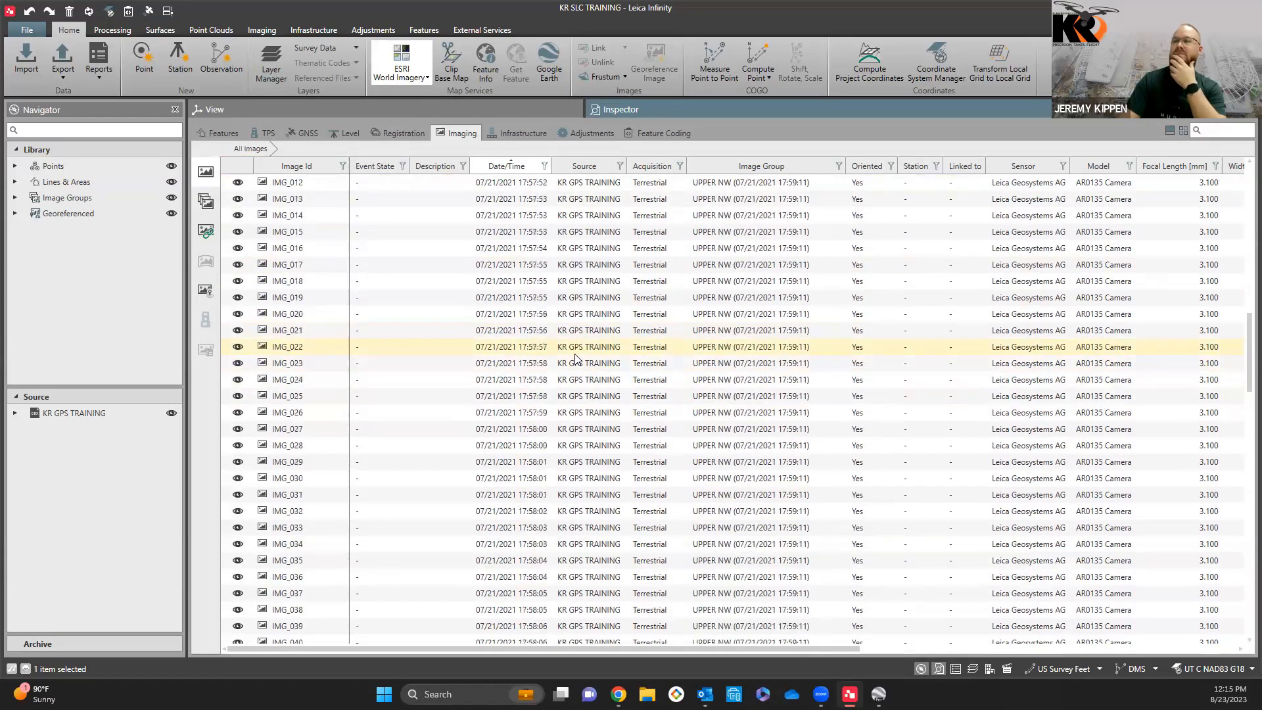
Step: Check the Infrastructure and Adjustments tables, toggling the use of GNSS observations and leaving it enabled
left_click(514, 137)
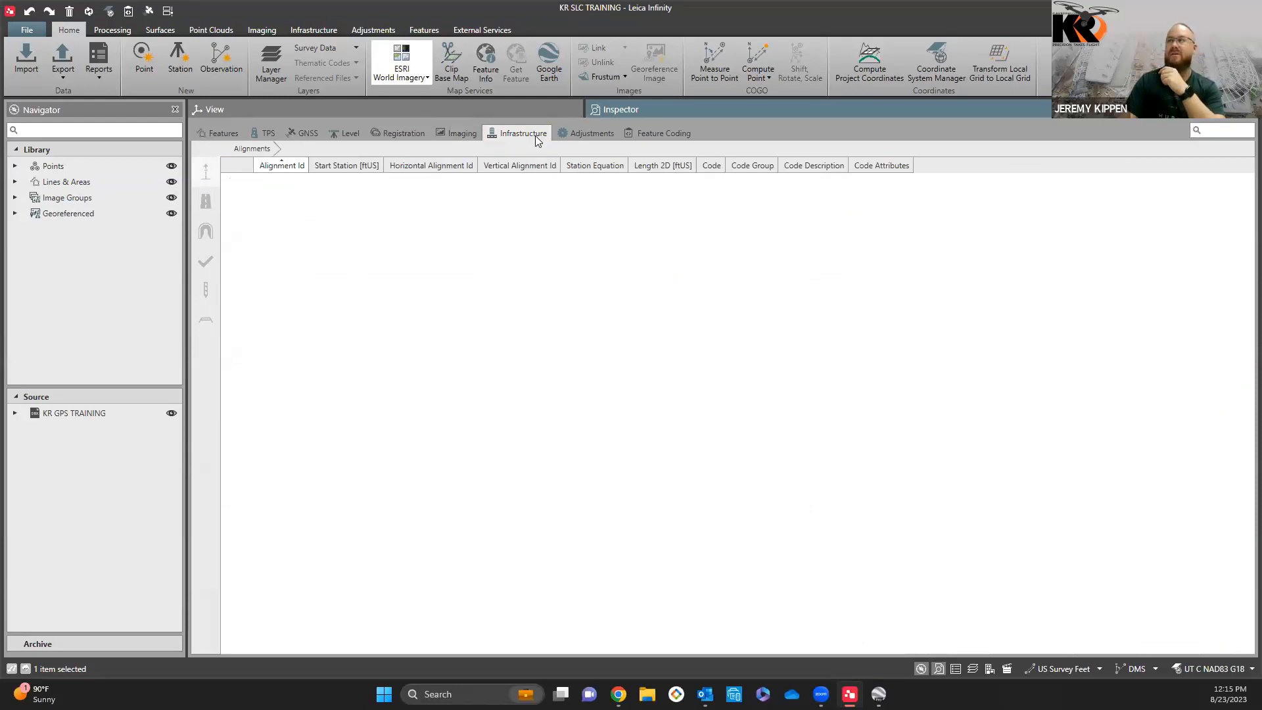
left_click(591, 136)
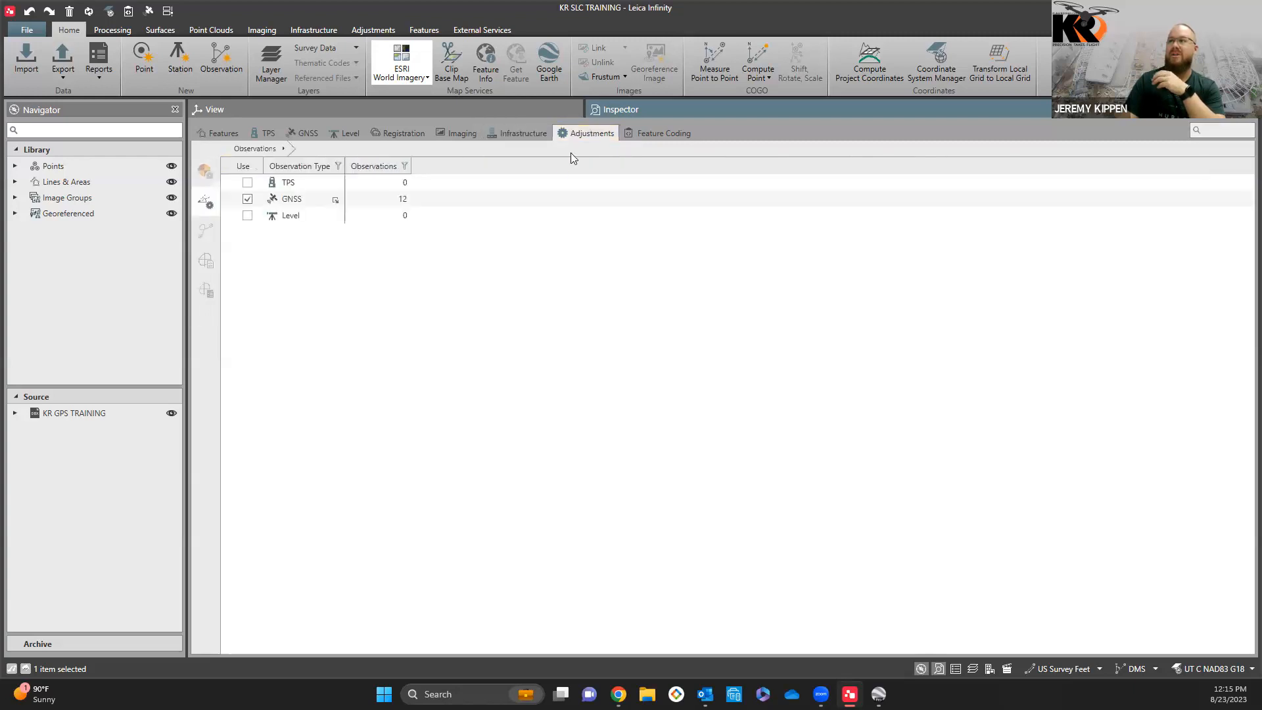
left_click(247, 201)
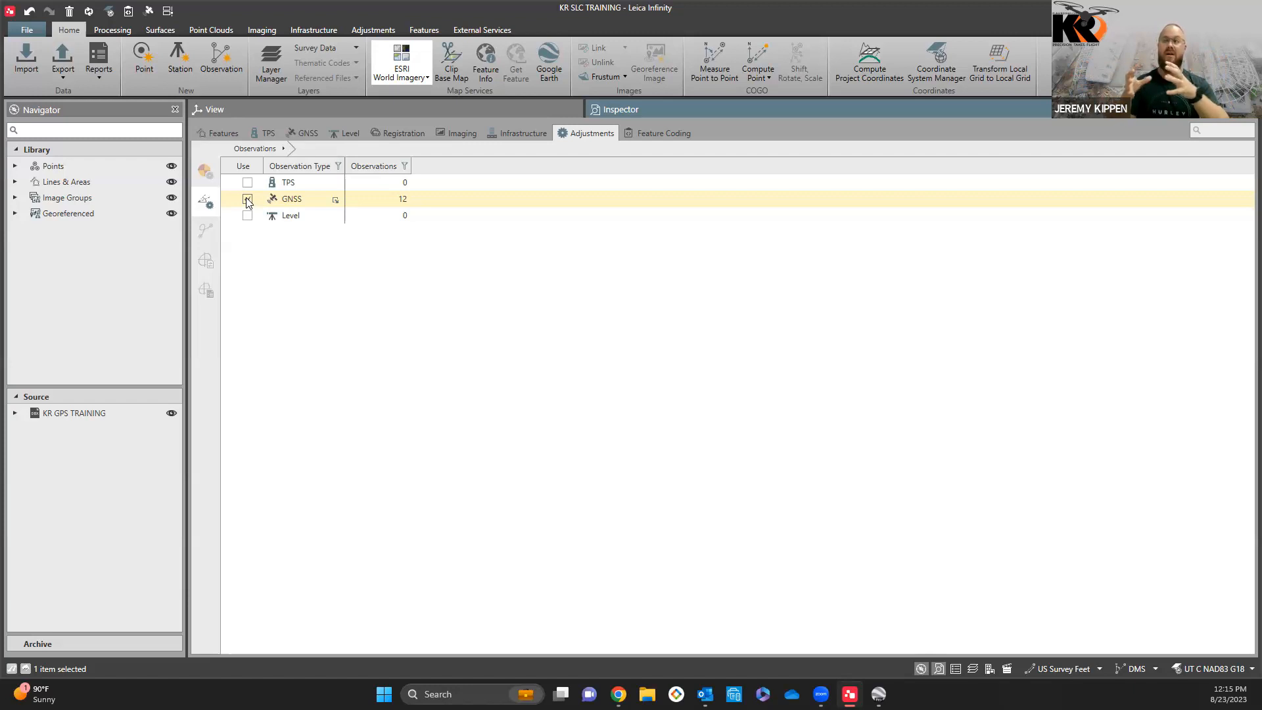
left_click(247, 199)
Step: Return to the map view by way of the points table, and look over the Import dialog and the export choices
left_click(204, 133)
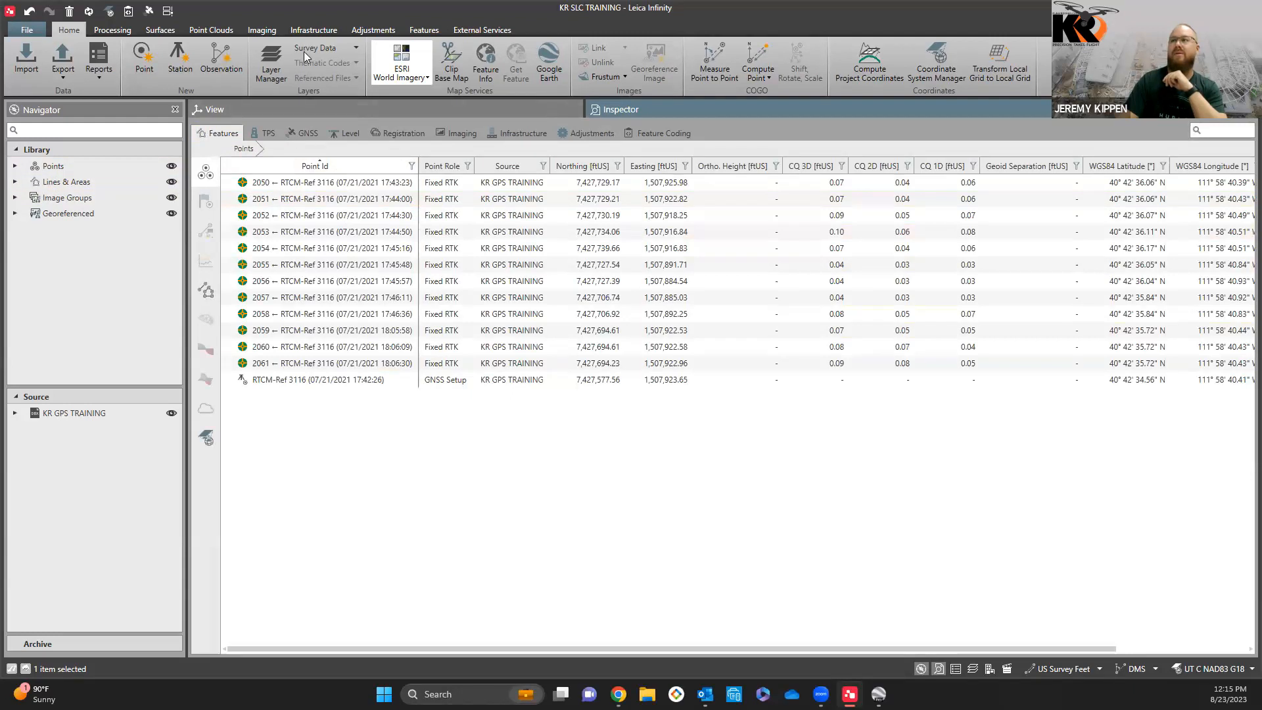
left_click(237, 108)
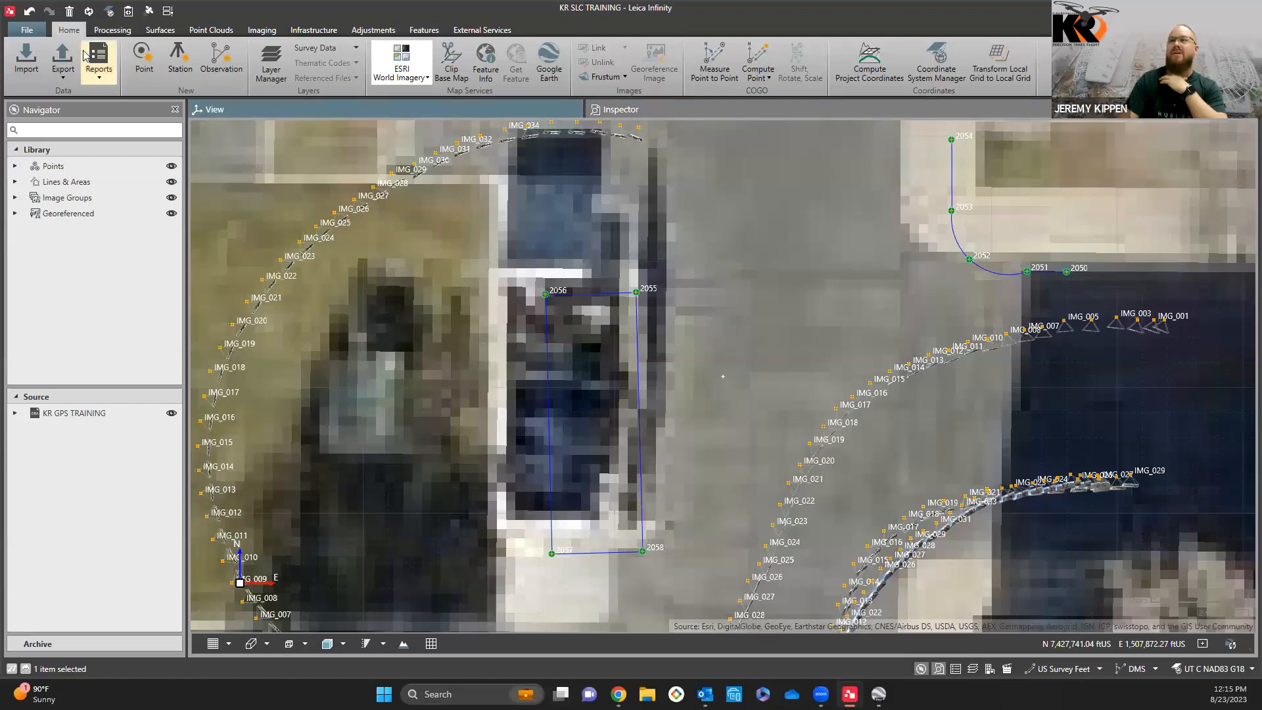
left_click(26, 59)
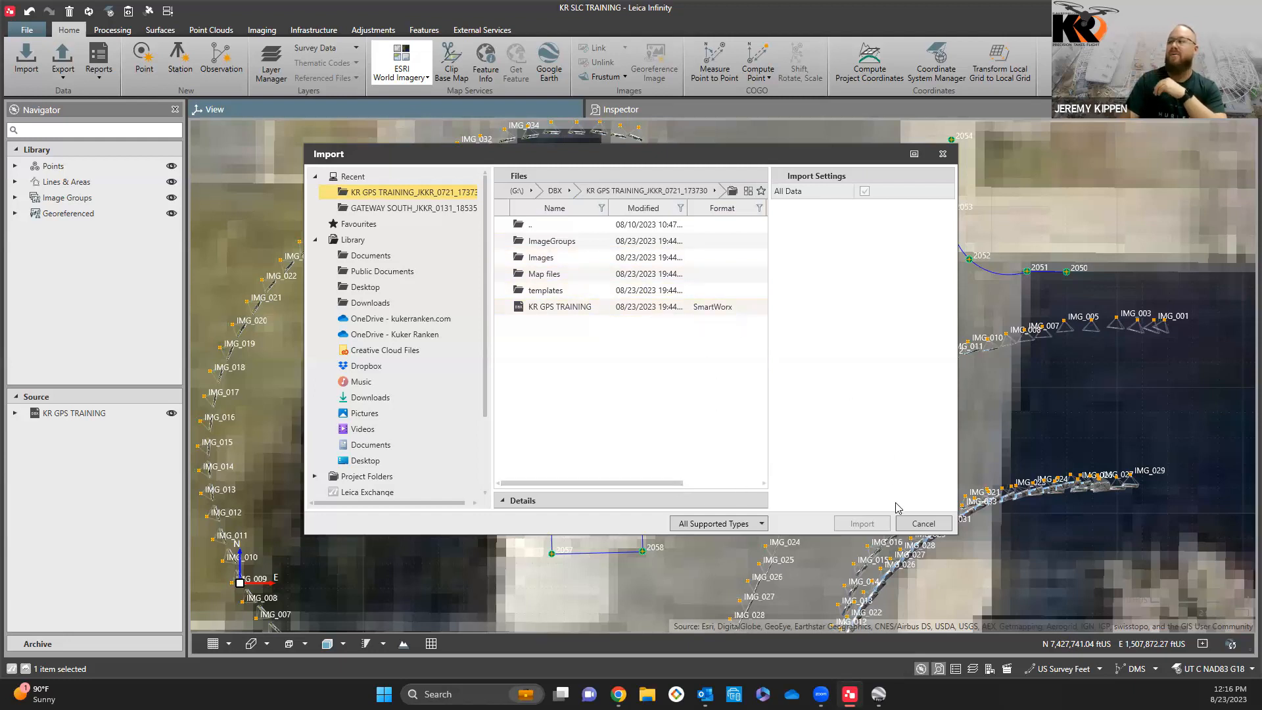
left_click(924, 524)
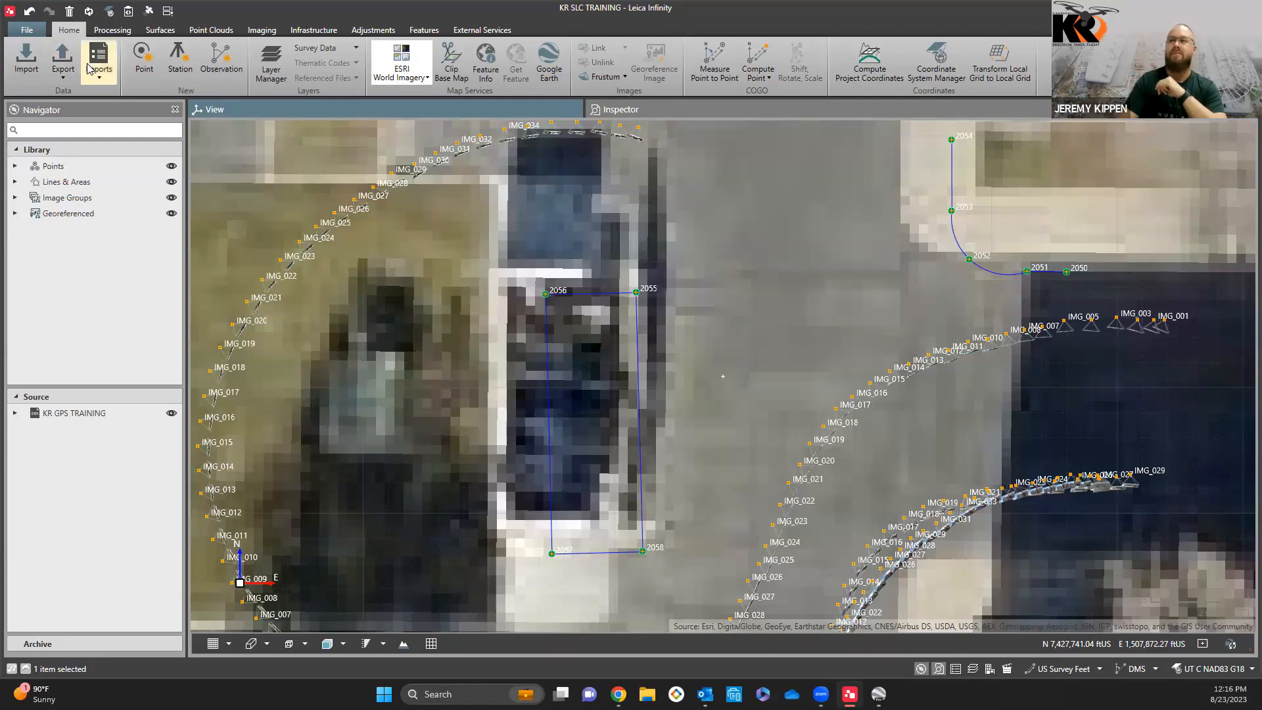
left_click(63, 74)
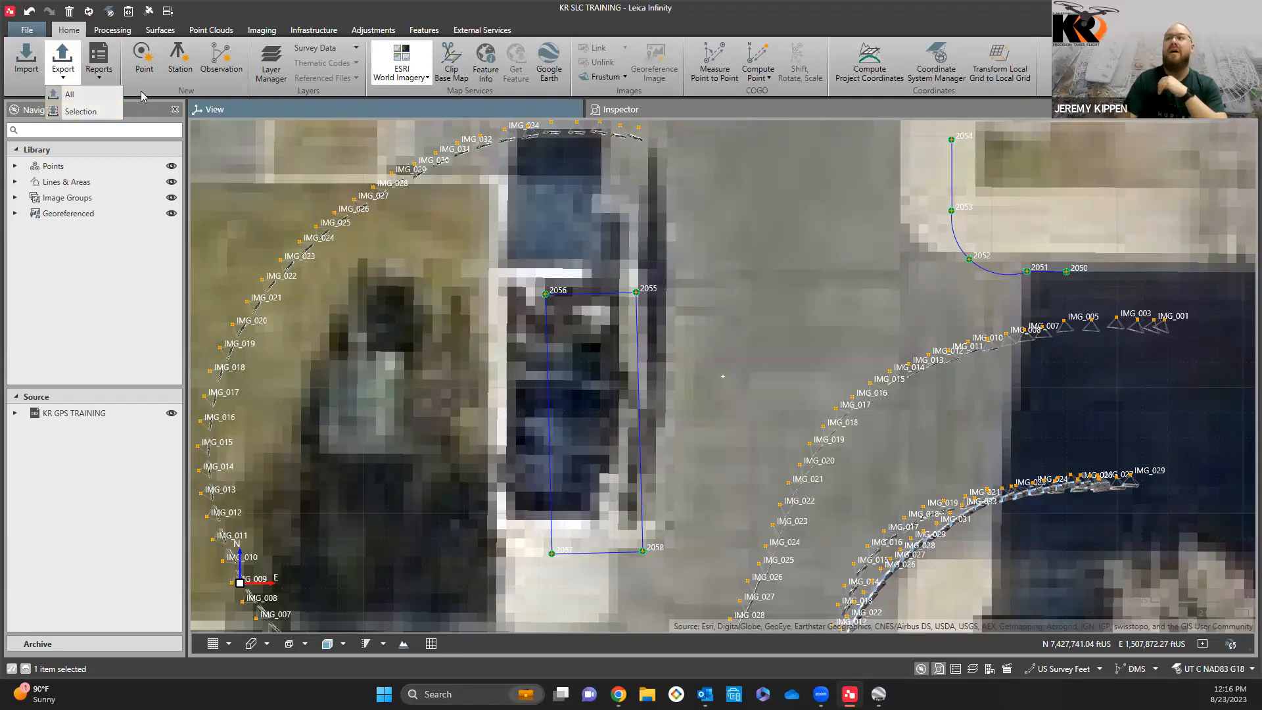
Step: Generate the Points History Report in an enlarged window and review its point summary, leaving the report header image unchanged
left_click(100, 74)
left_click(100, 74)
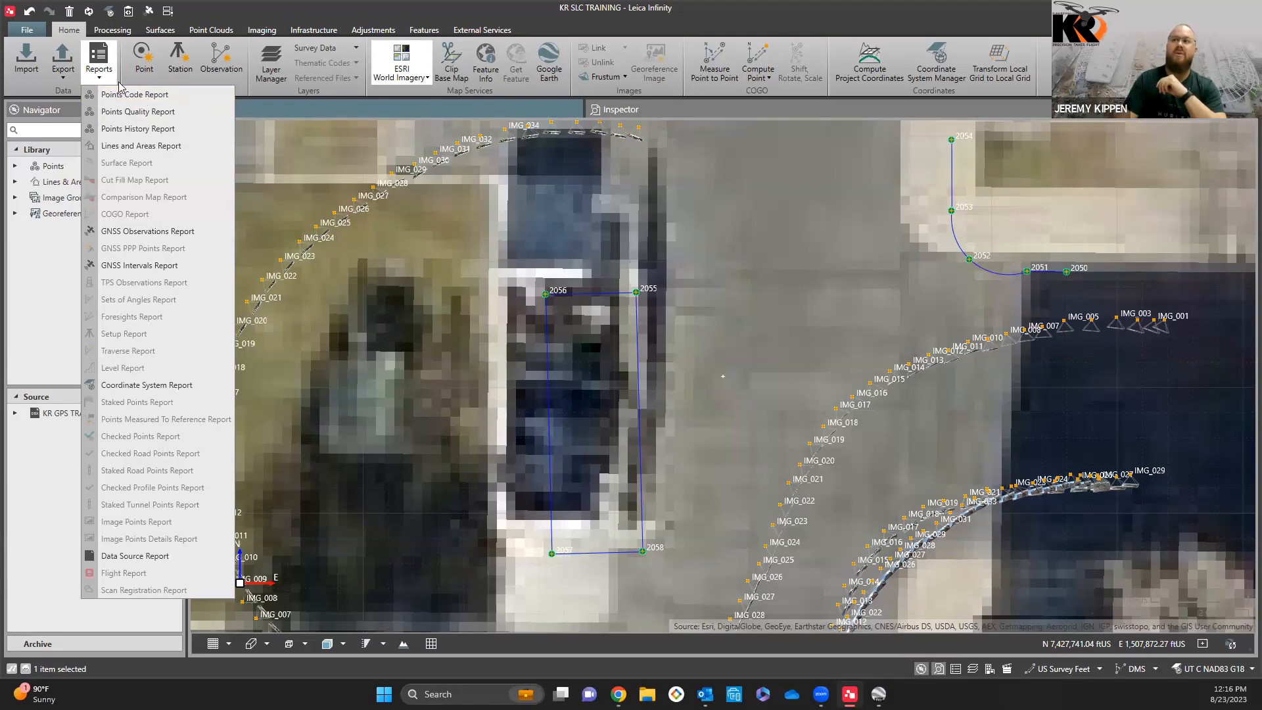
left_click(155, 131)
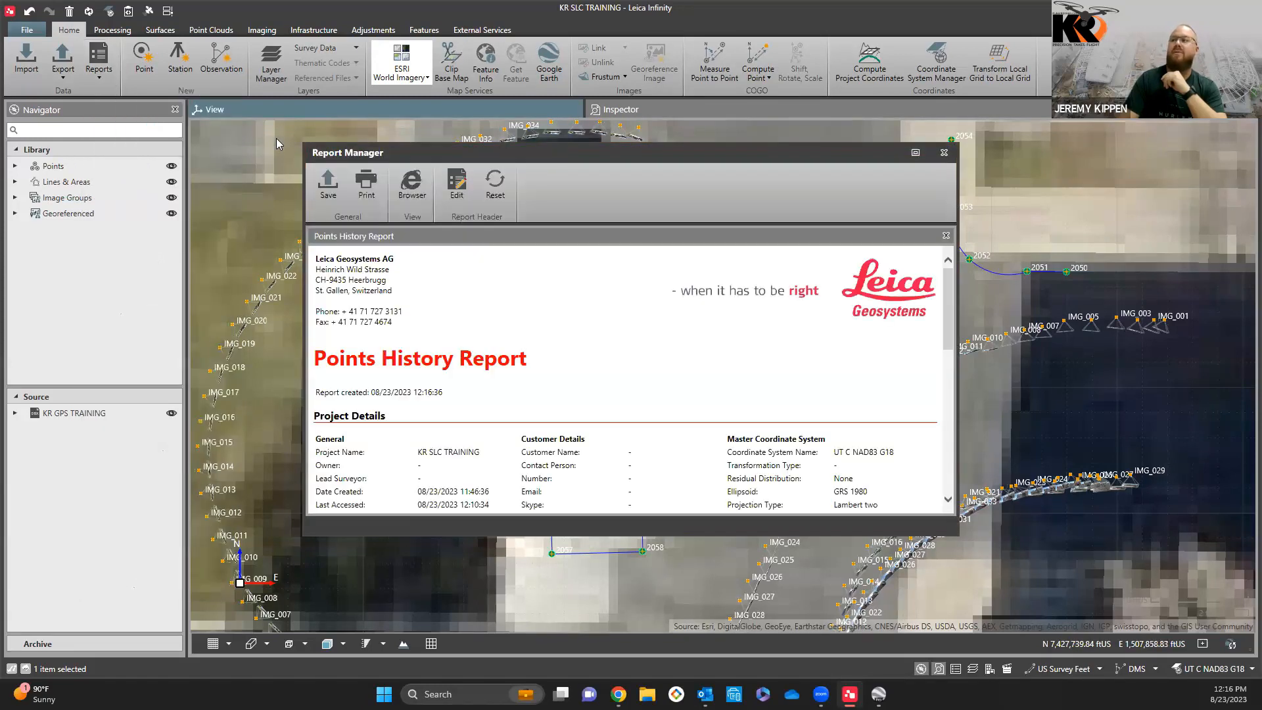
left_click(916, 152)
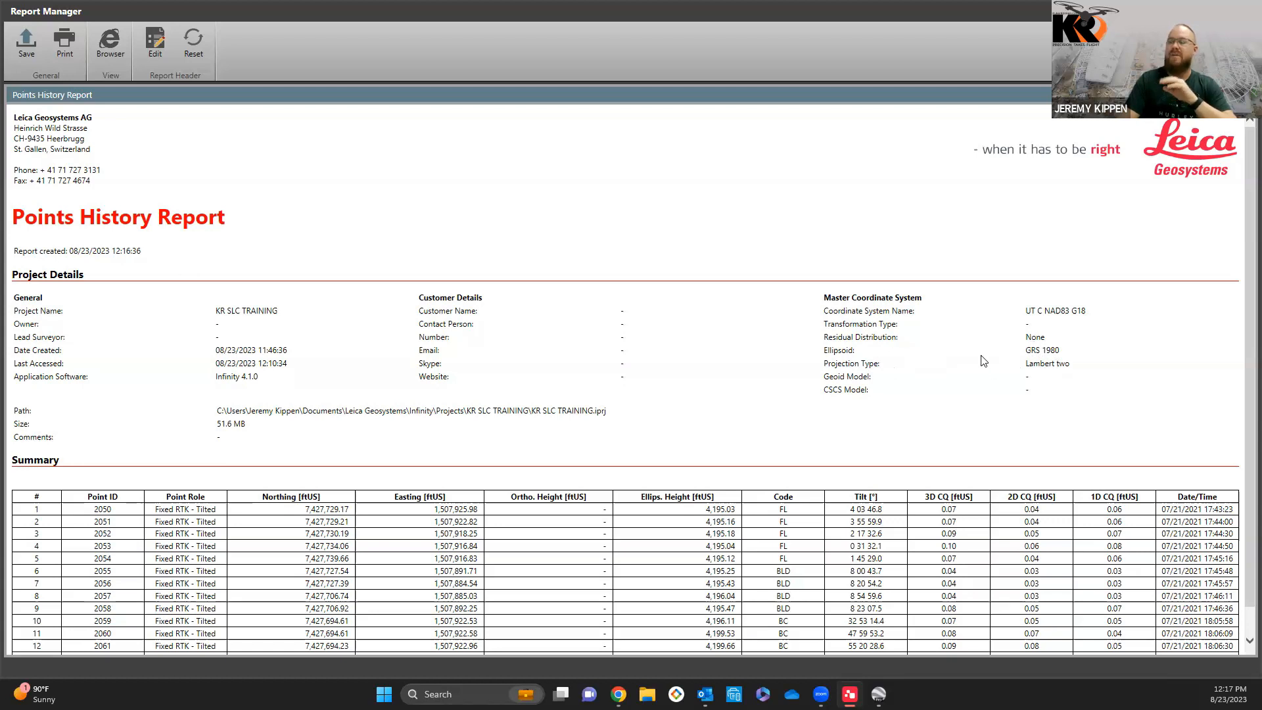
scroll(954, 362, "down", 1)
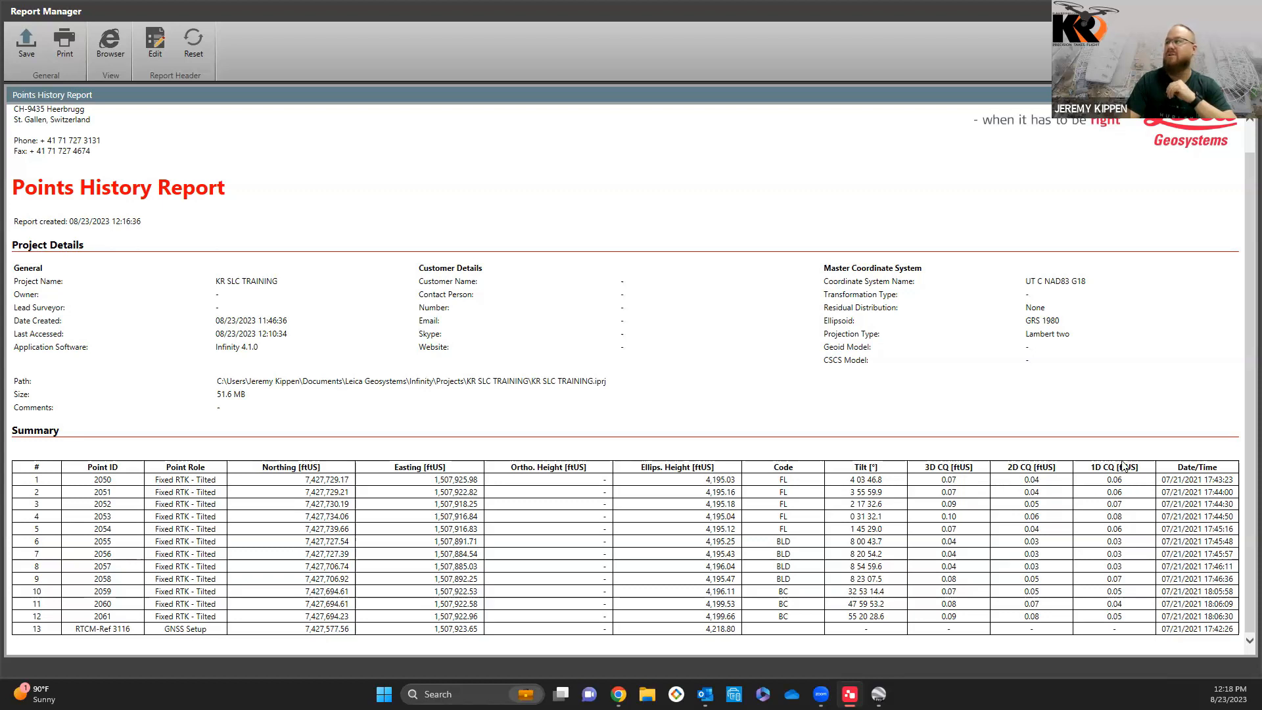
scroll(1111, 464, "up", 1)
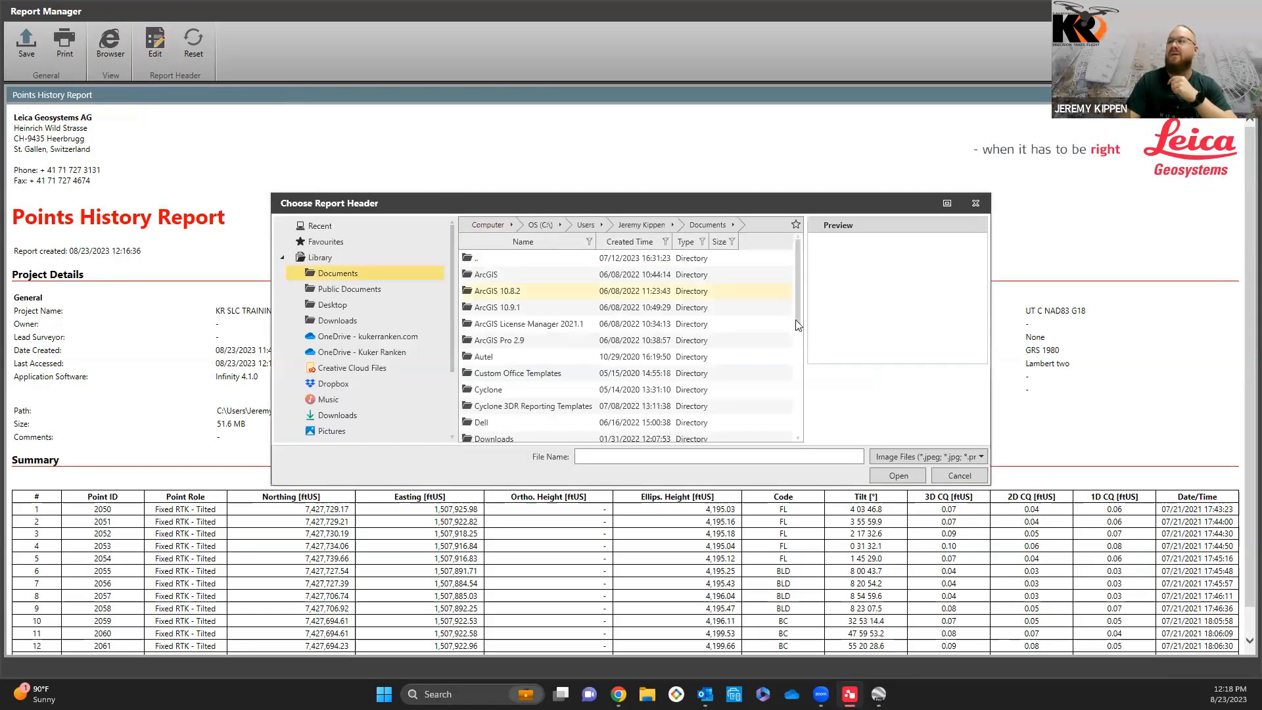
left_click(958, 482)
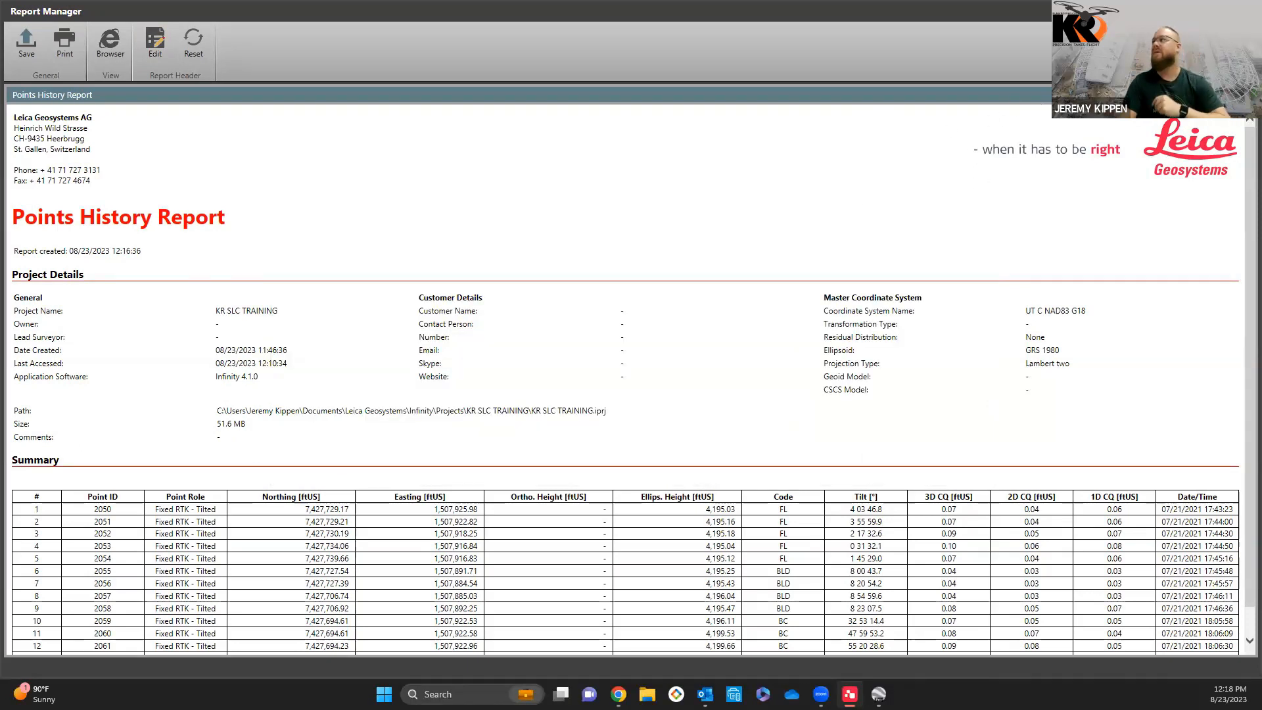
Step: Close the report and review the survey layers' visibility, colours and line styles in the Layer Manager
left_click(1245, 11)
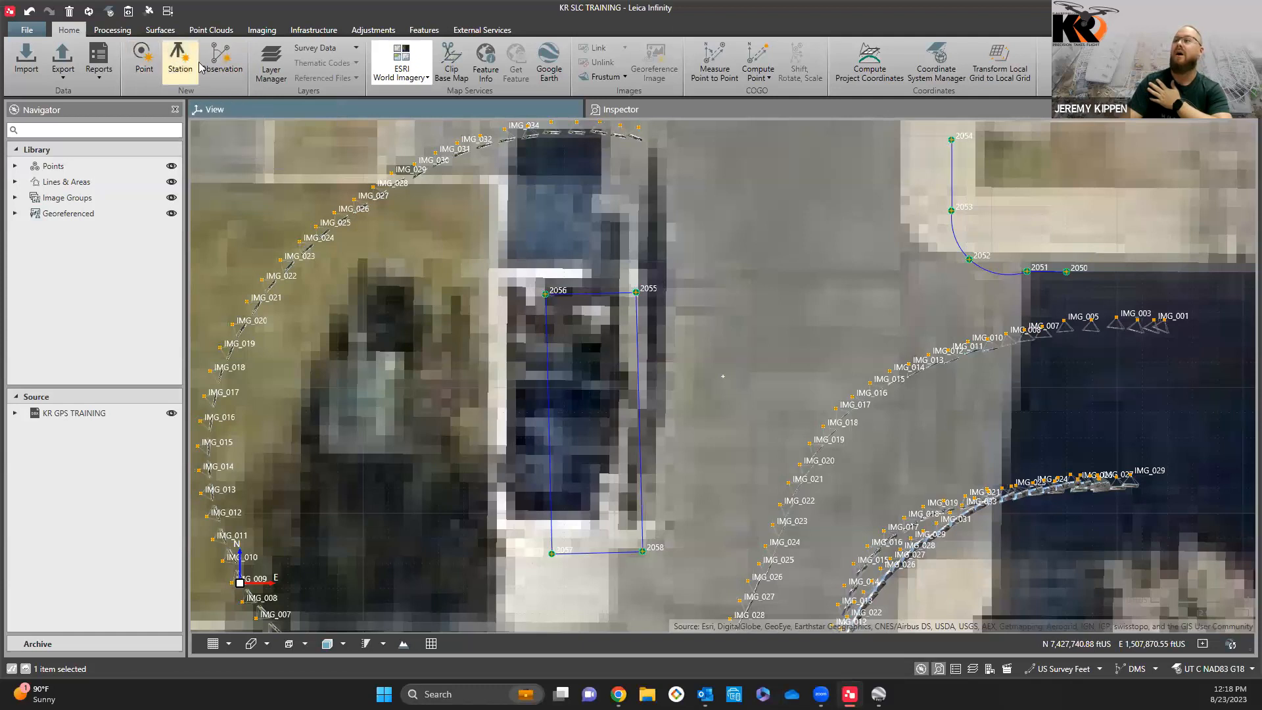
left_click(268, 66)
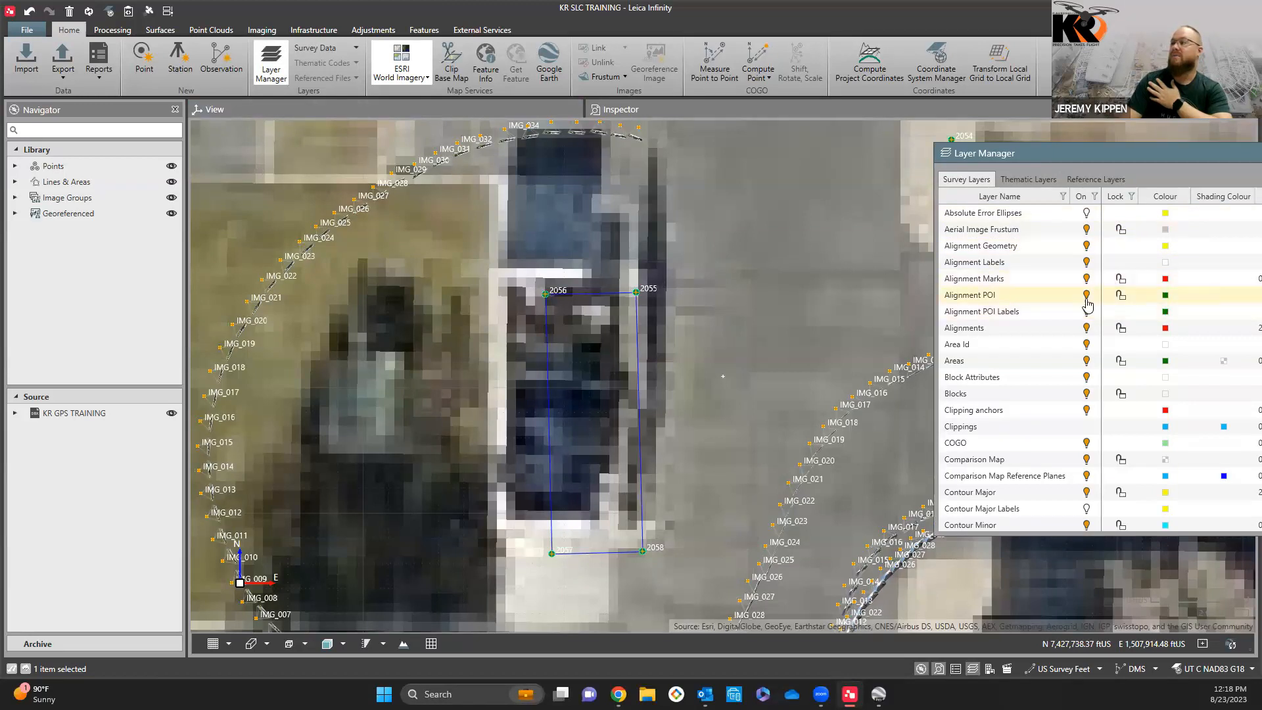
scroll(1041, 353, "down", 4)
scroll(1041, 357, "down", 4)
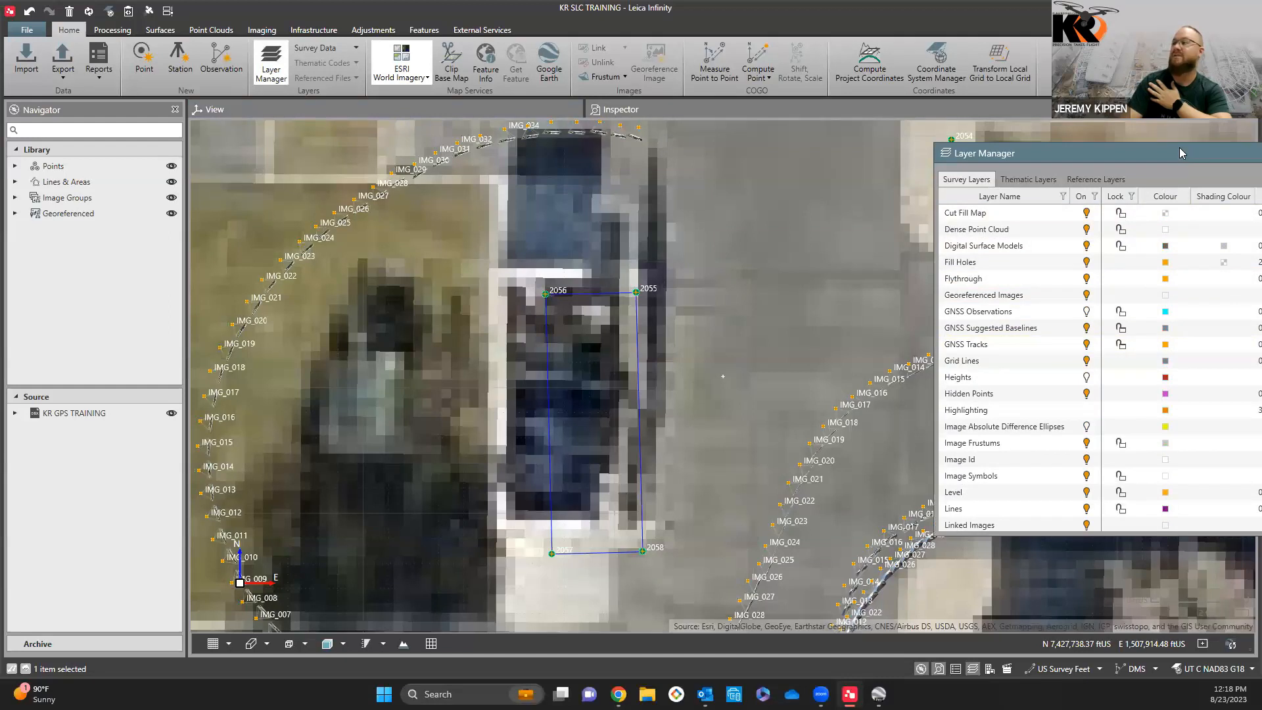
double_click(1180, 154)
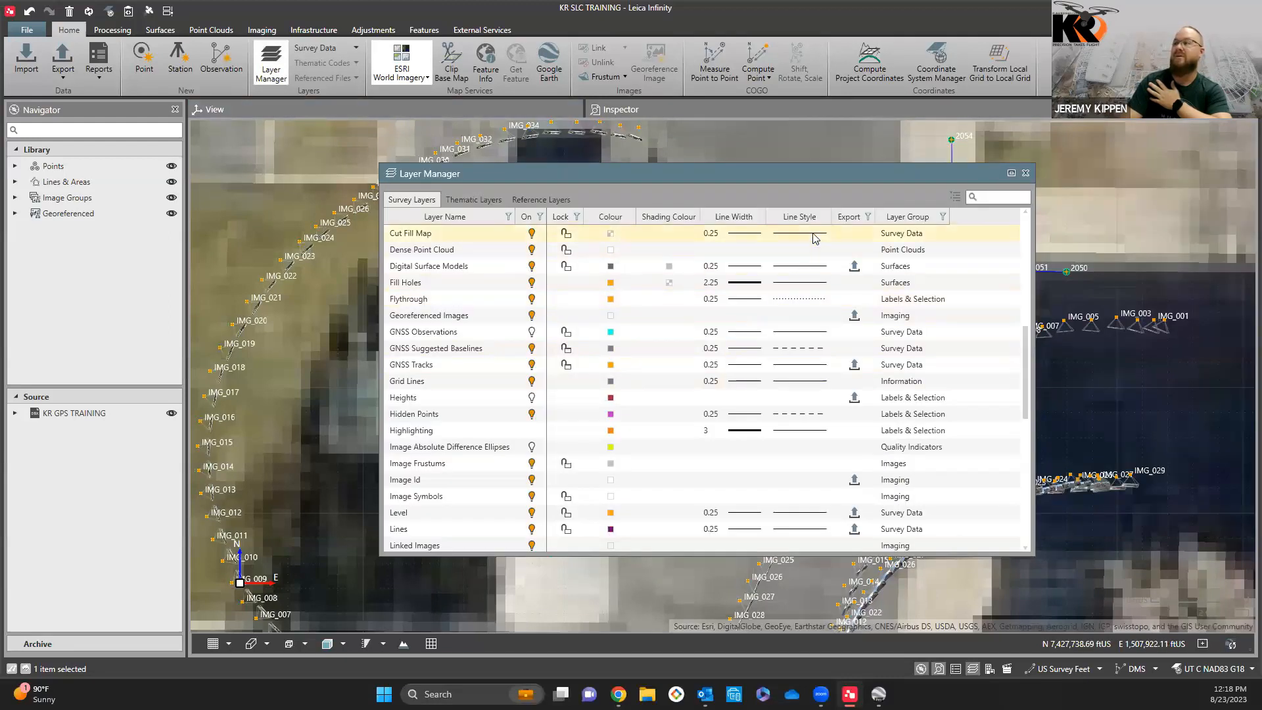
left_click(531, 234)
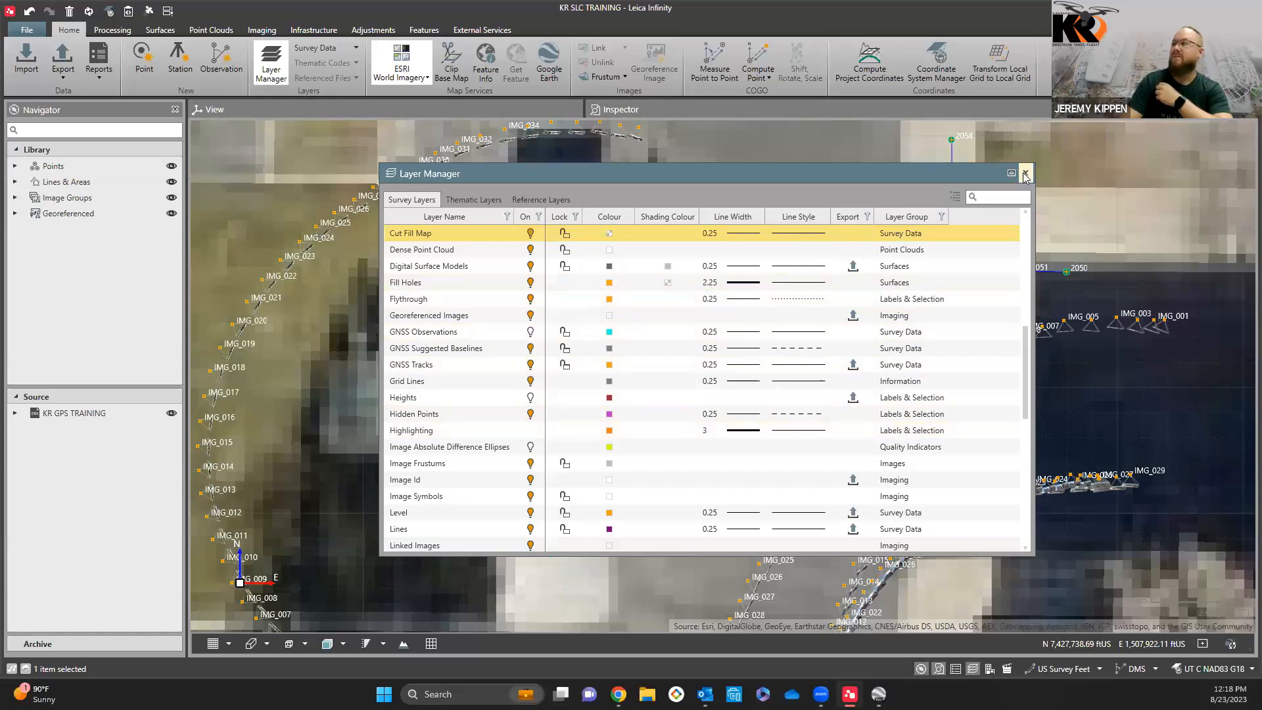
left_click(271, 63)
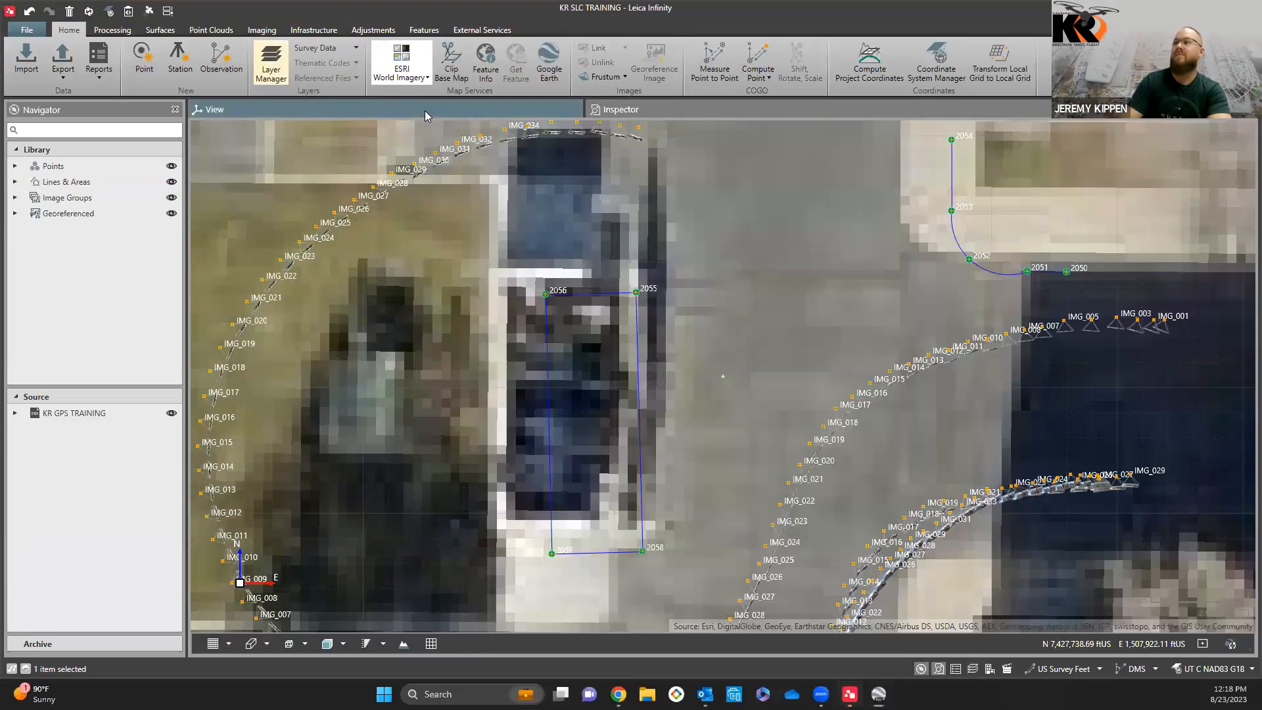
Step: Create a new point on the pavement between points 2055 and 2052, with code CL and SEARCH as its information
left_click(145, 59)
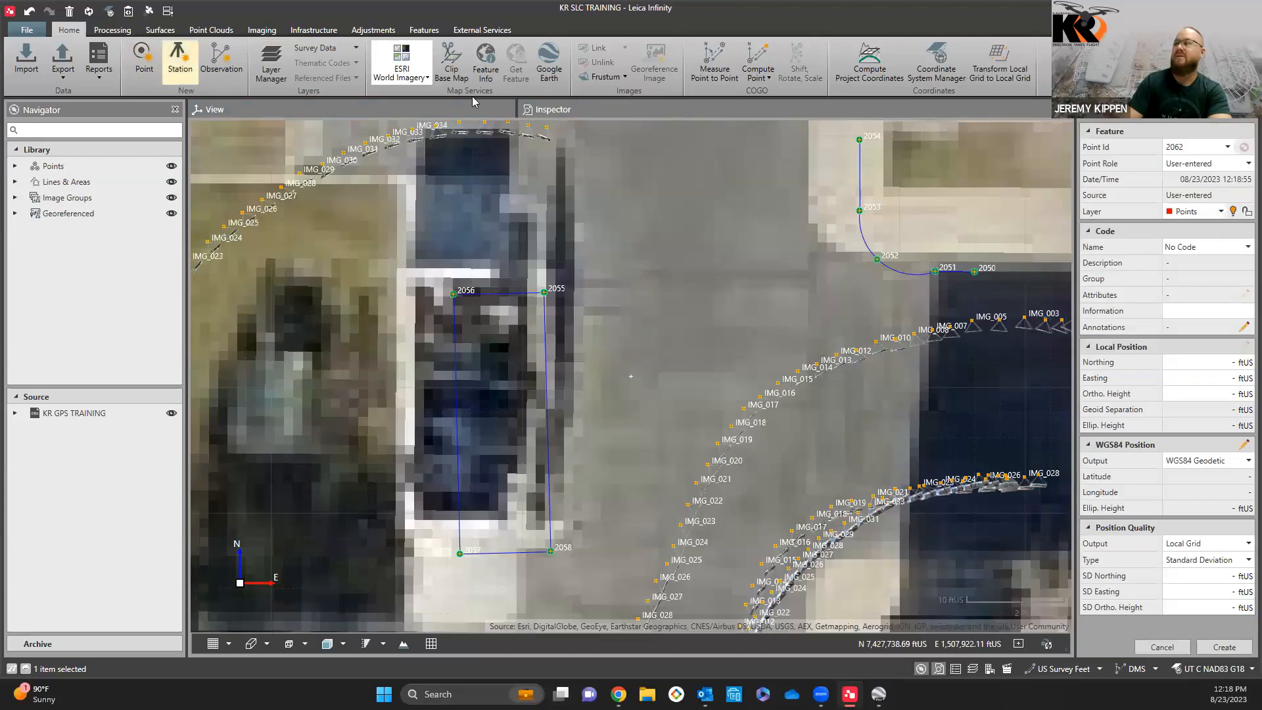
left_click(697, 232)
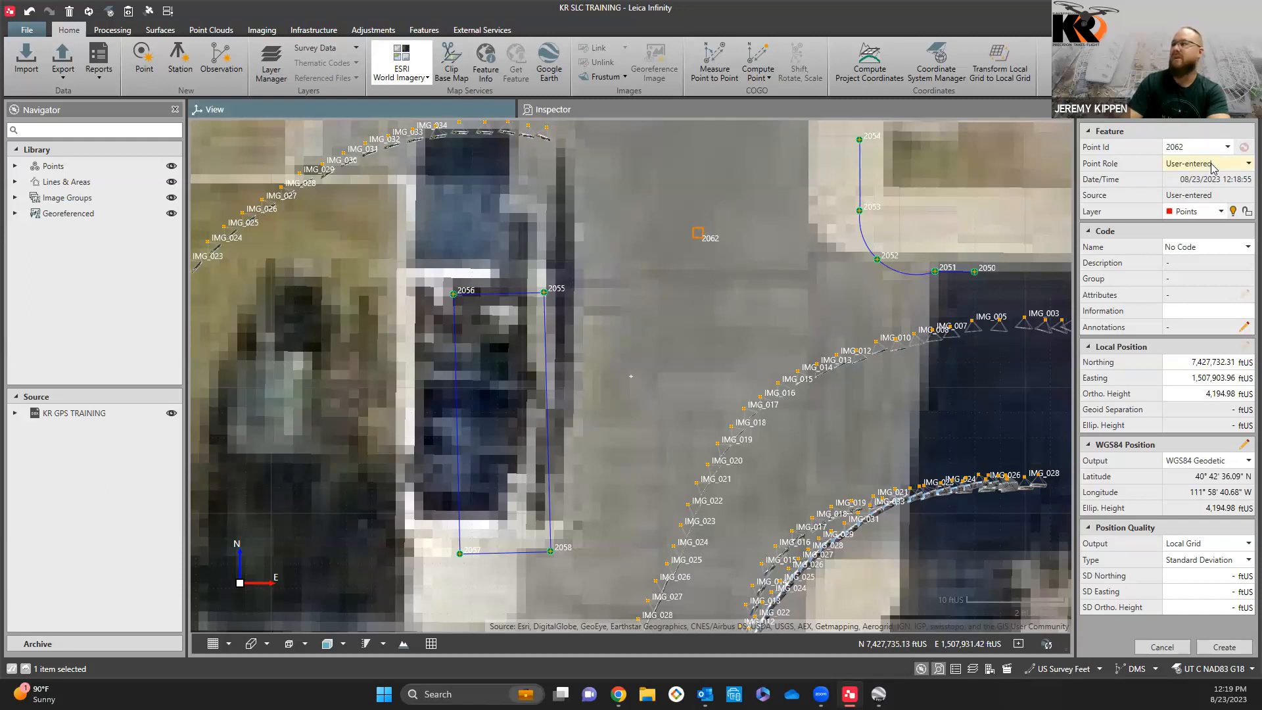
left_click(1246, 247)
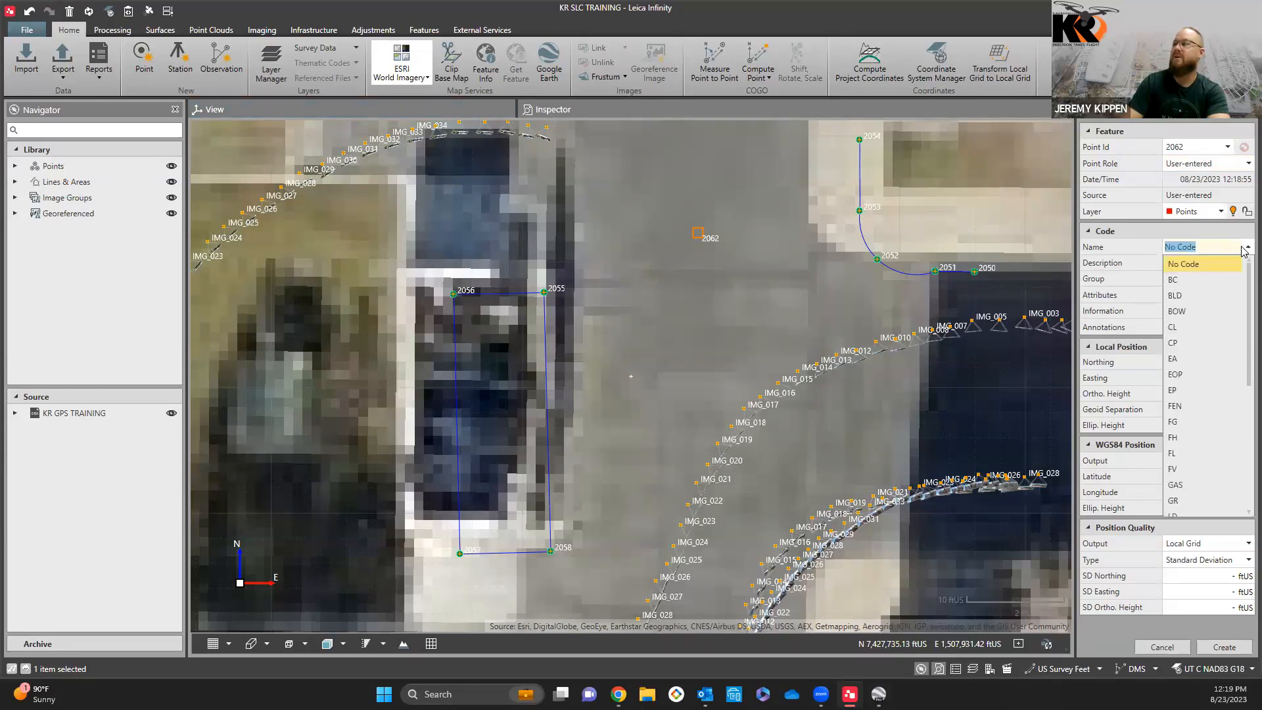
left_click(1194, 333)
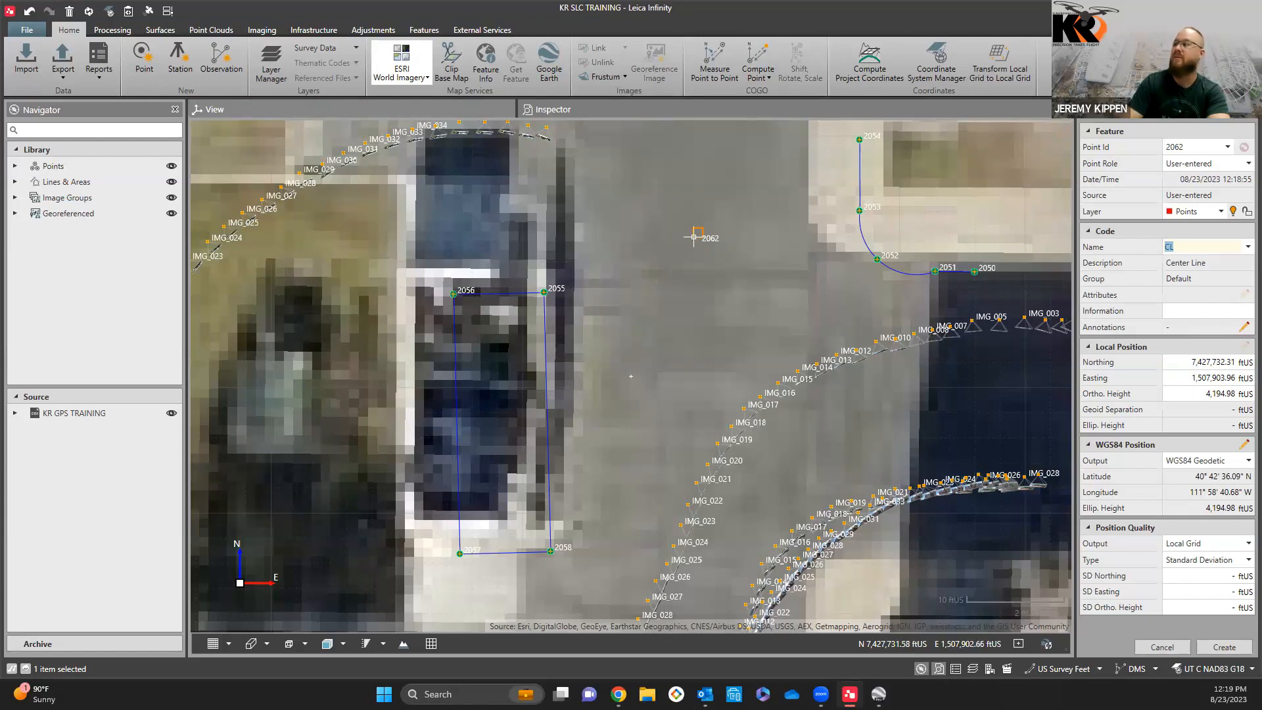
left_click(1198, 315)
type("SEARCH")
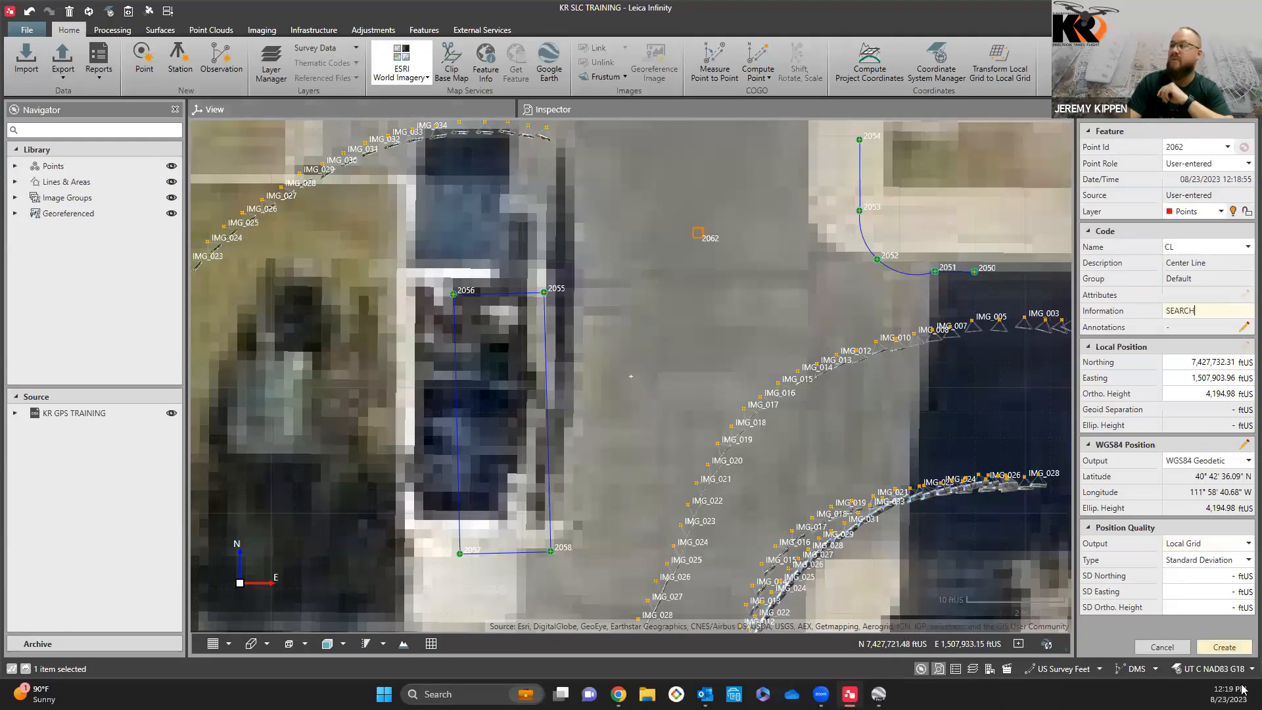
left_click(1224, 647)
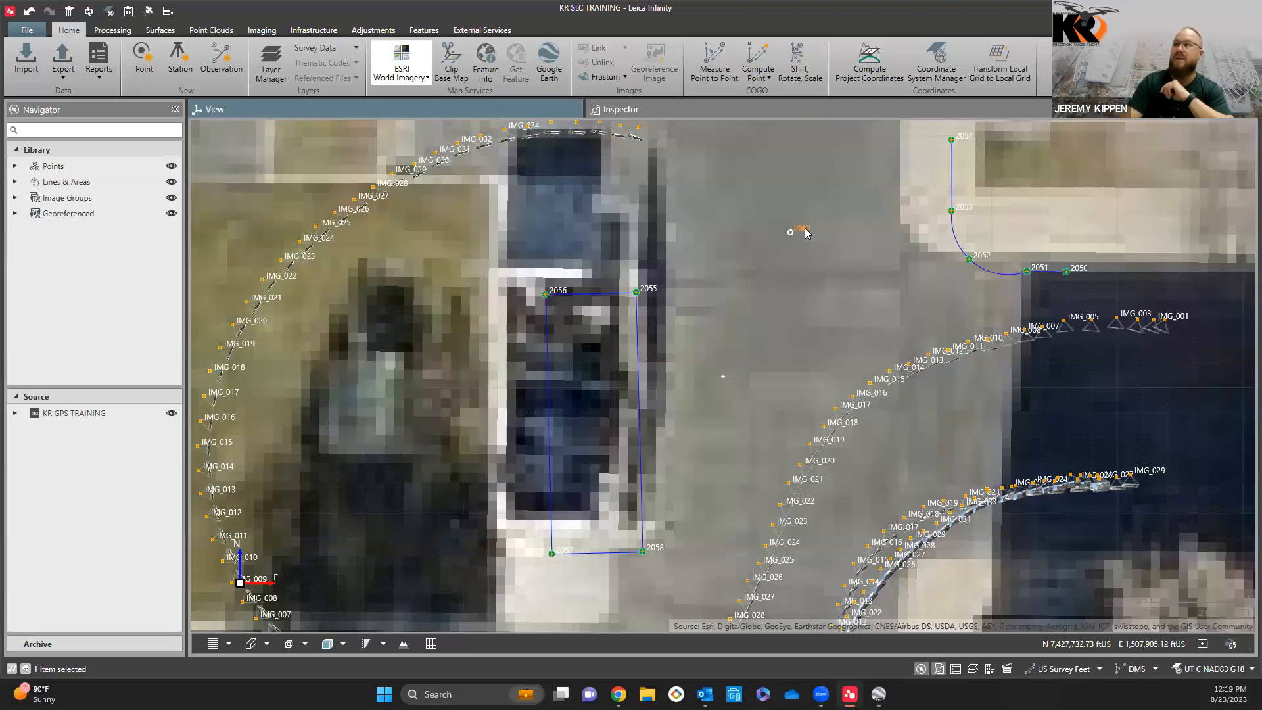
Step: Look over the processing, surface and point cloud tools, and view the wider site around the survey data
scroll(835, 321, "down", 3)
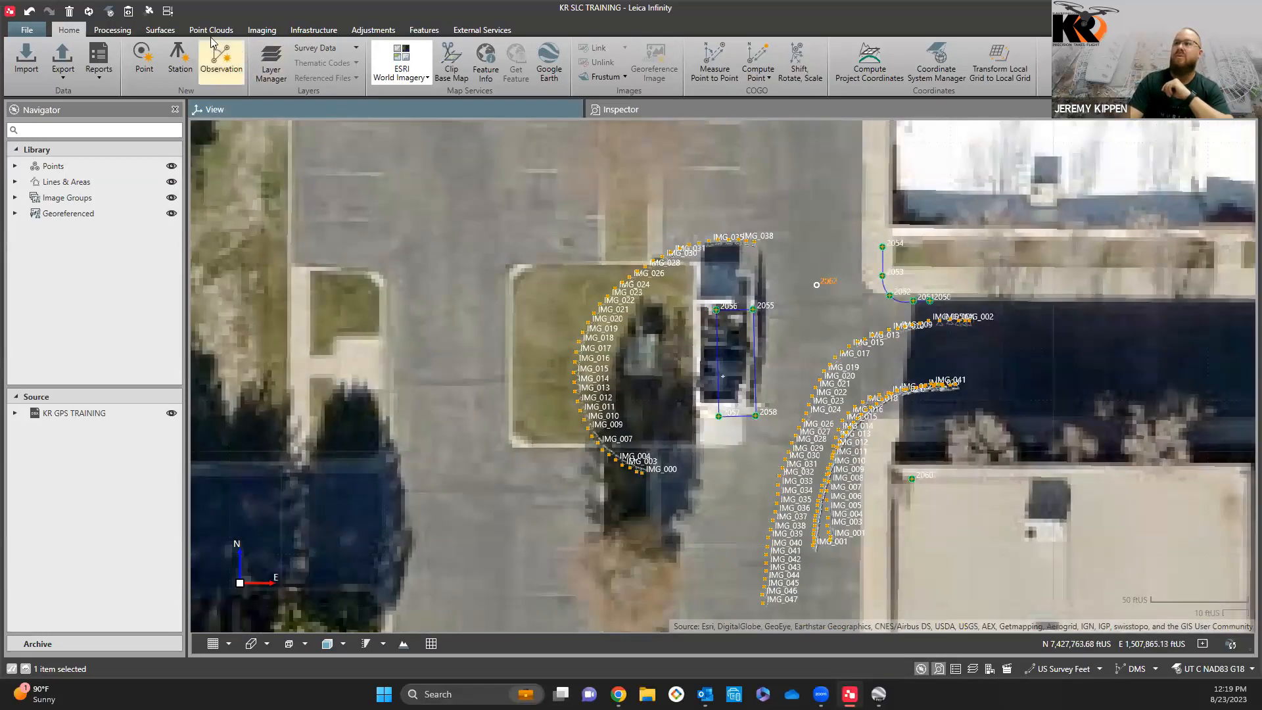
left_click(113, 30)
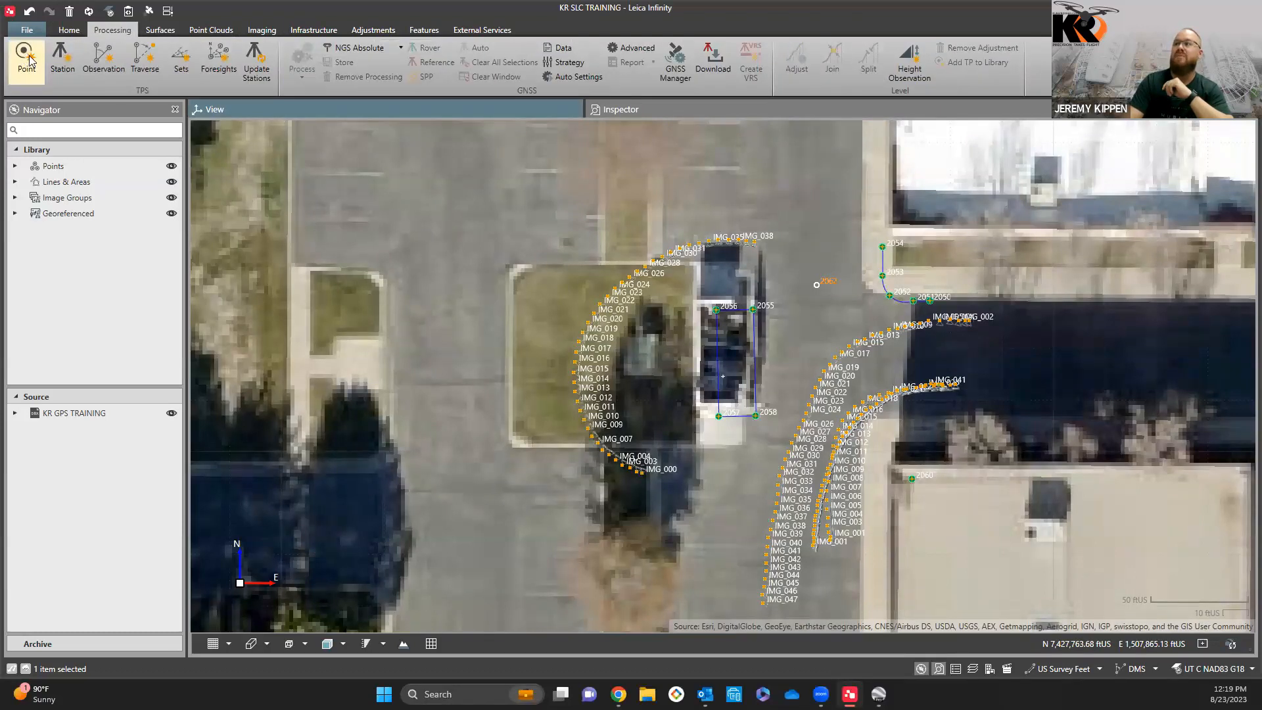
left_click(71, 30)
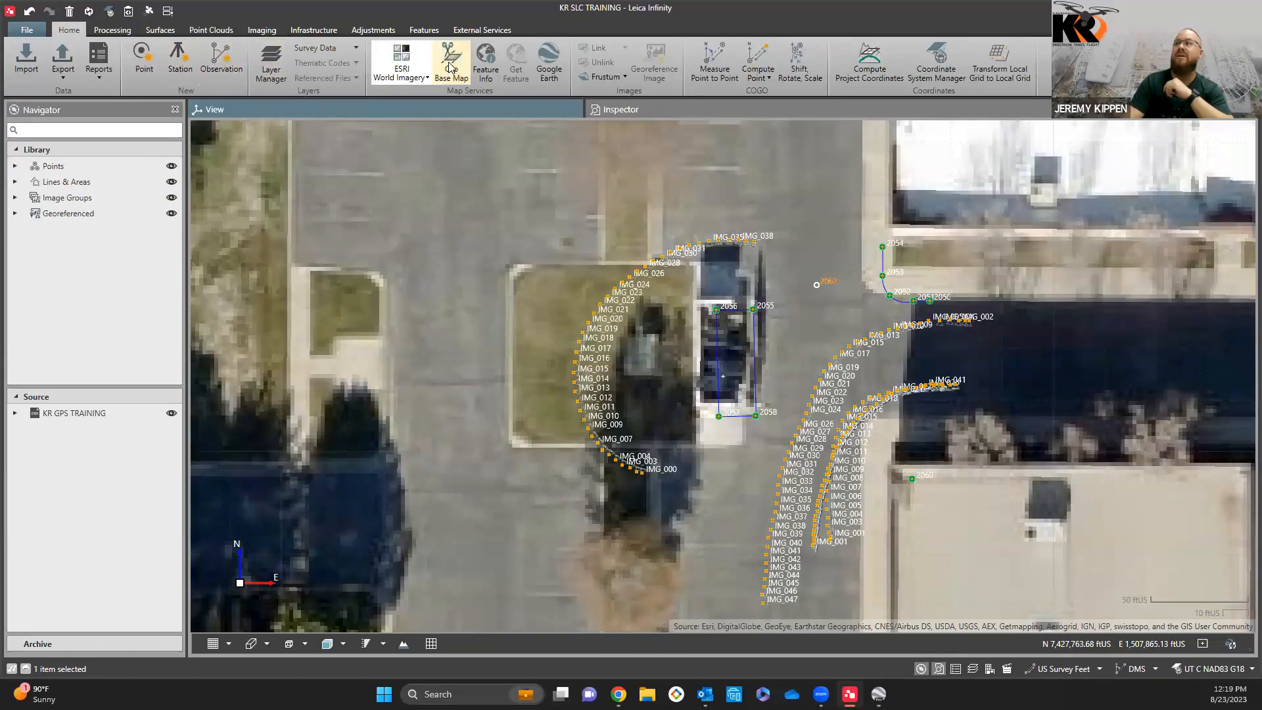
left_click(105, 30)
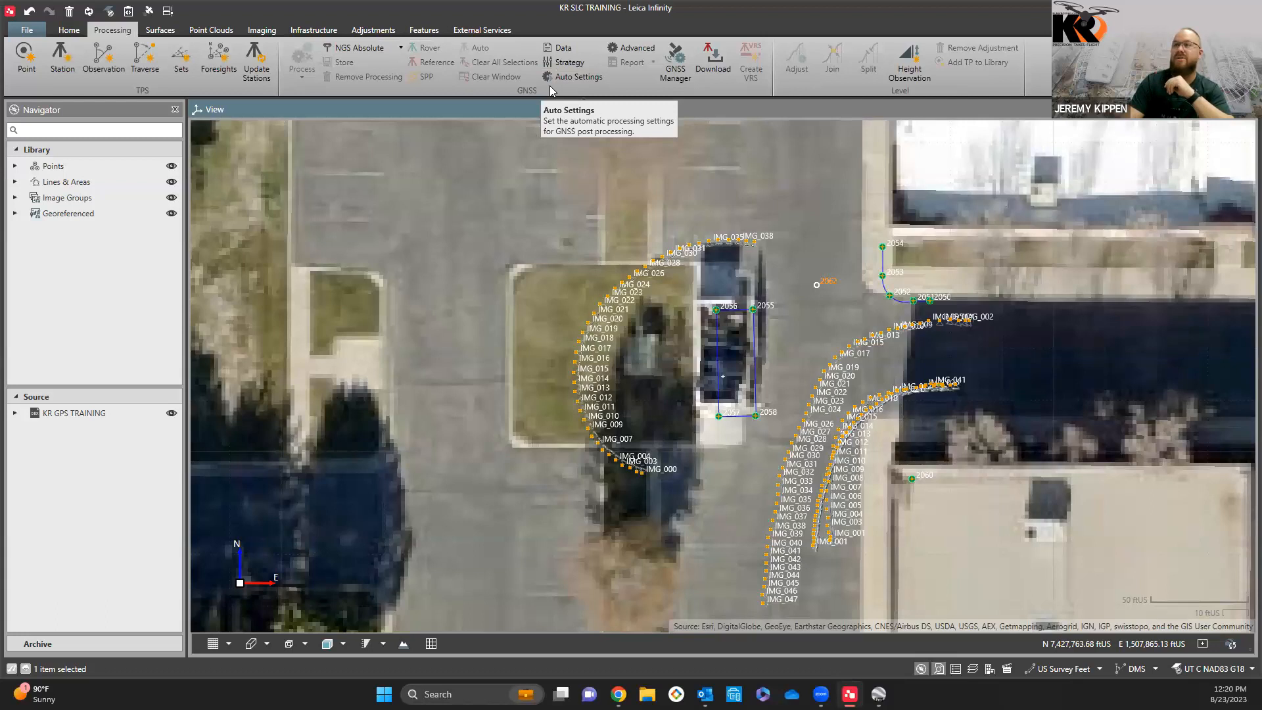
left_click(160, 30)
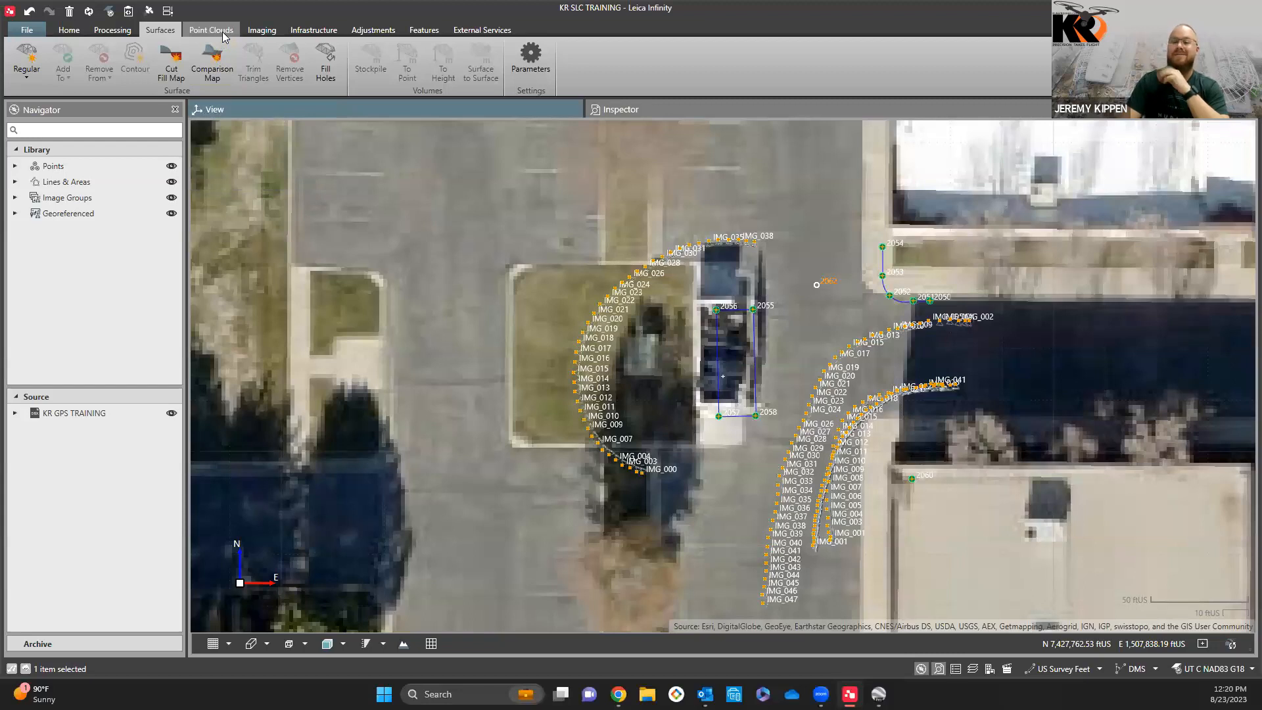
left_click(224, 33)
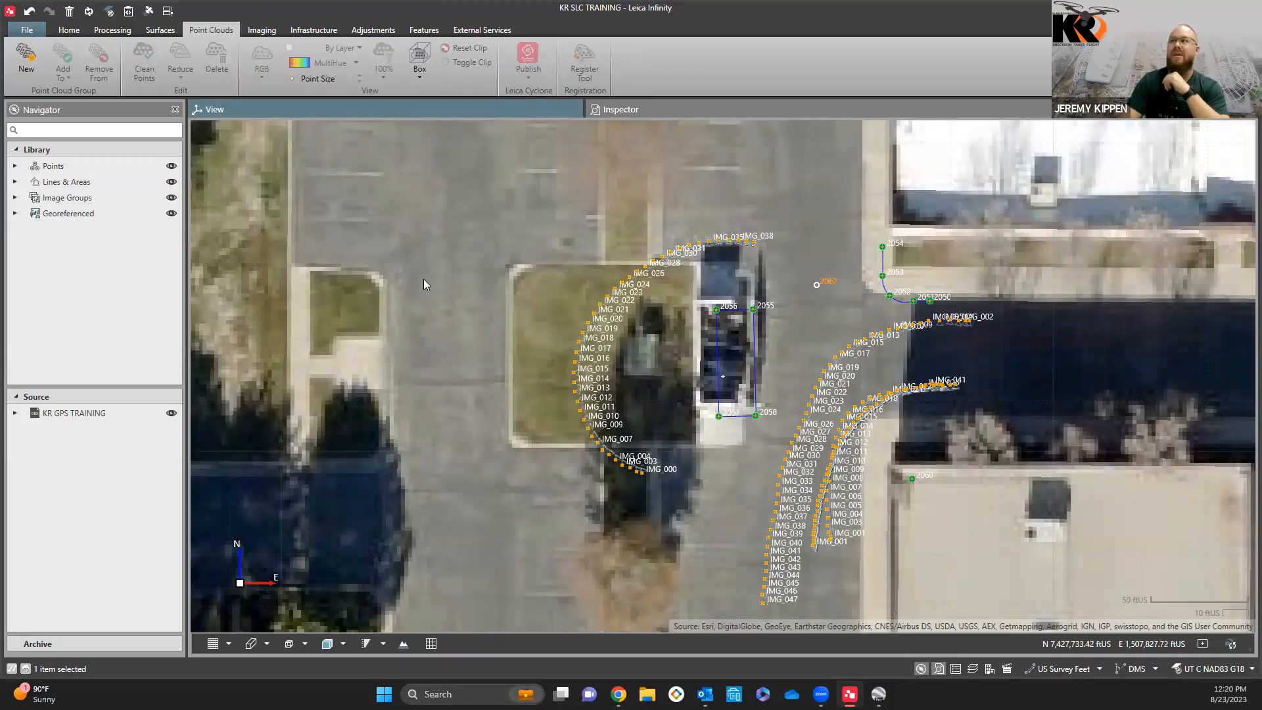
scroll(424, 281, "down", 3)
scroll(424, 284, "down", 2)
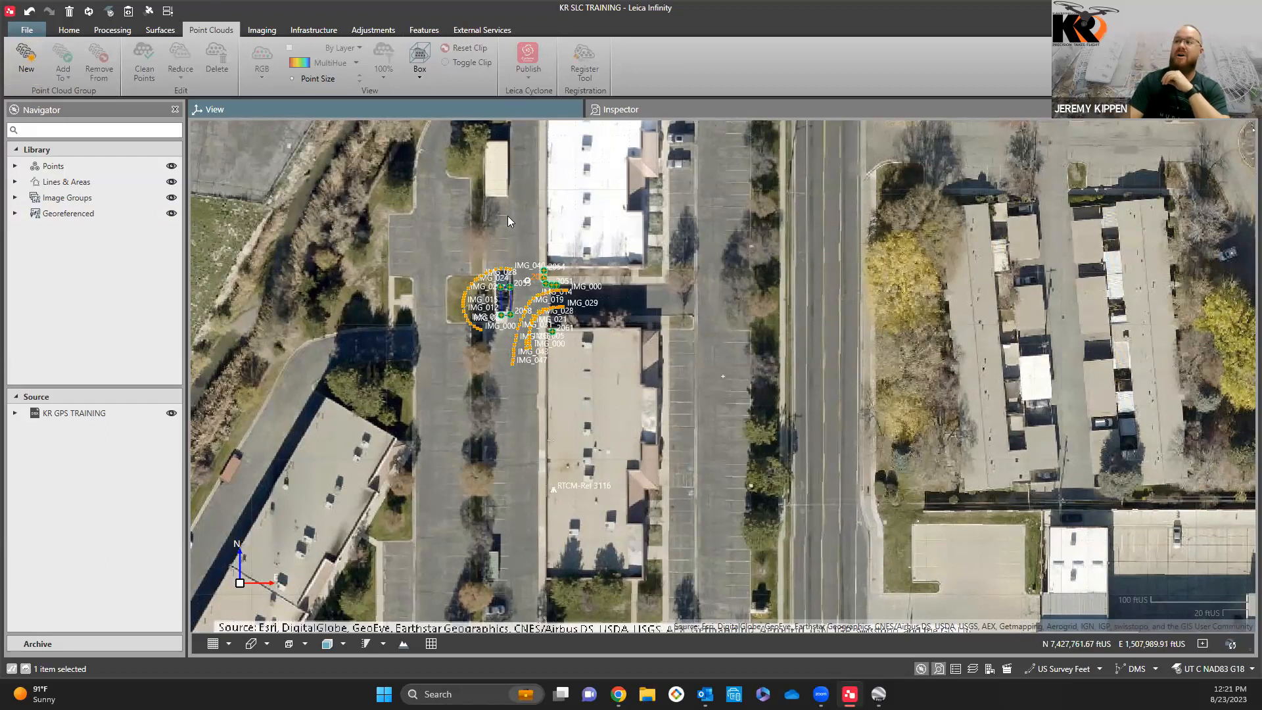
Step: Create a new image group and open the DUMPSTER CORRAL images for adding a new point
left_click(263, 31)
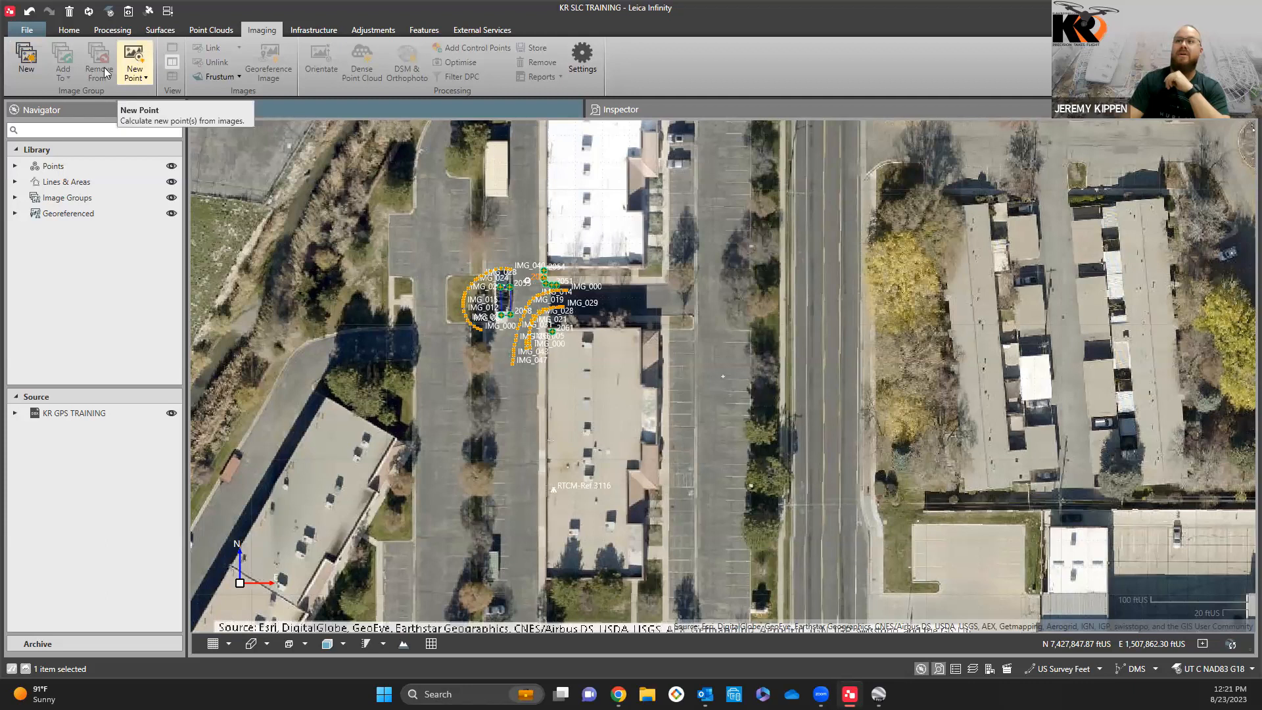
left_click(27, 63)
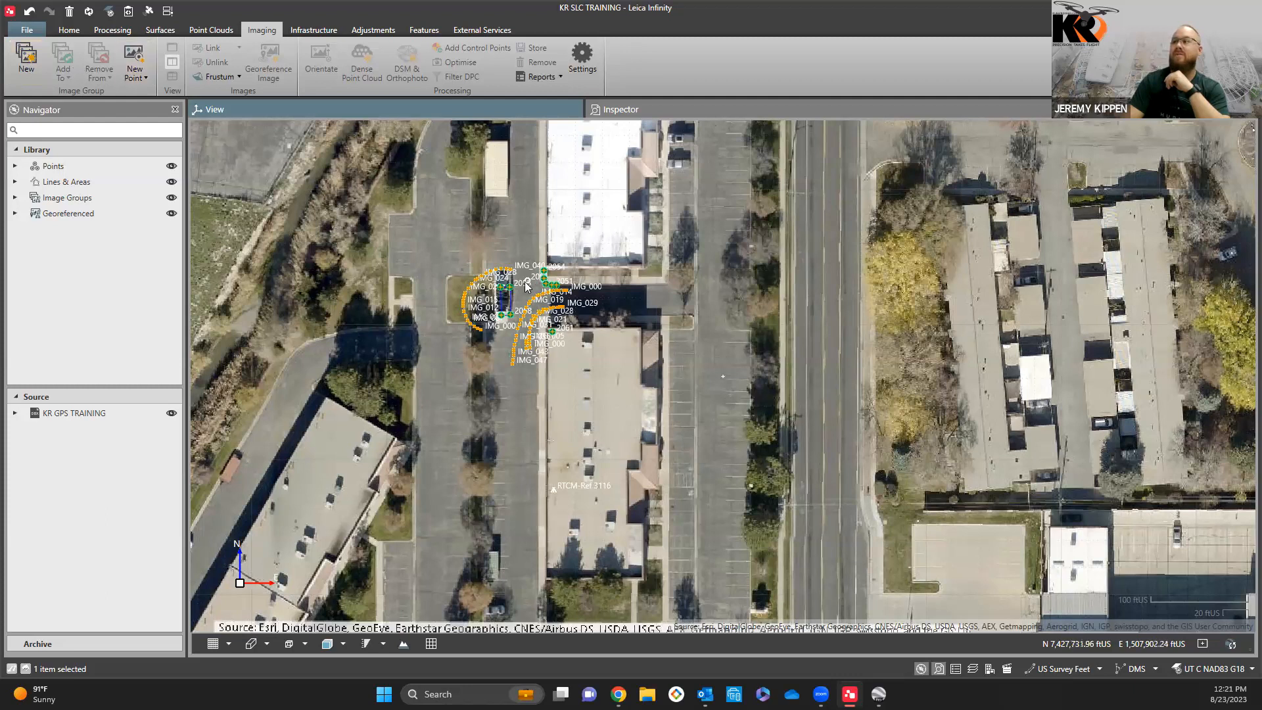
left_click(137, 54)
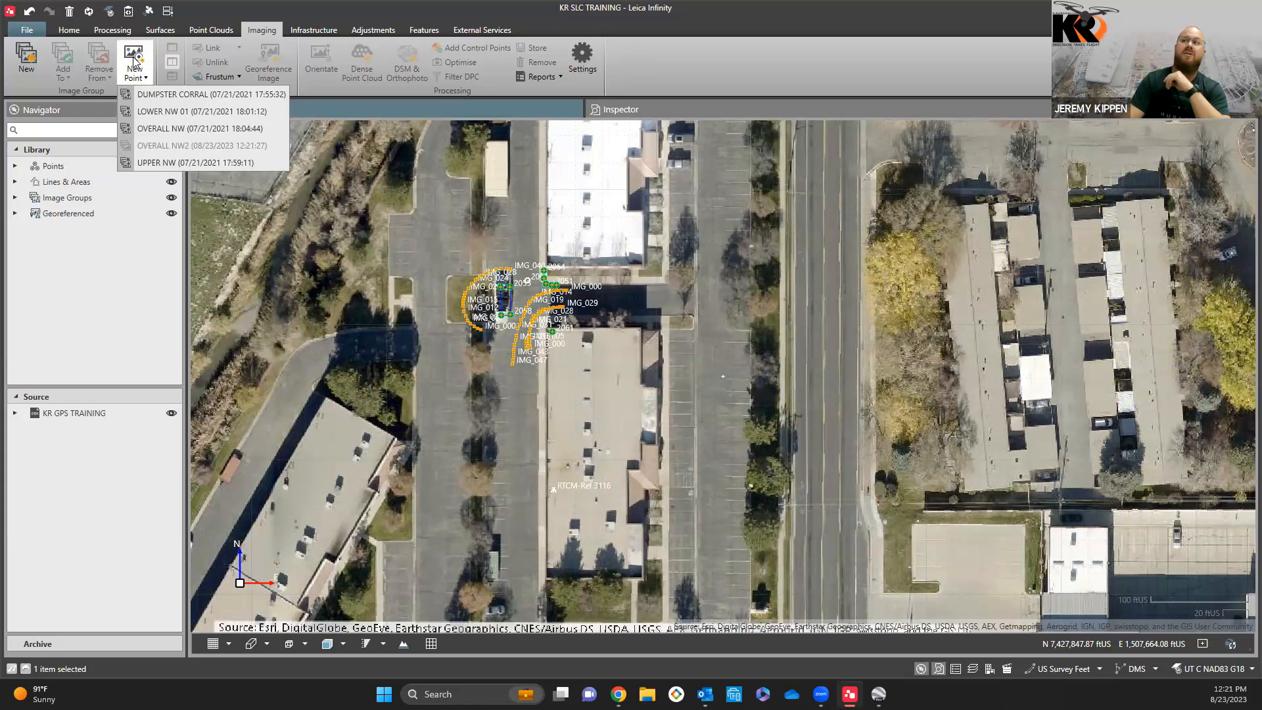
left_click(158, 96)
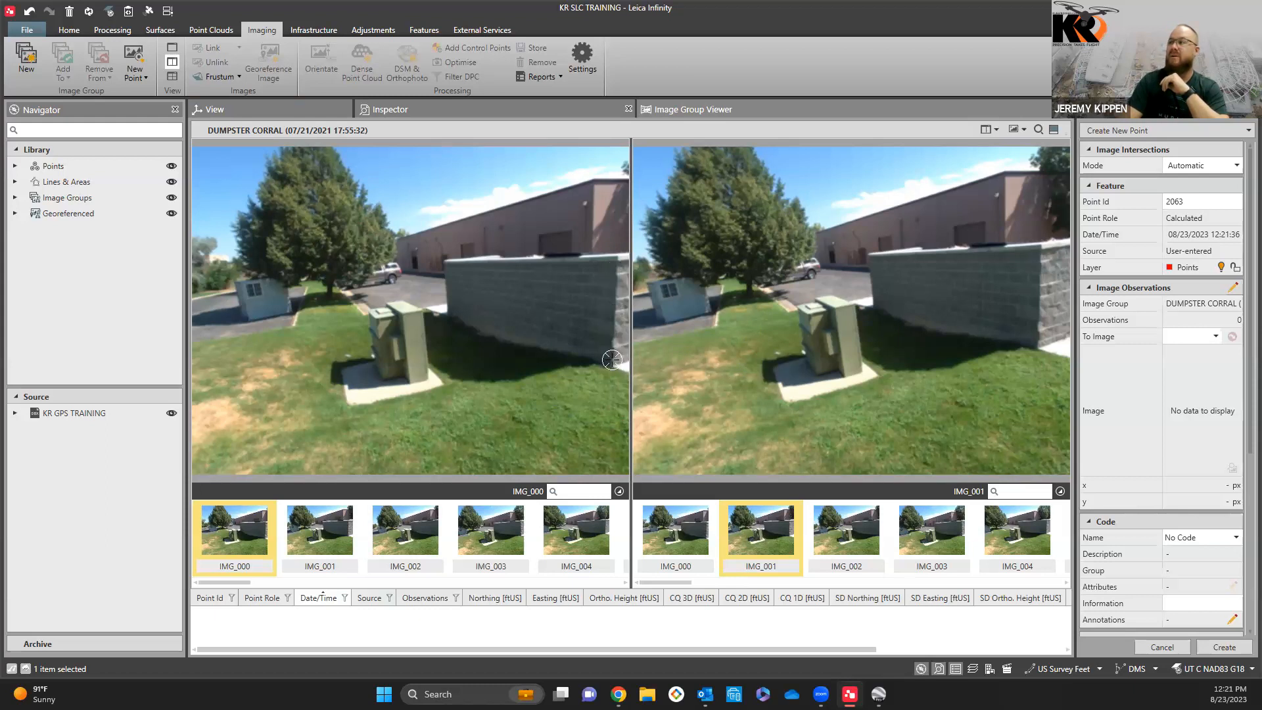
Step: Mark the new point at the base of the block wall's corner in IMG_000
scroll(612, 361, "up", 4)
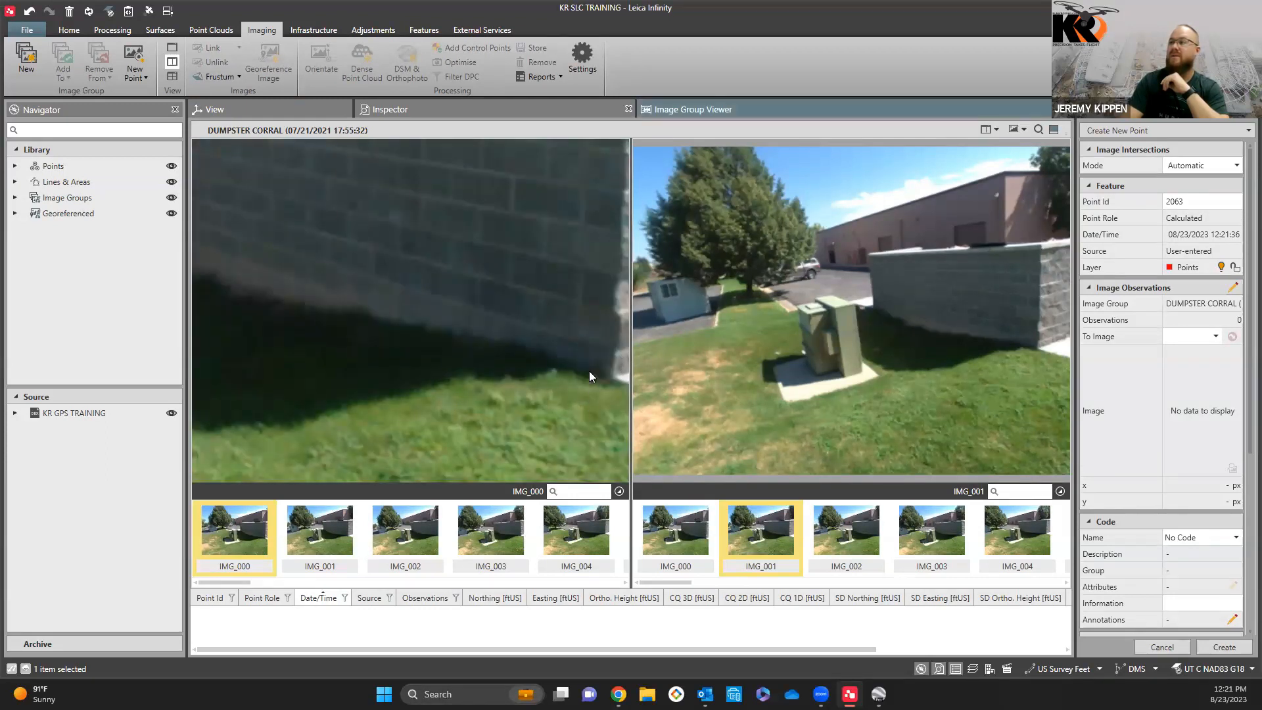
right_click(590, 371)
left_click(628, 416)
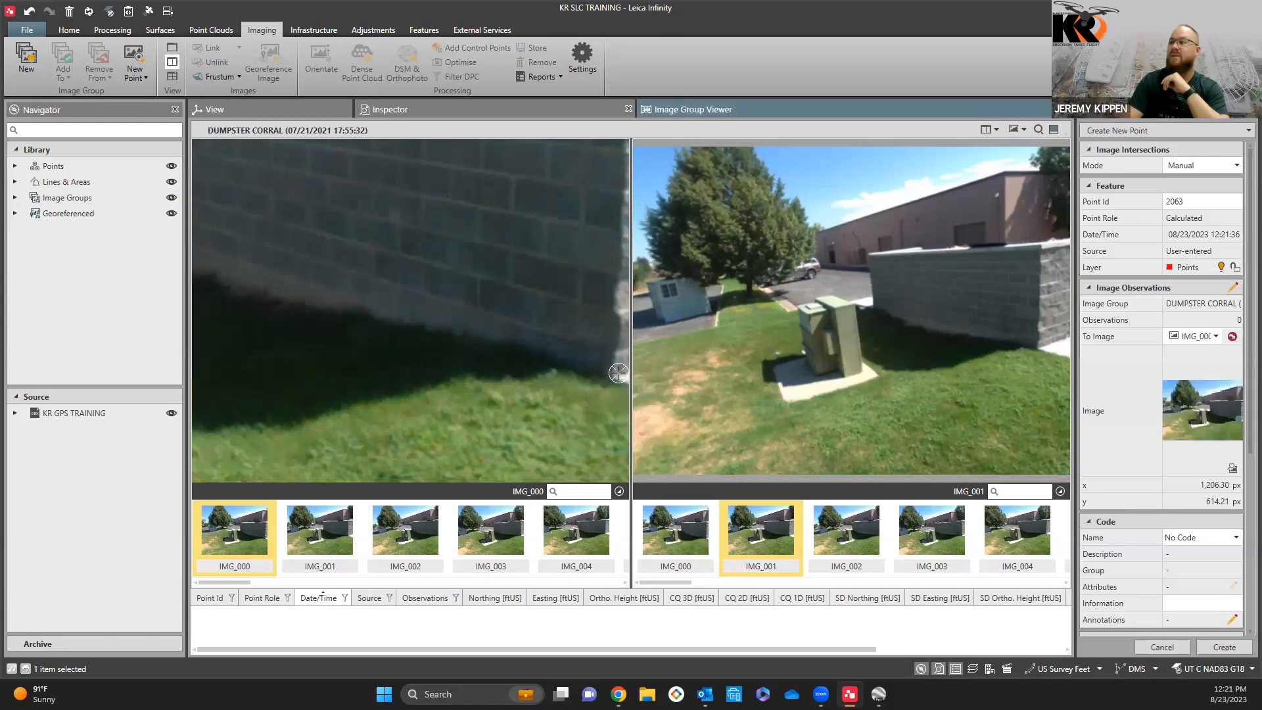
right_click(612, 364)
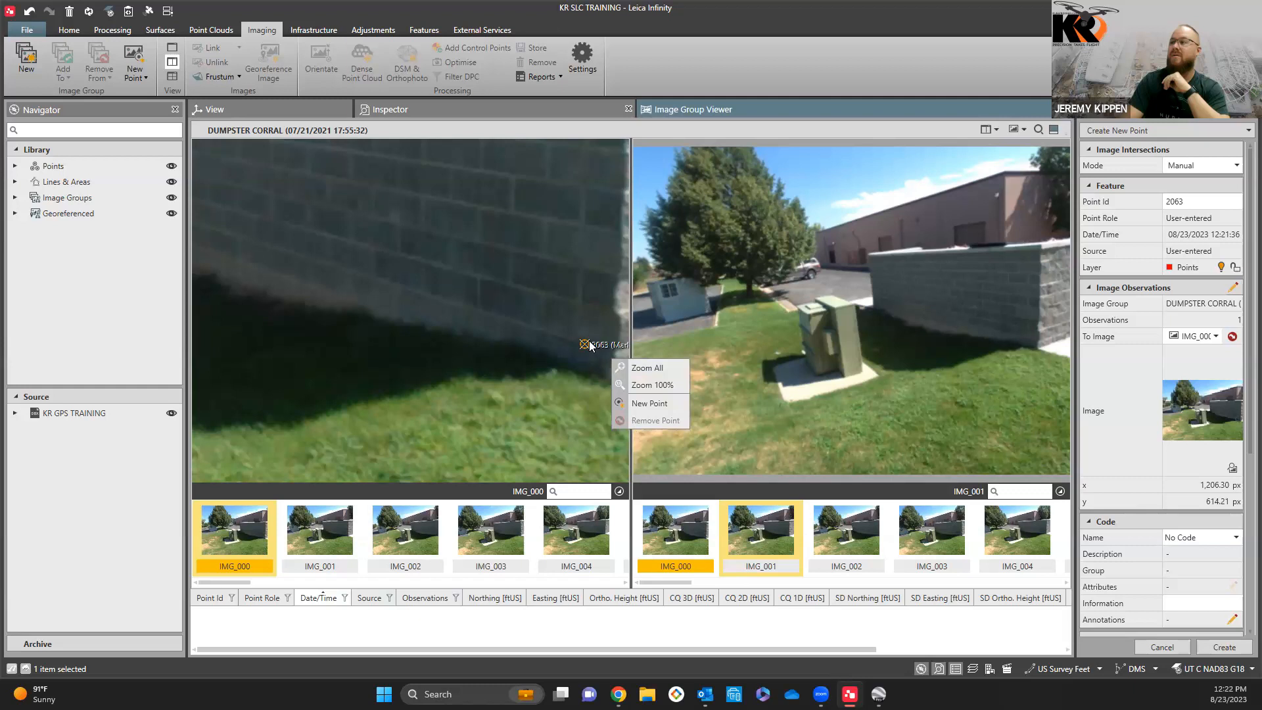
left_click(589, 340)
left_click(615, 374)
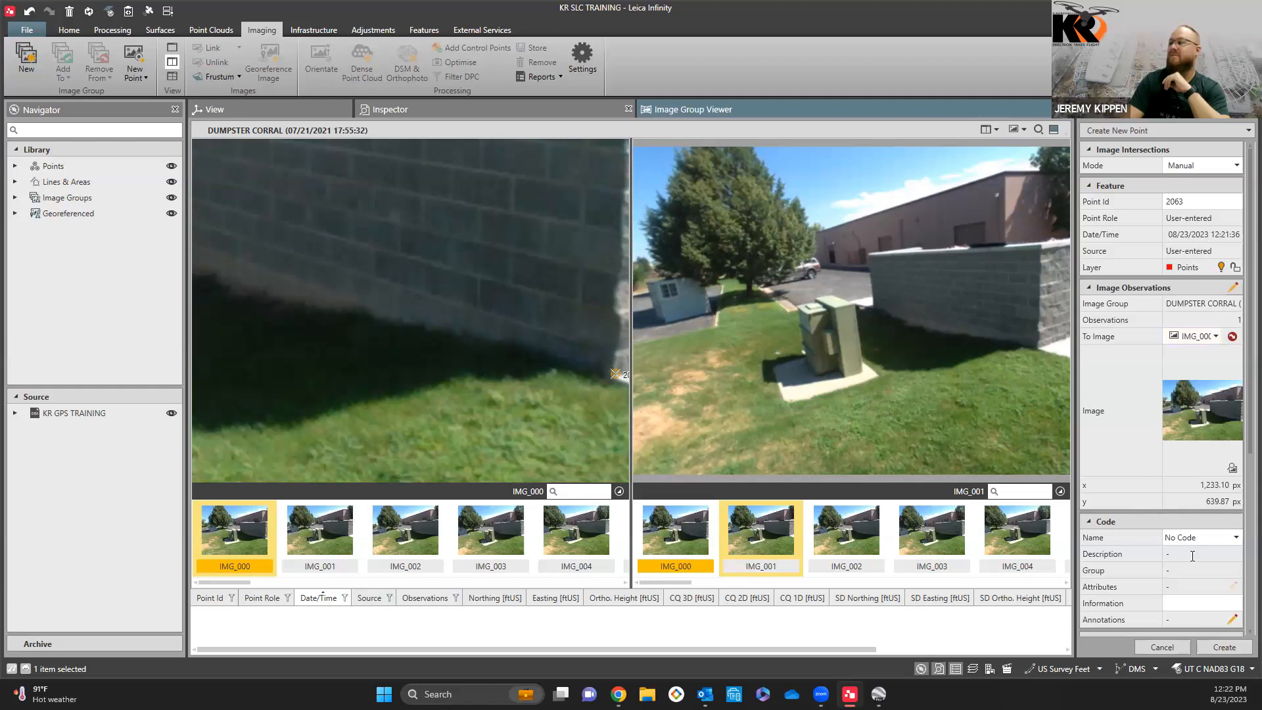
Step: Assign code BLD and the information TRASH ENCL to the image point, and create it
left_click(1238, 539)
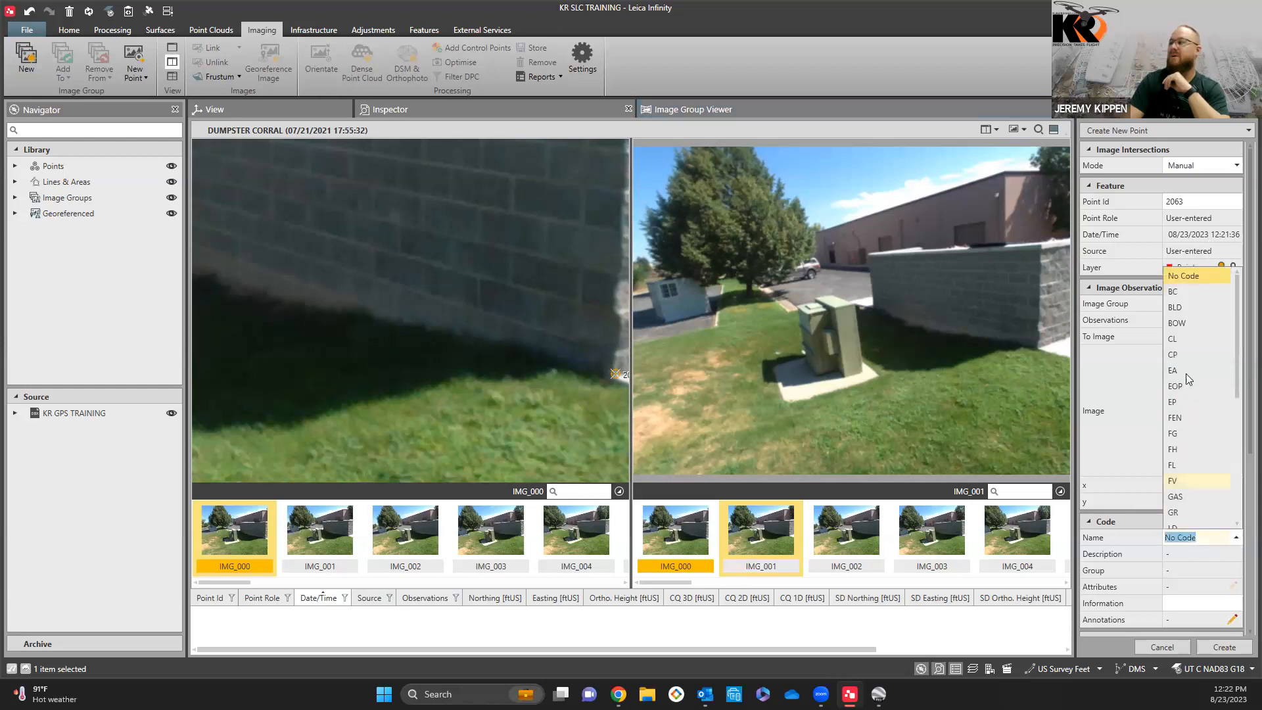
left_click(1174, 308)
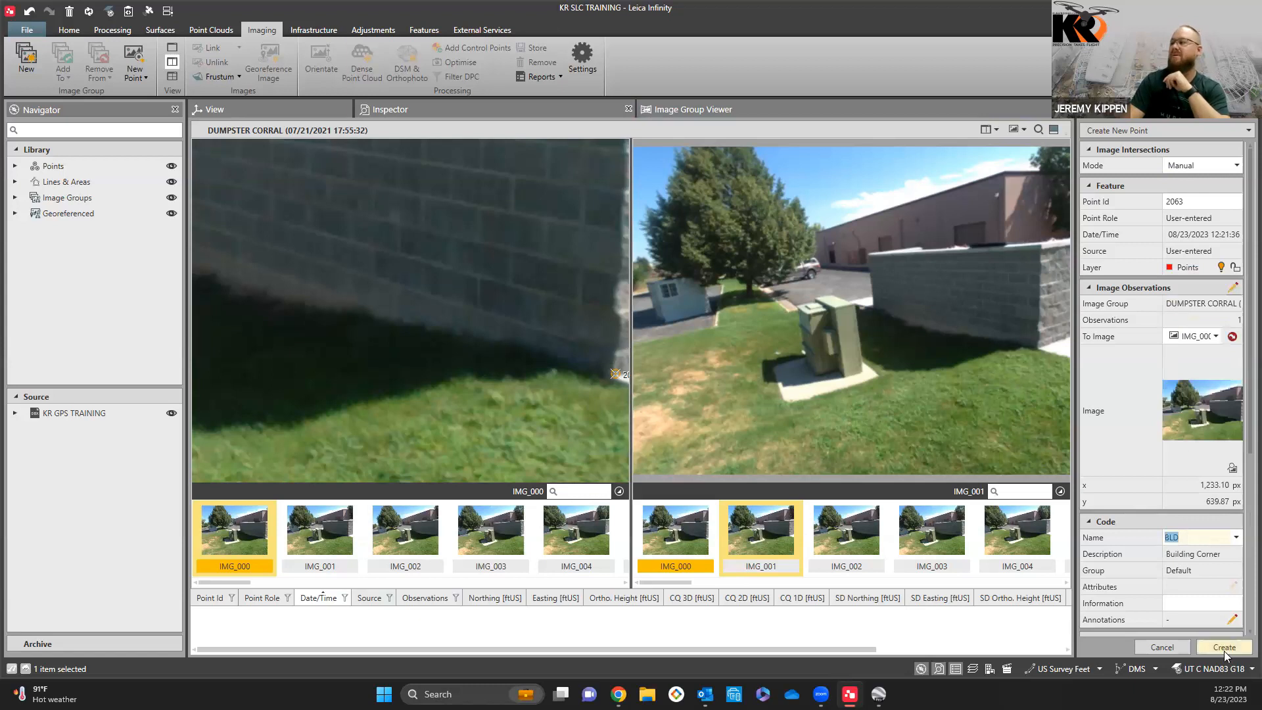
left_click(1204, 601)
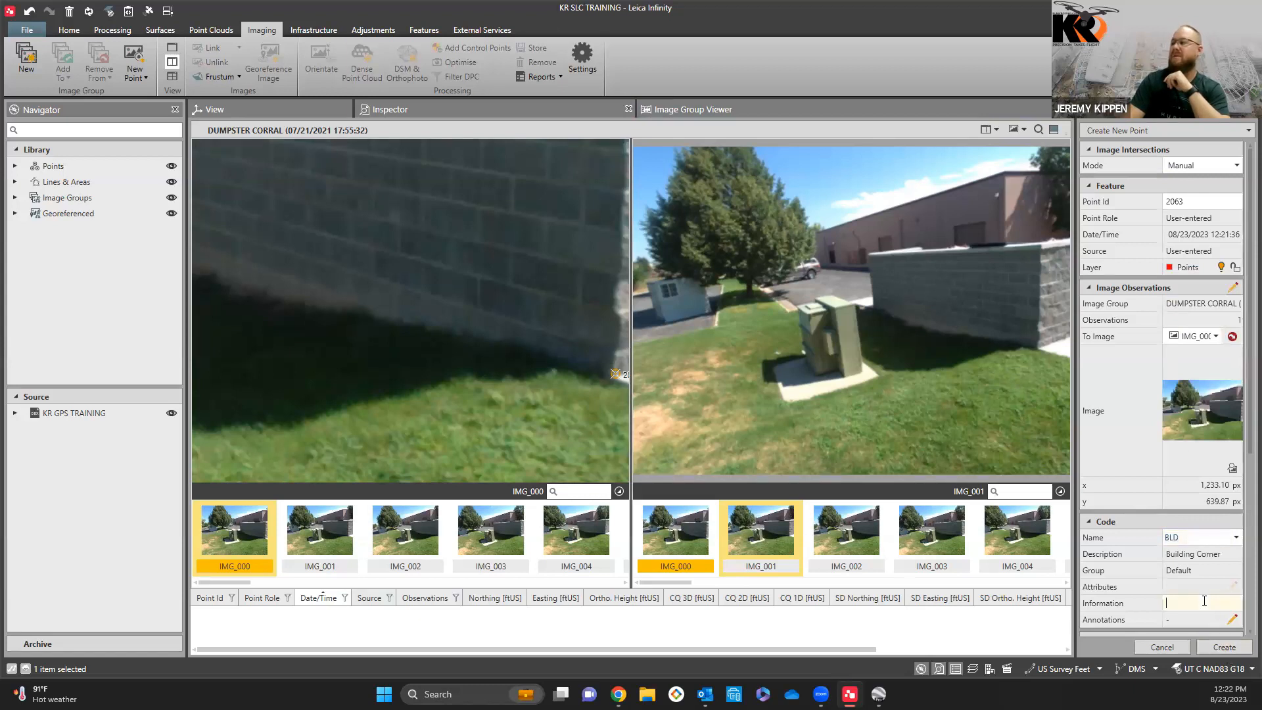
type("TRASH ENCL")
left_click(1242, 651)
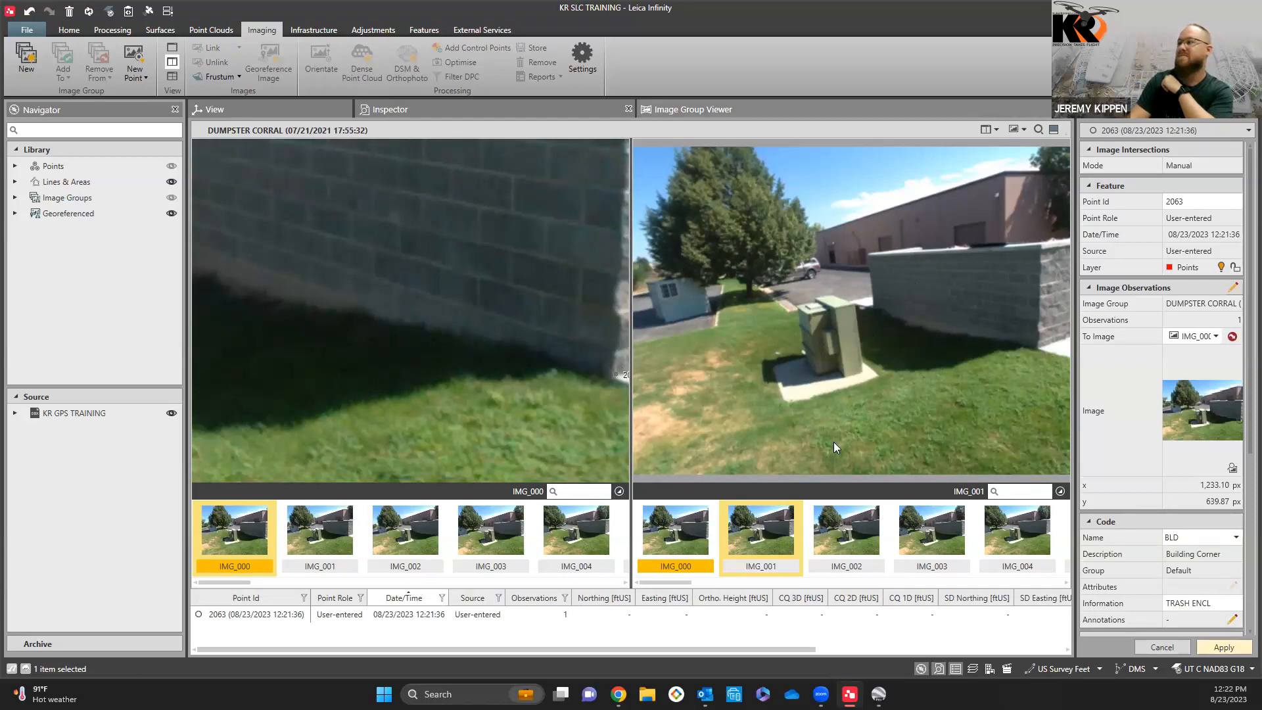
Step: Compare the block wall's corner across IMG_000, IMG_002, IMG_003 and IMG_004 of the DUMPSTER CORRAL group
left_click(861, 533)
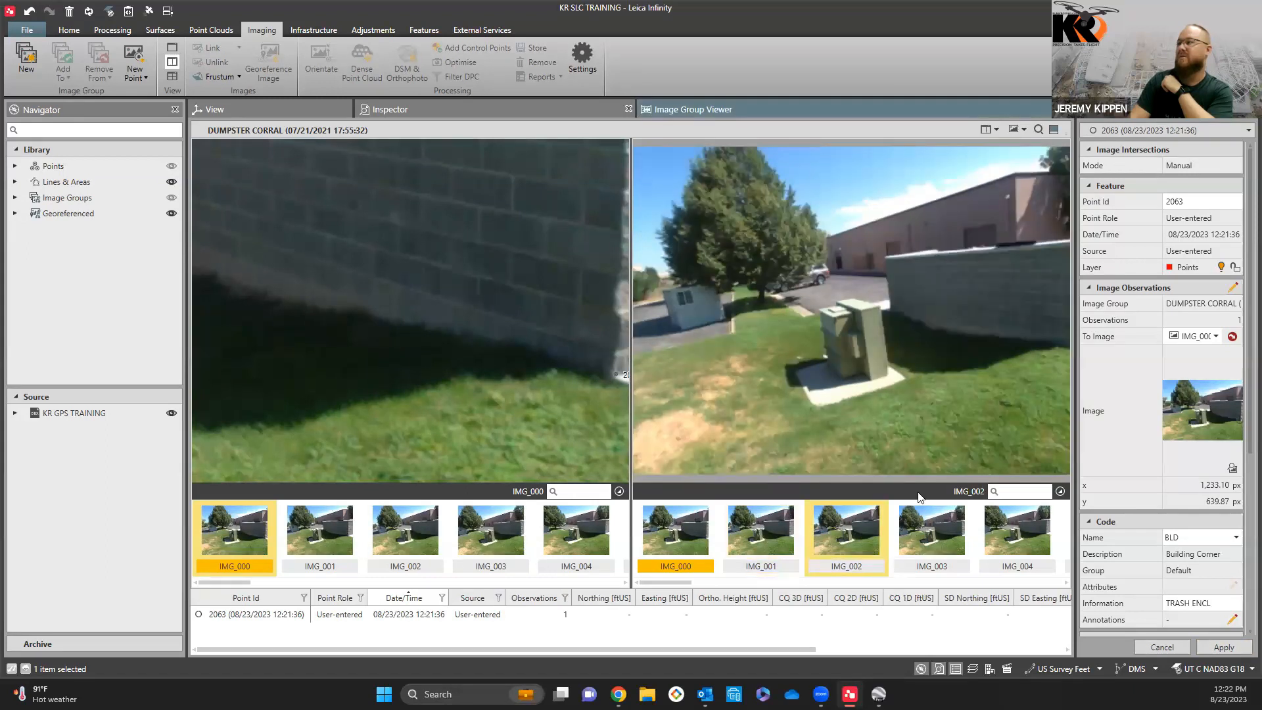
left_click(929, 518)
left_click(1008, 529)
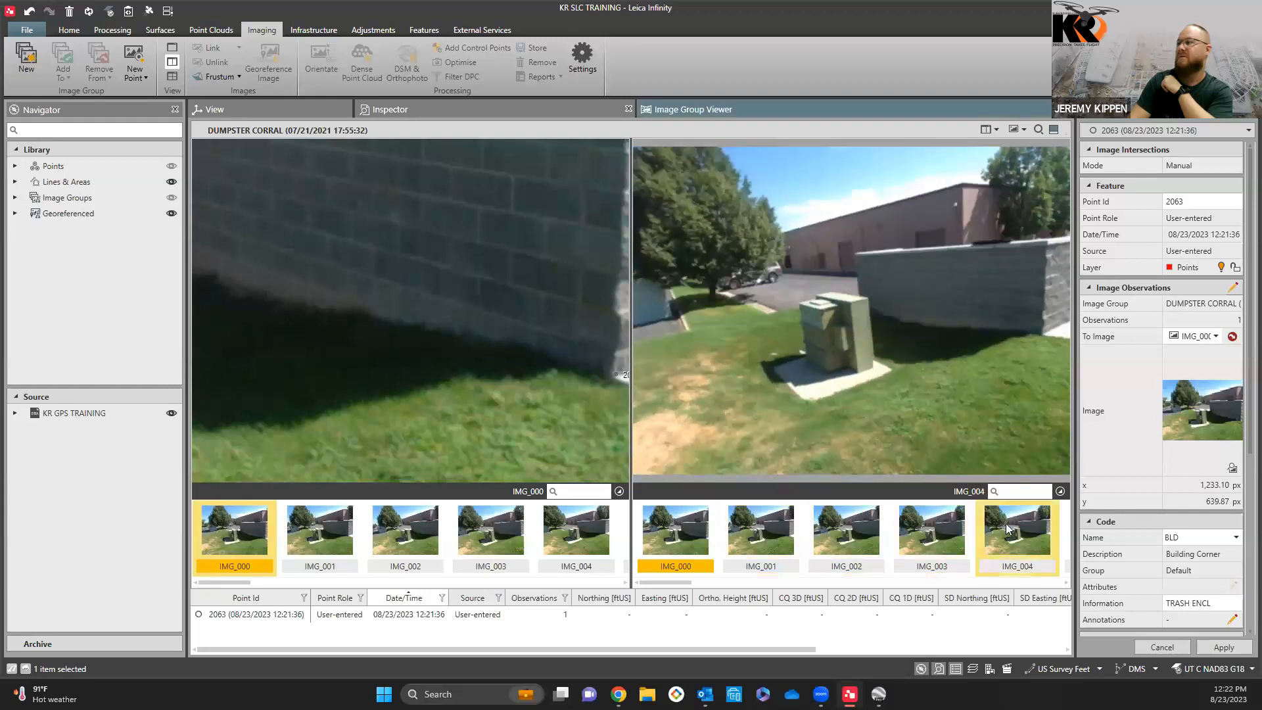
left_click(560, 530)
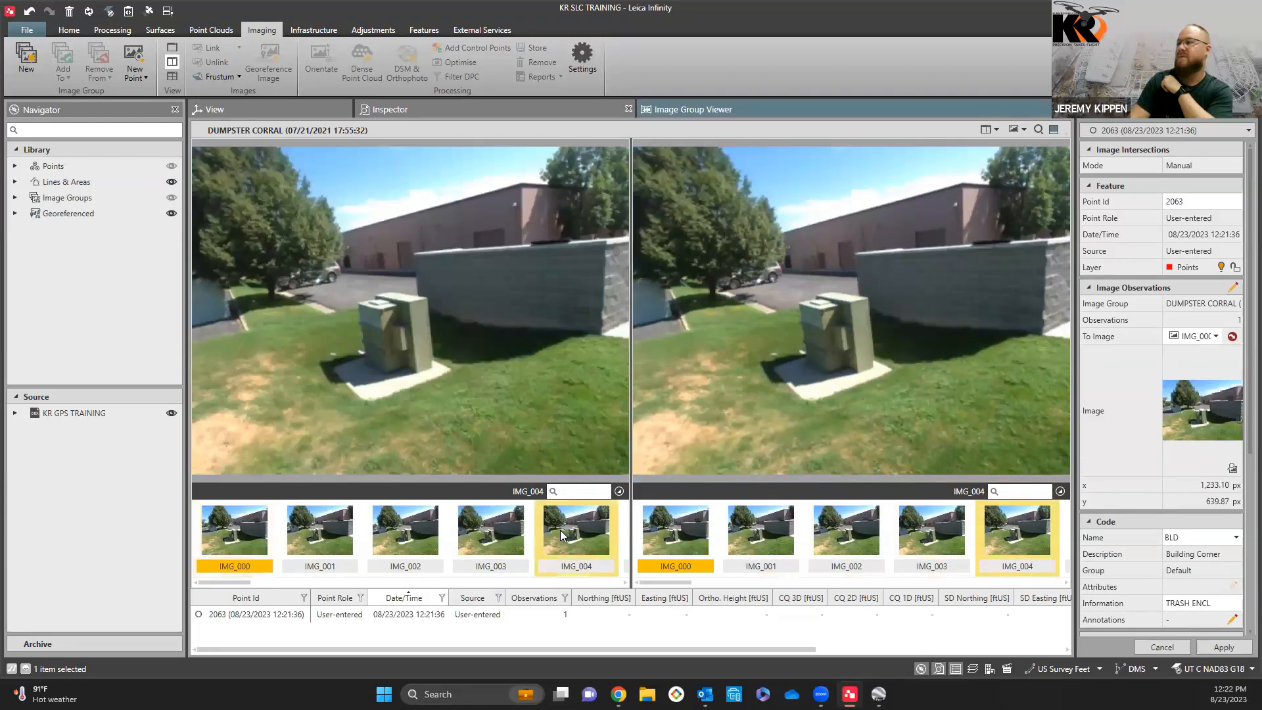
scroll(604, 331, "up", 4)
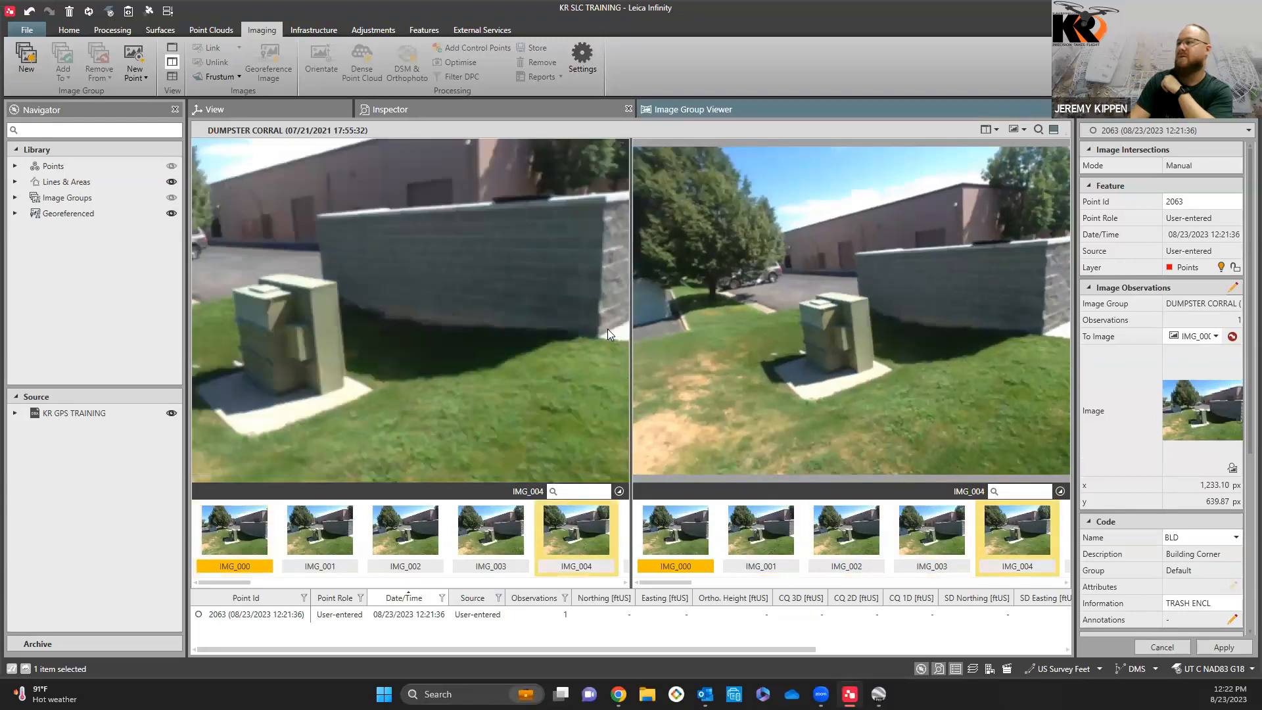
left_click(255, 531)
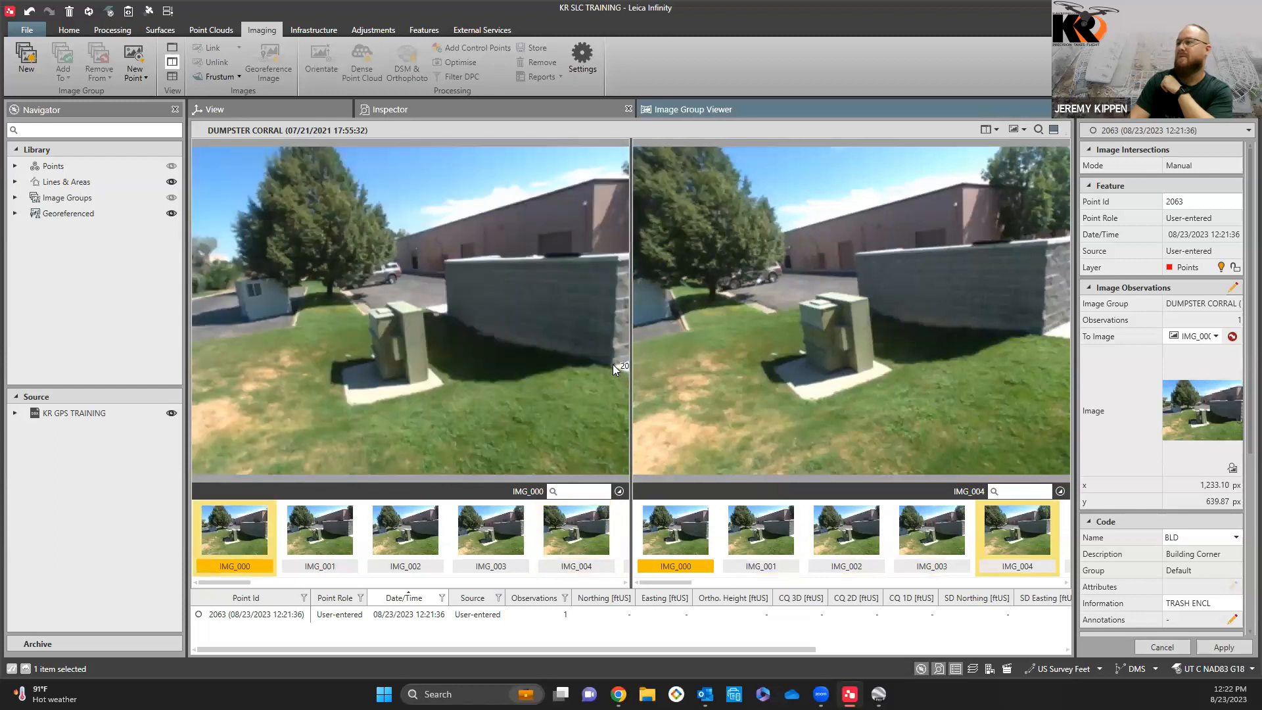
Step: Start a new DUMPSTER CORRAL image point and mark it in IMG_004 at the base of the green utility box's front corner
left_click(576, 526)
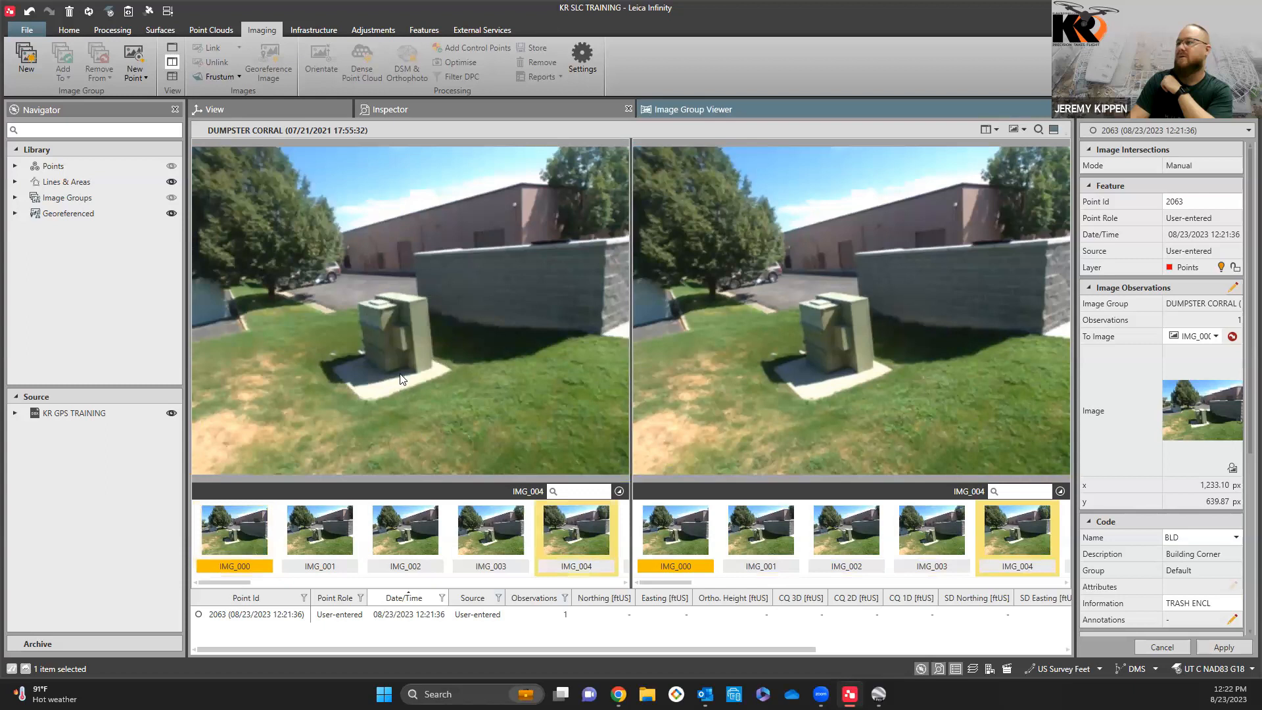
scroll(461, 352, "up", 3)
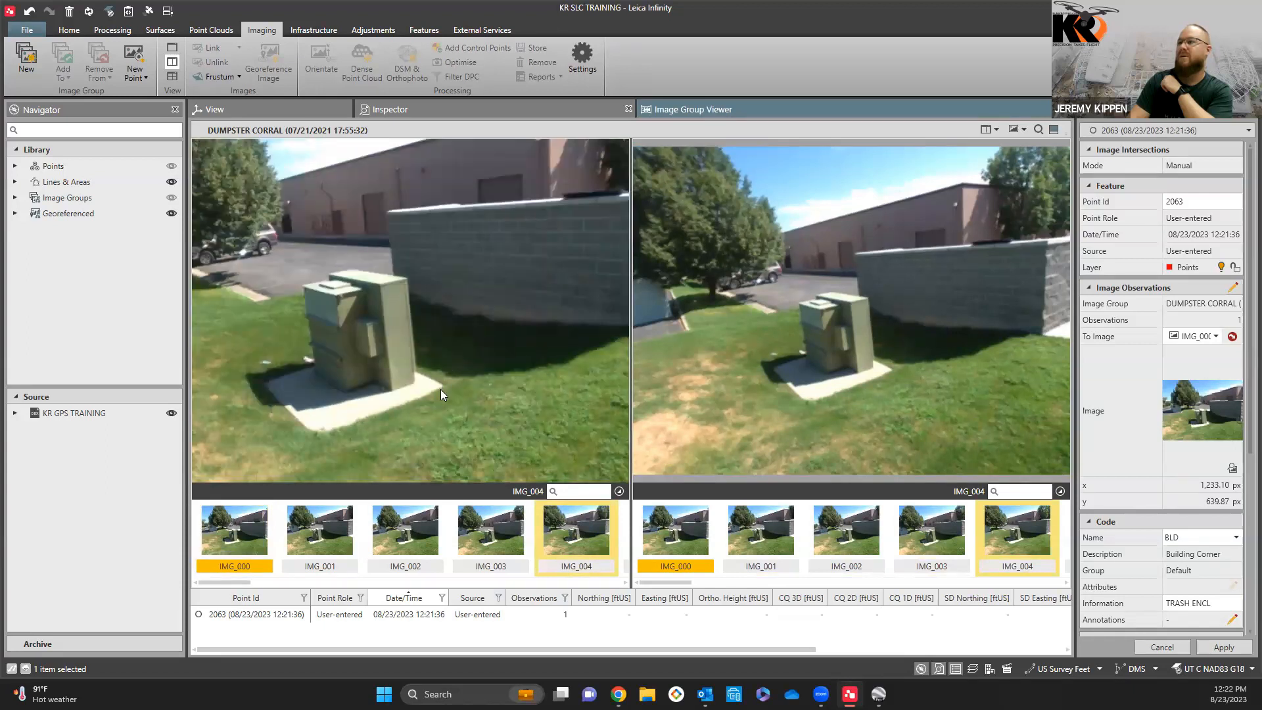
scroll(441, 389, "up", 4)
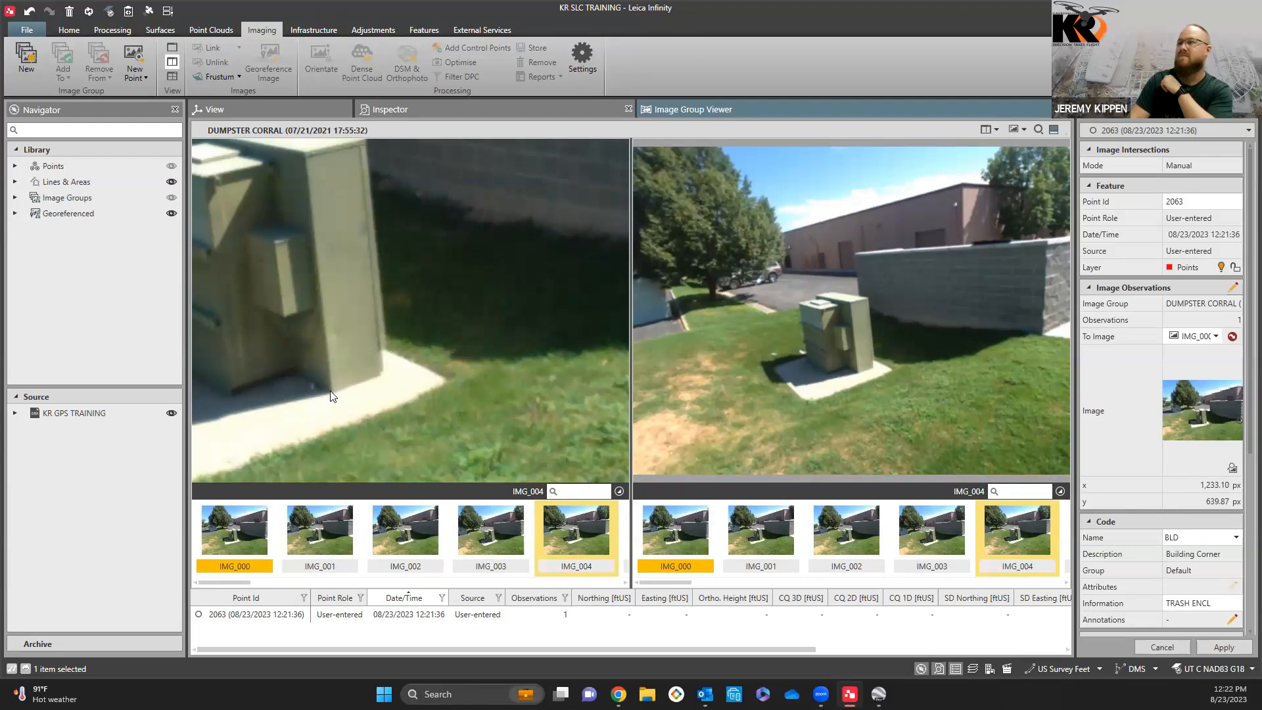
left_click(141, 64)
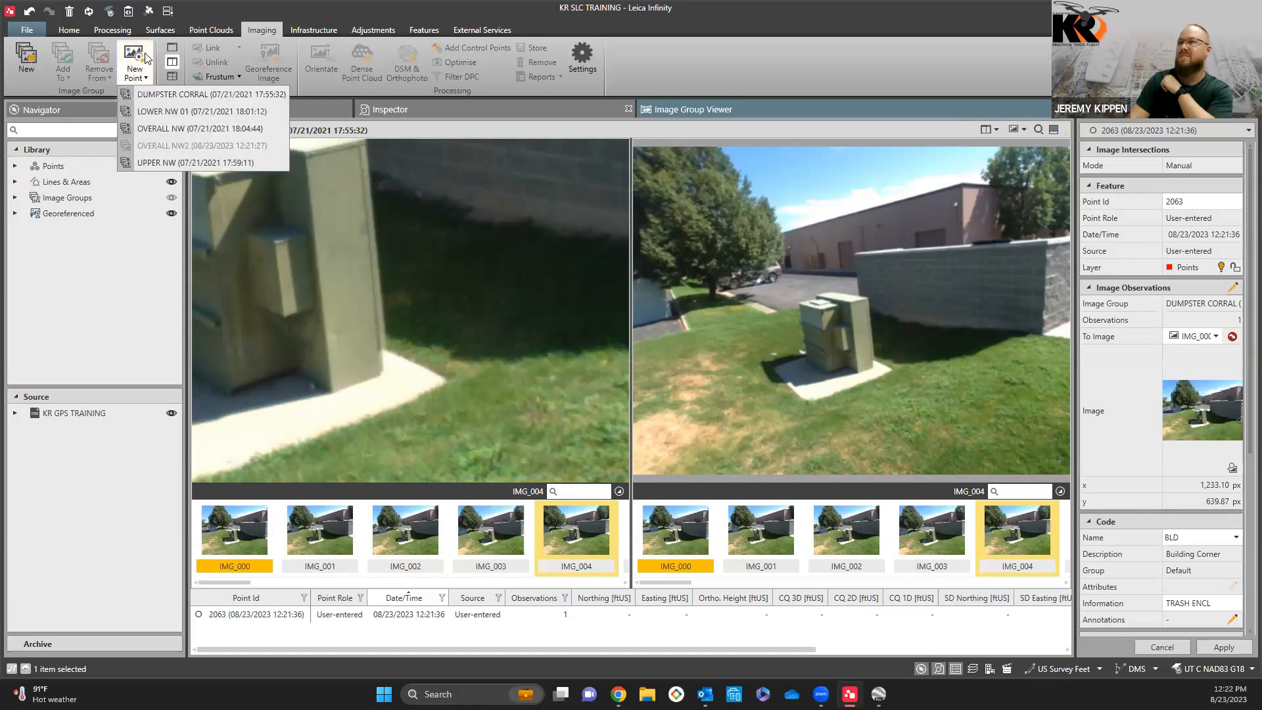
left_click(233, 89)
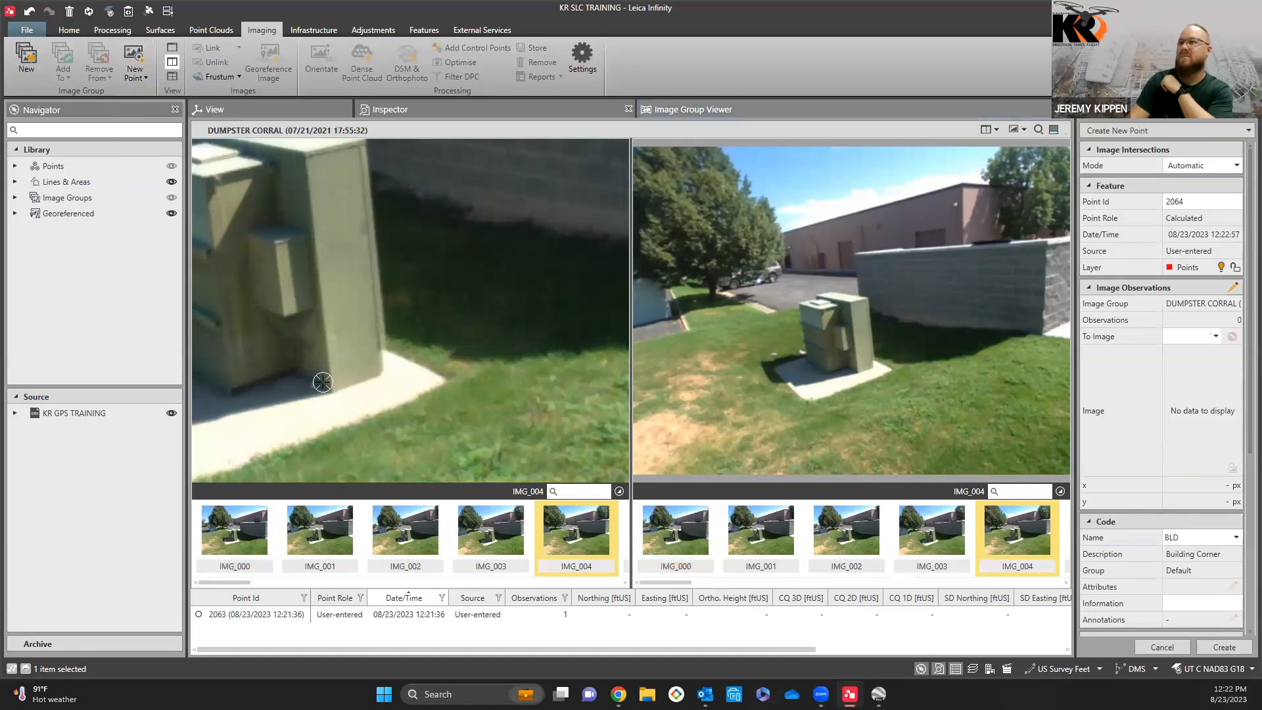
left_click(331, 390)
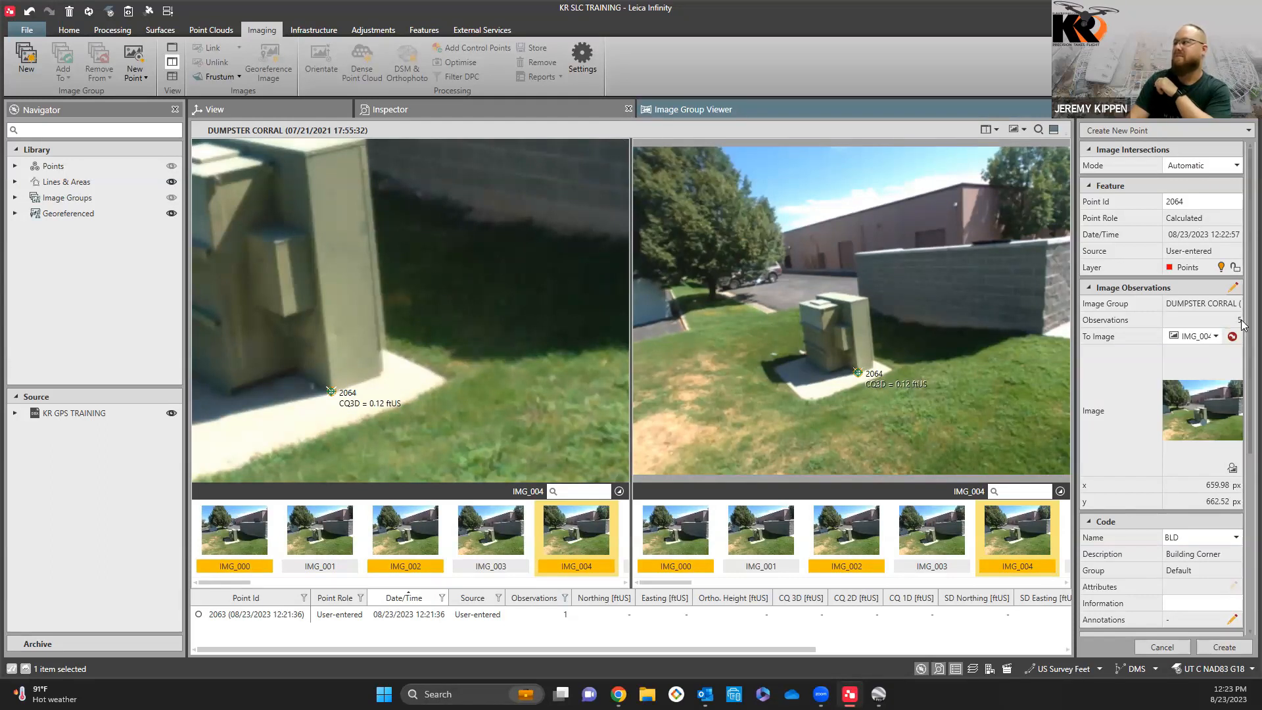
Step: Review the new image point's coordinates and position quality, assign it code PWR, and create it
scroll(1243, 353, "down", 1)
scroll(1244, 353, "down", 3)
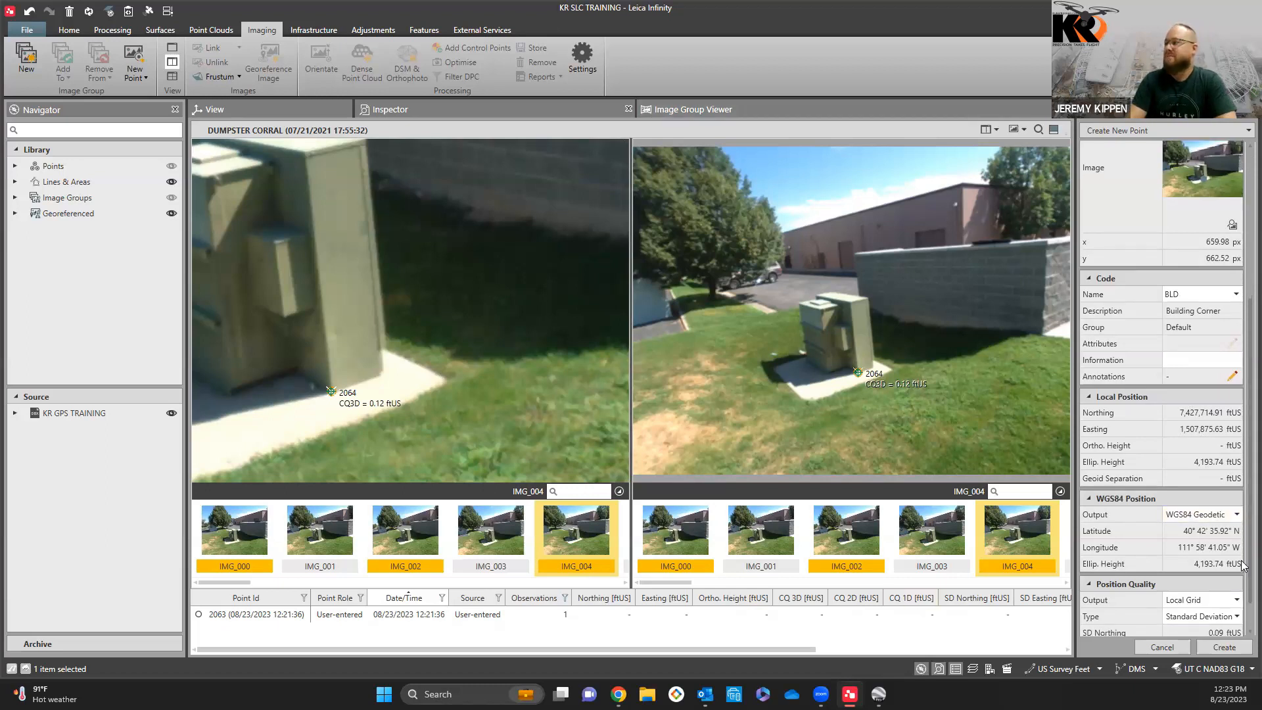
scroll(1210, 599, "down", 1)
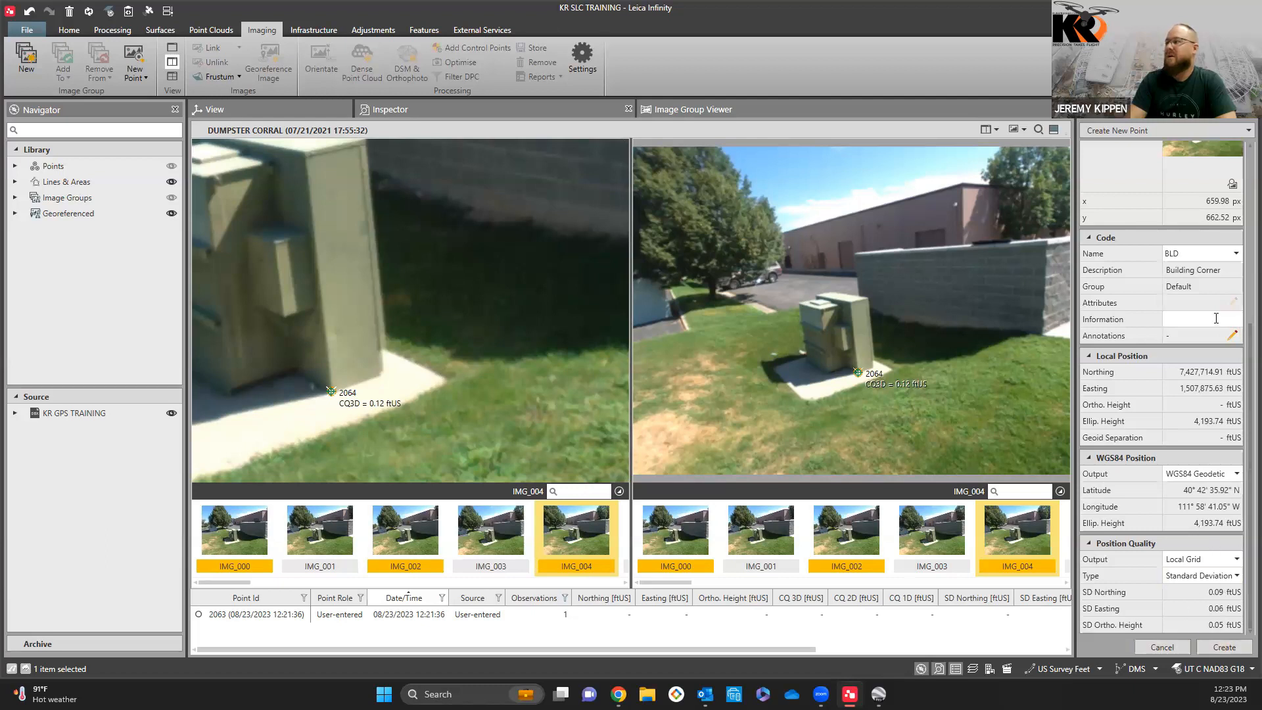
left_click(1237, 253)
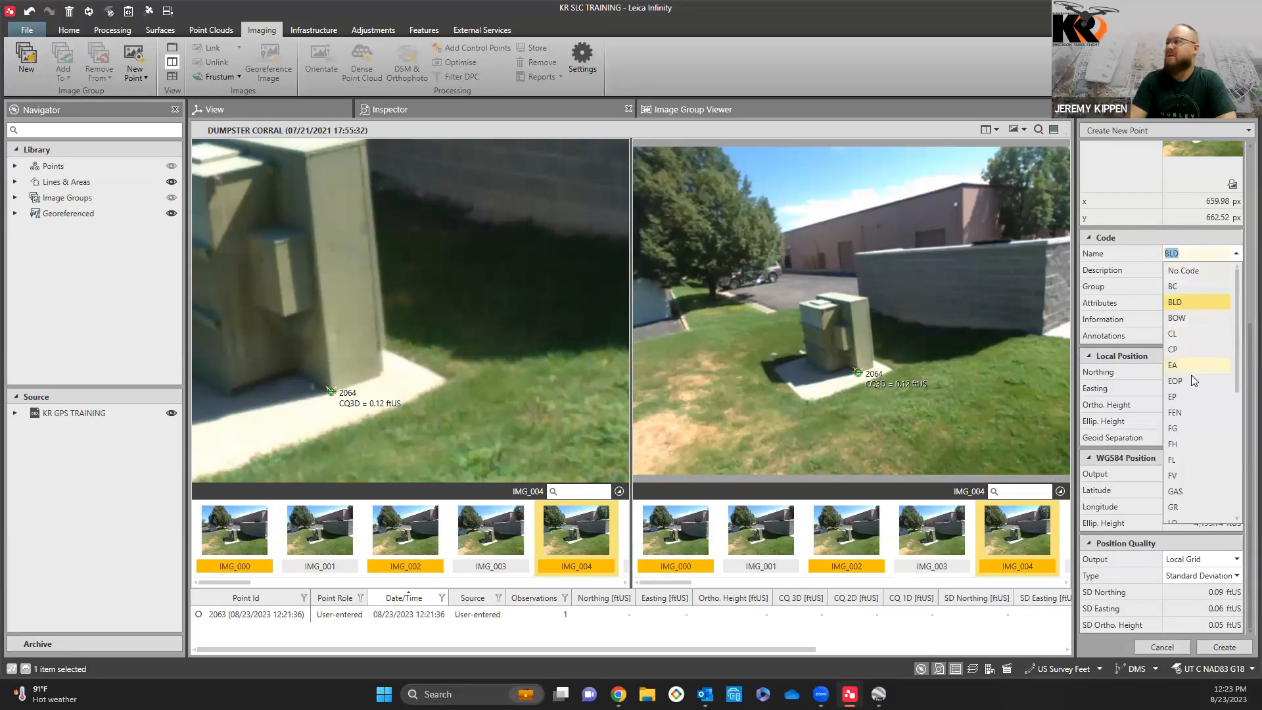
scroll(1190, 408, "down", 5)
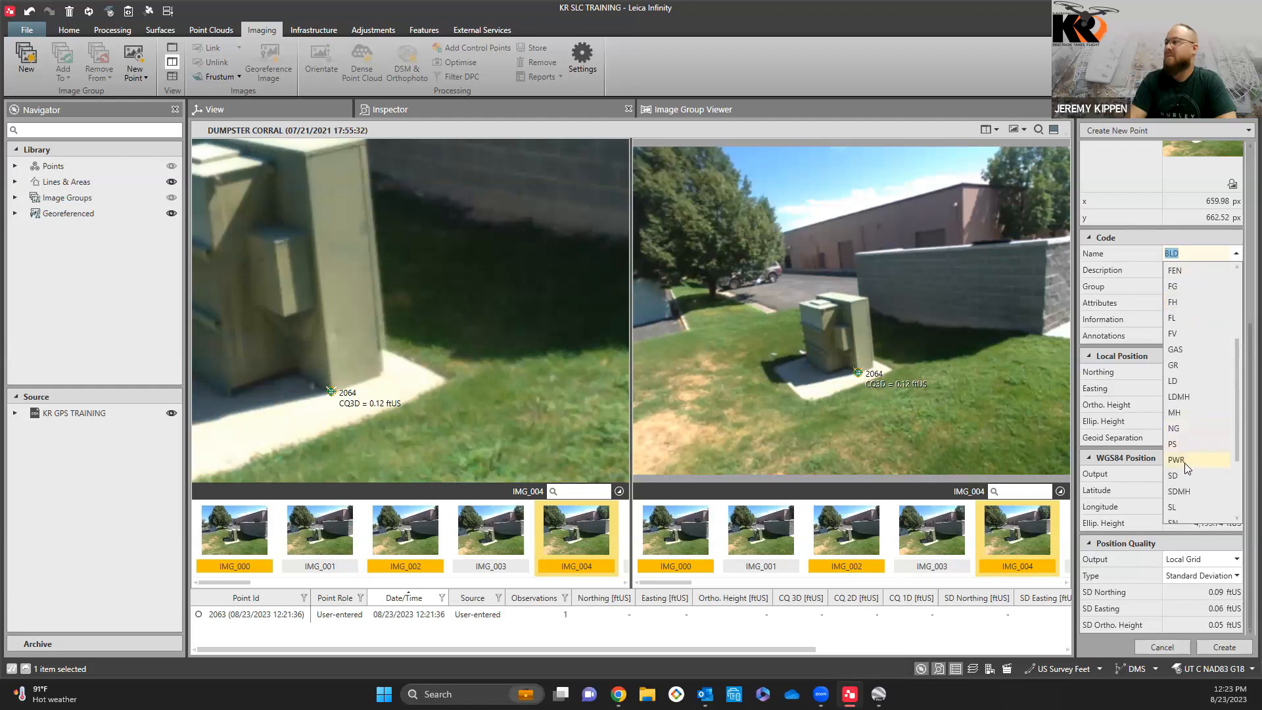
left_click(1185, 463)
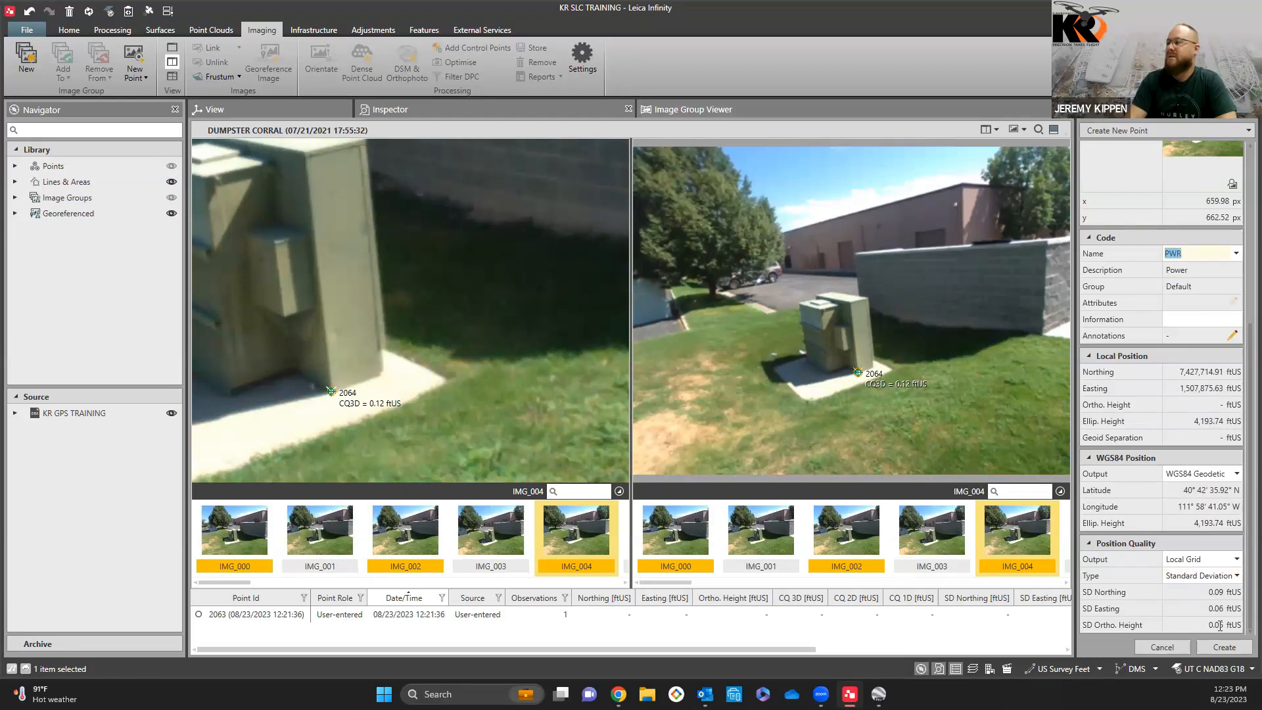
left_click(1222, 646)
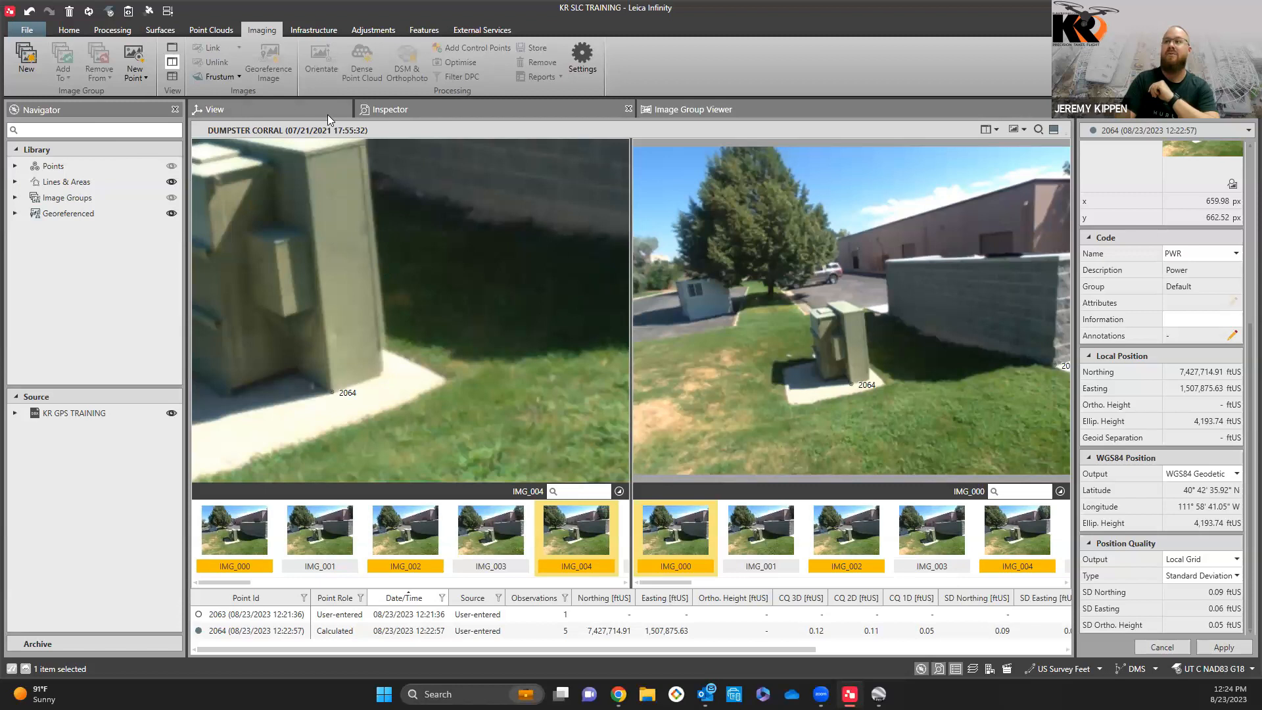
Step: Check the new points on the map, and select points 2062 to 2064 in the Inspector's points list
left_click(292, 109)
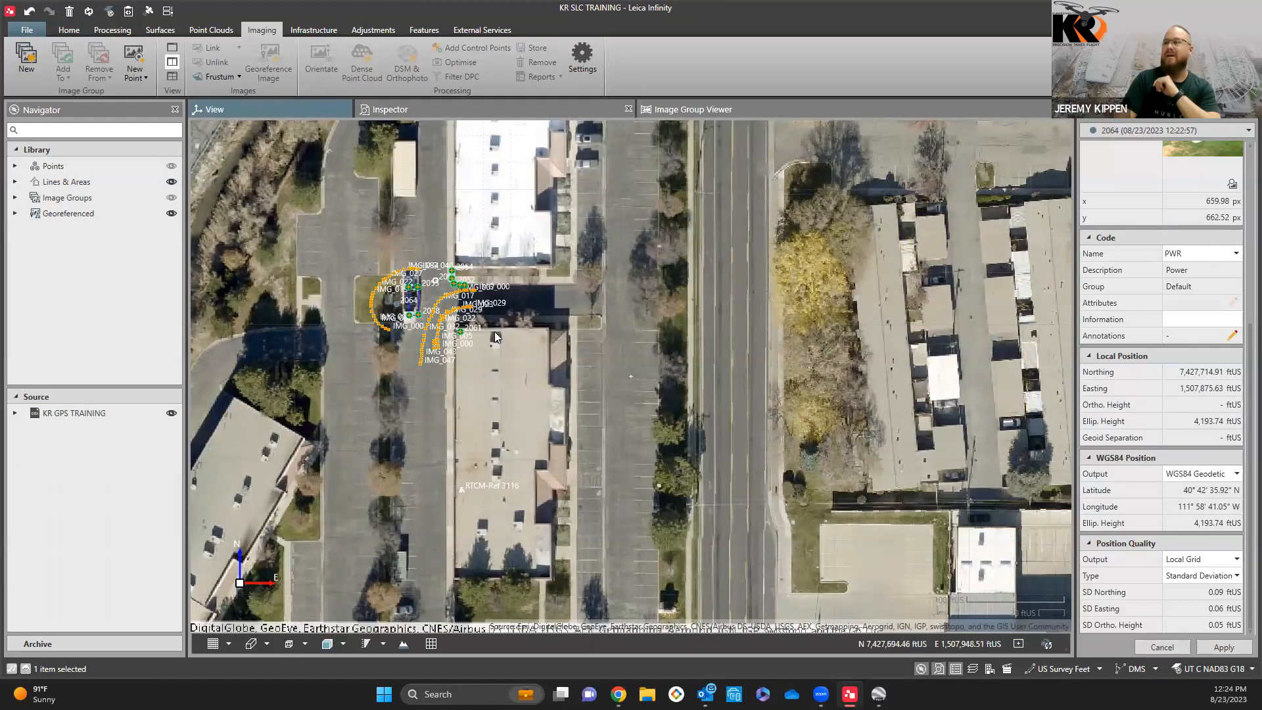
left_click(450, 103)
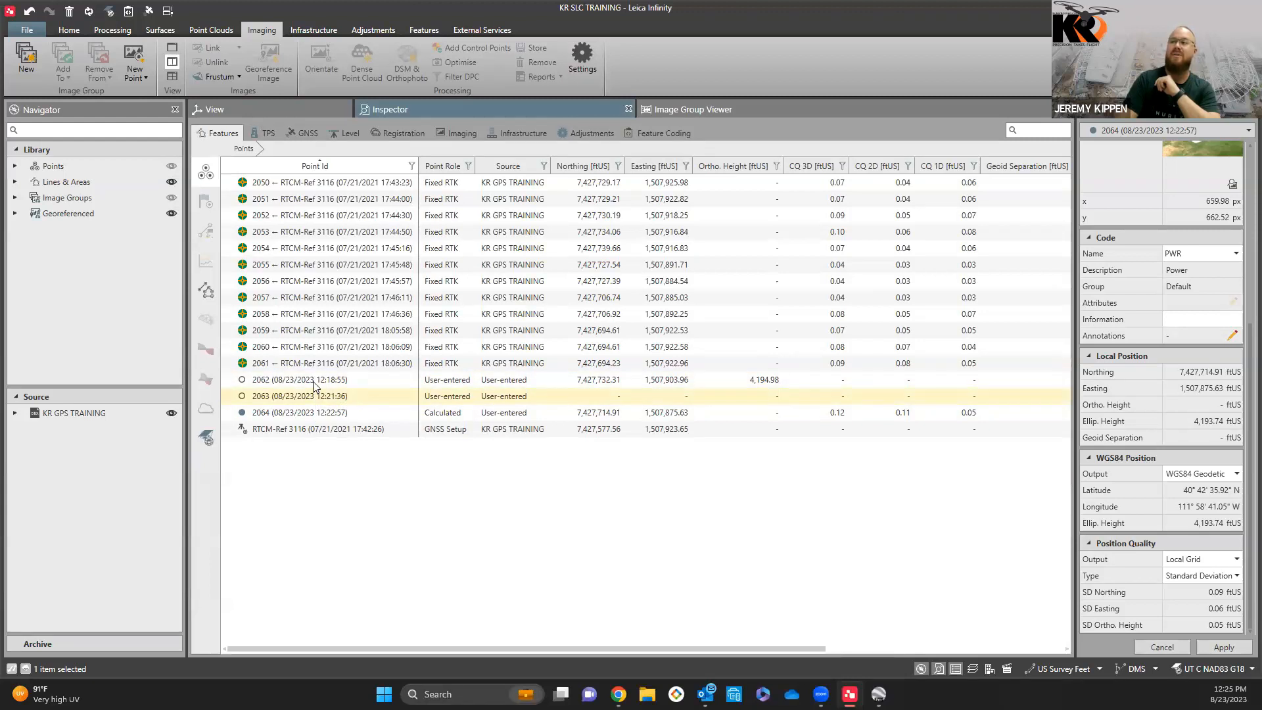
left_click(334, 399)
key("Up")
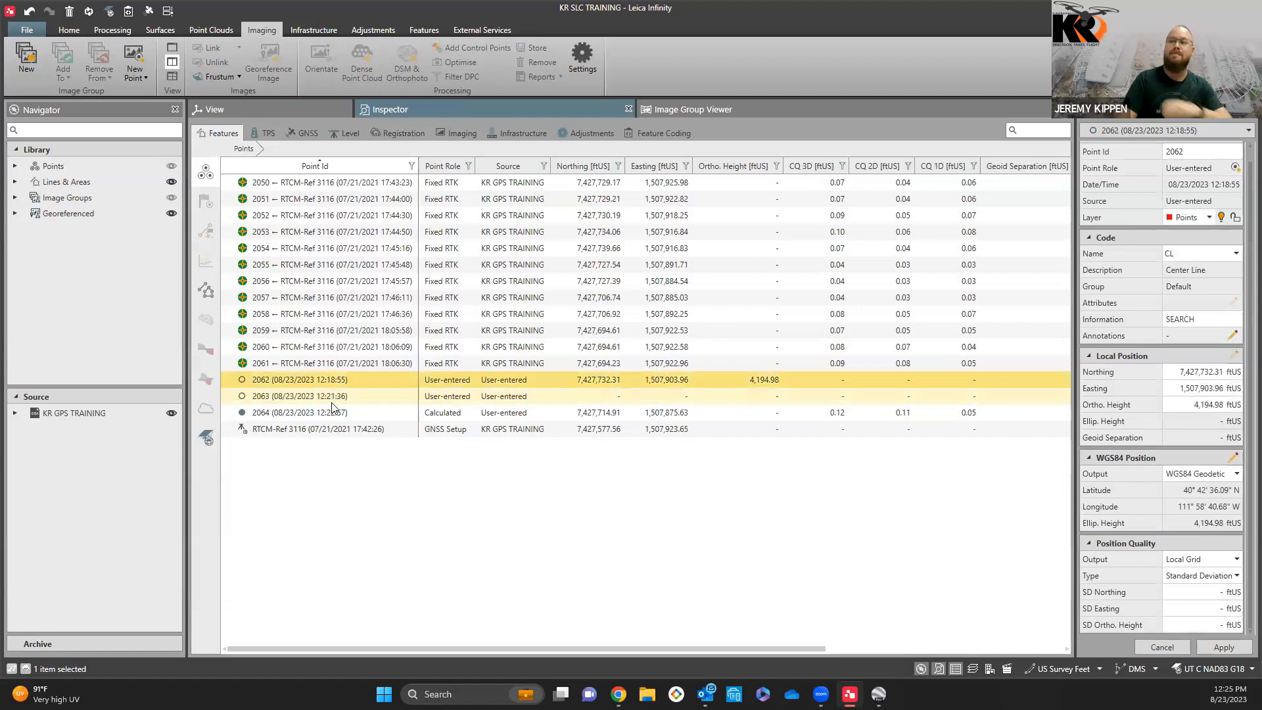
left_click(337, 415, "shift")
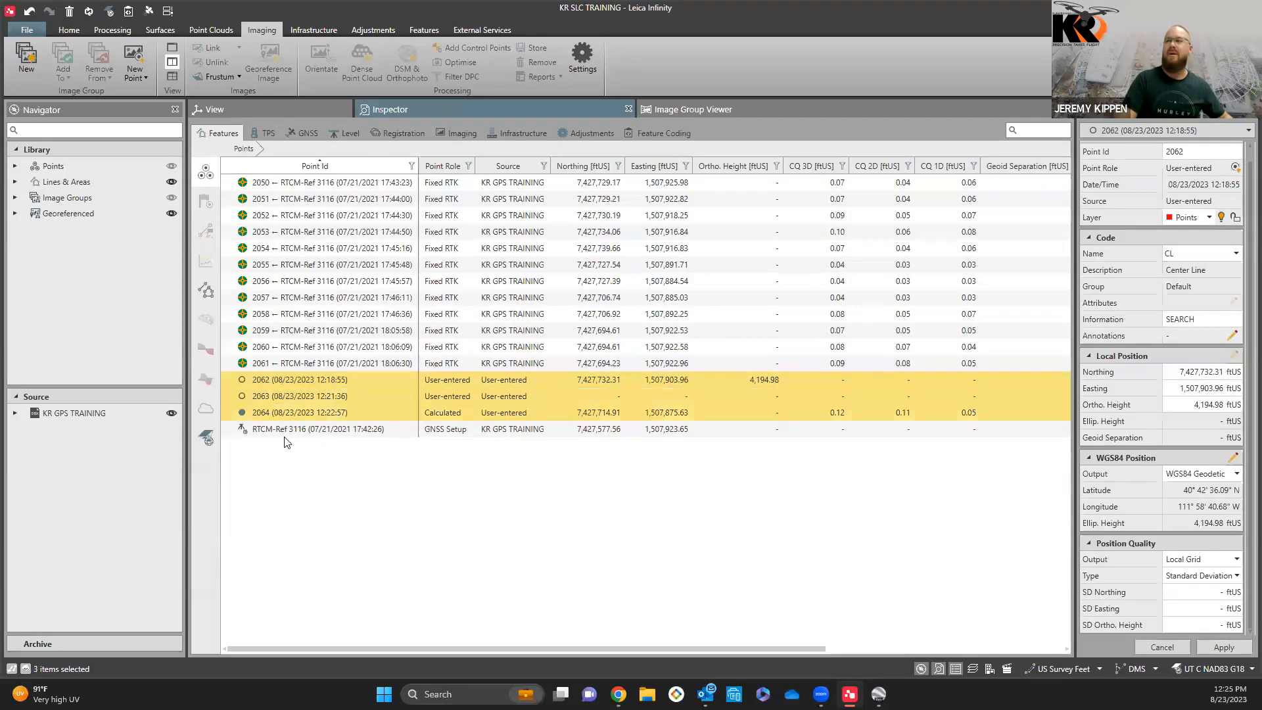
Step: Look over the export settings and output type for the selected points, and close the export without saving a file
left_click(69, 31)
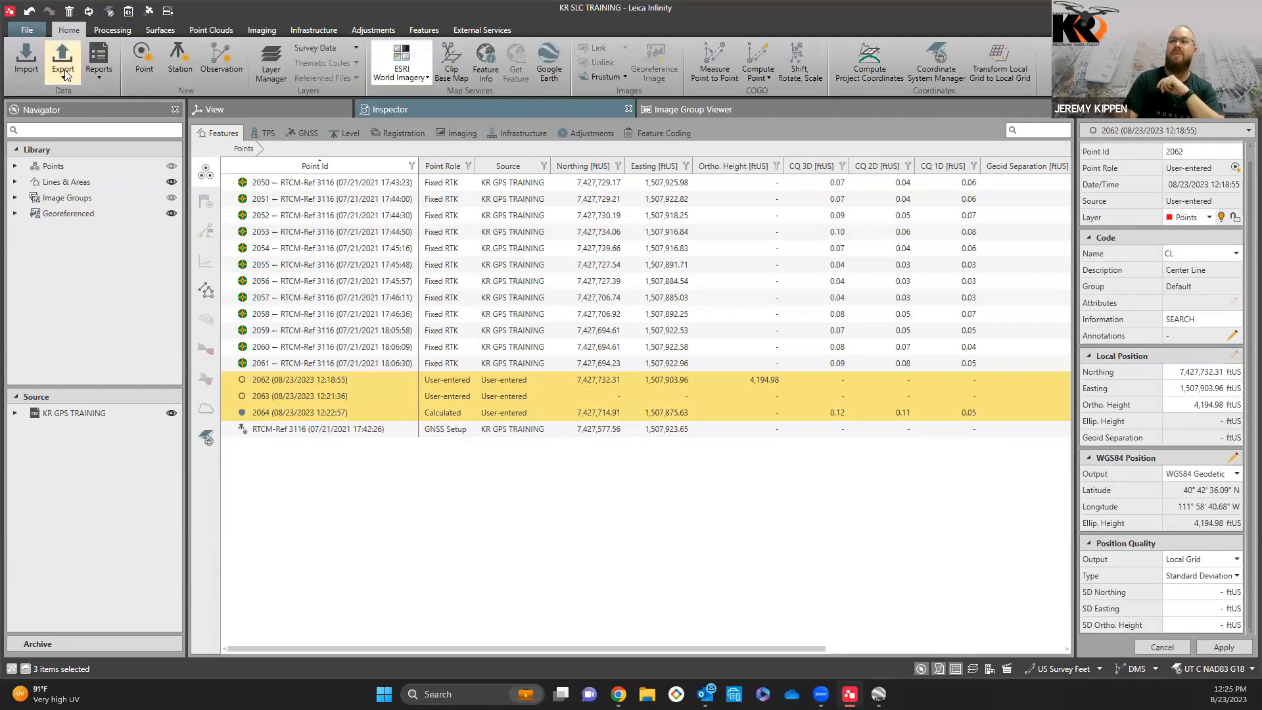
left_click(65, 65)
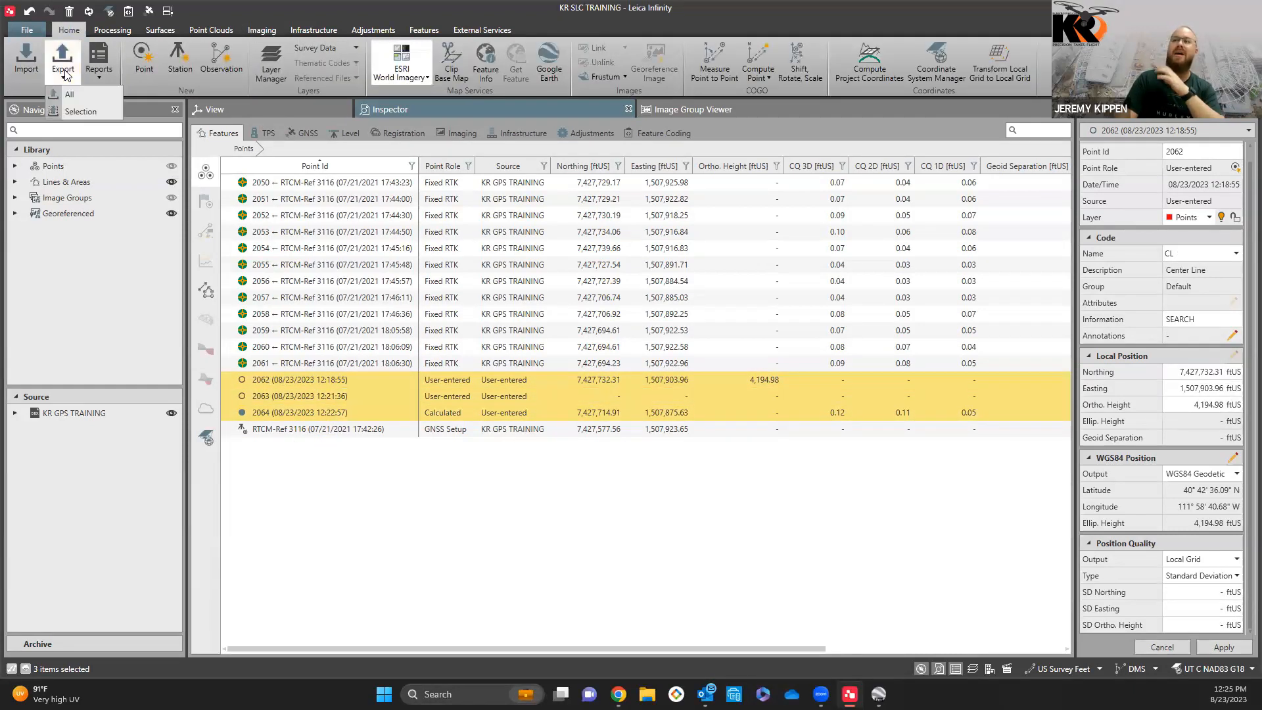
left_click(79, 113)
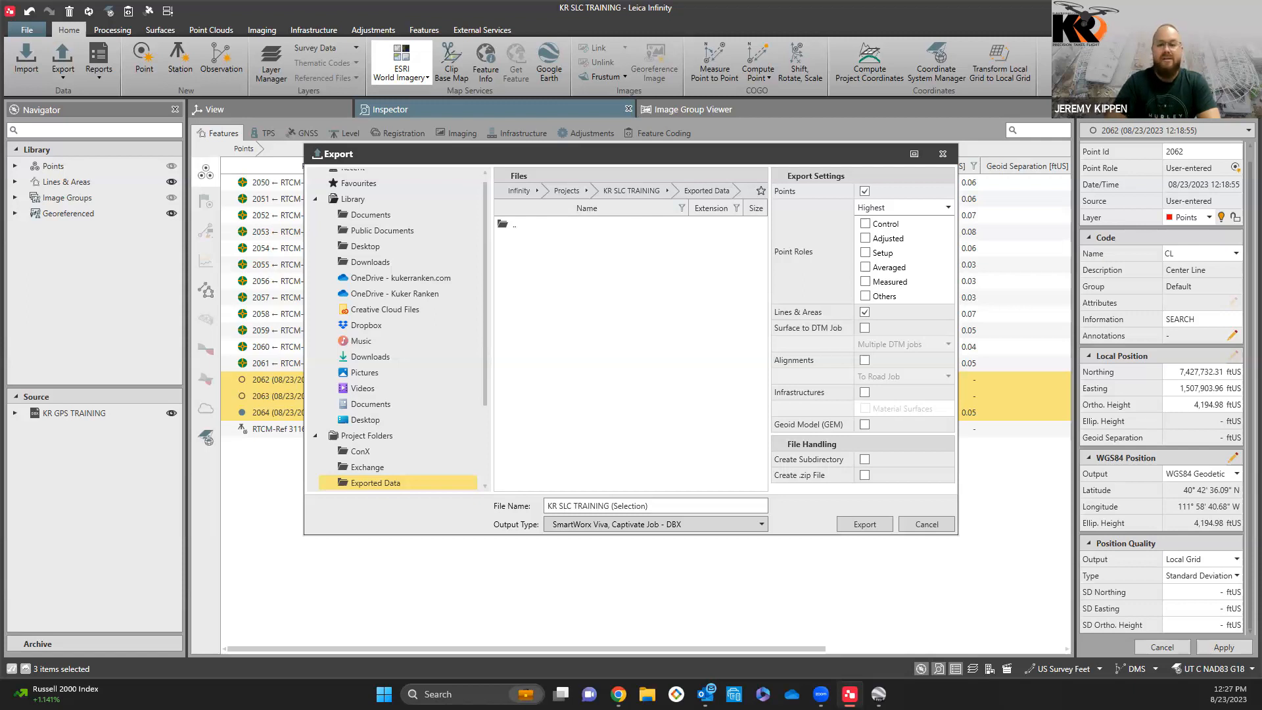
left_click(942, 154)
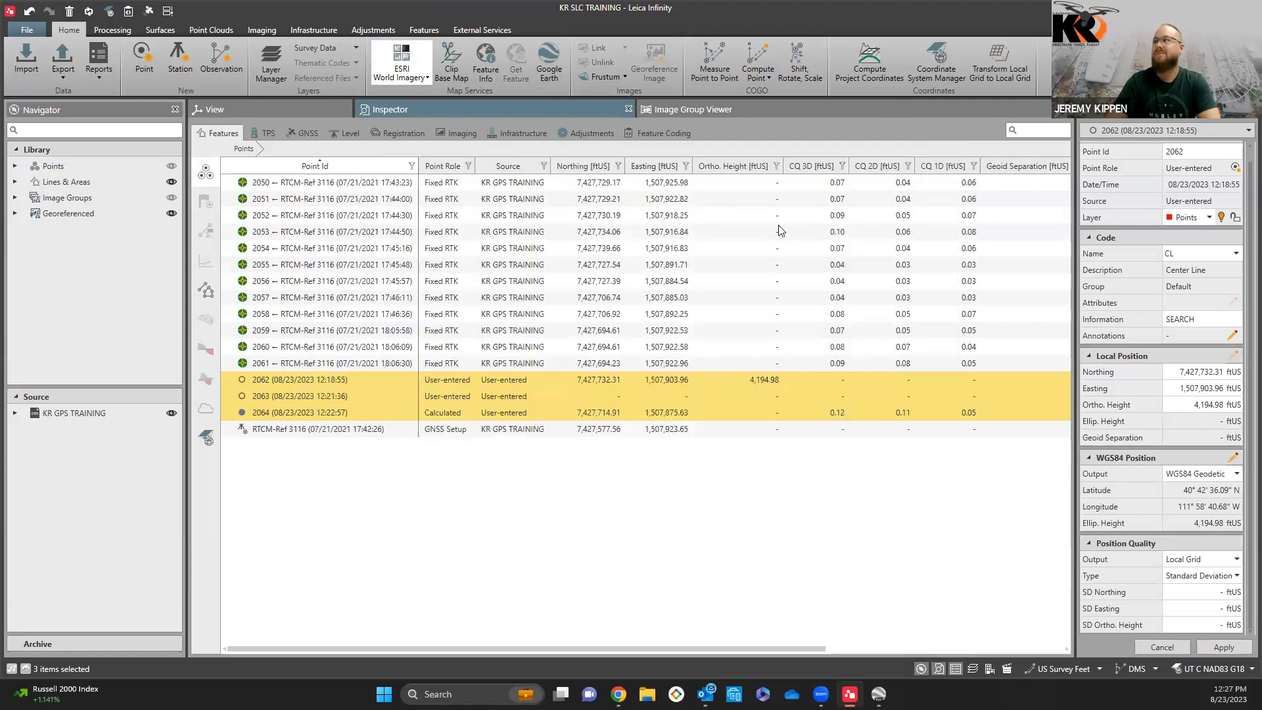